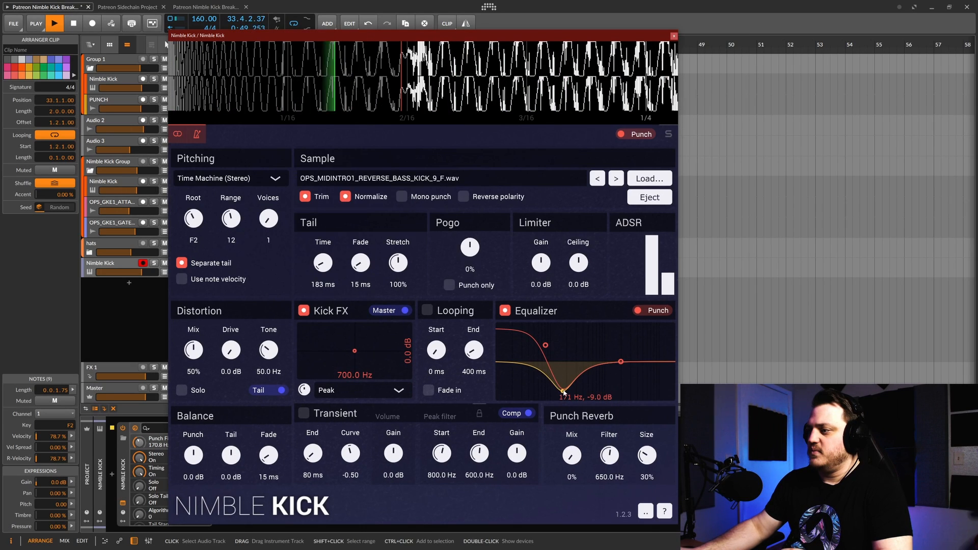
- Raise the middle band of the punch equalizer near 171 Hz from its deep cut
drag(564, 392, 562, 358)
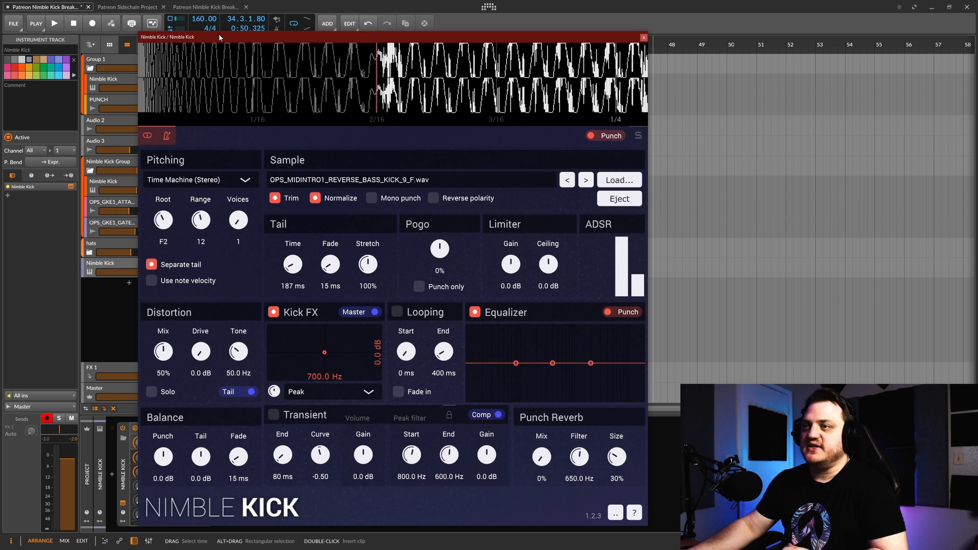
- Select the Nimble Kick #1 clip behind the plugin window and play it briefly to hear the kick
drag(220, 37, 418, 35)
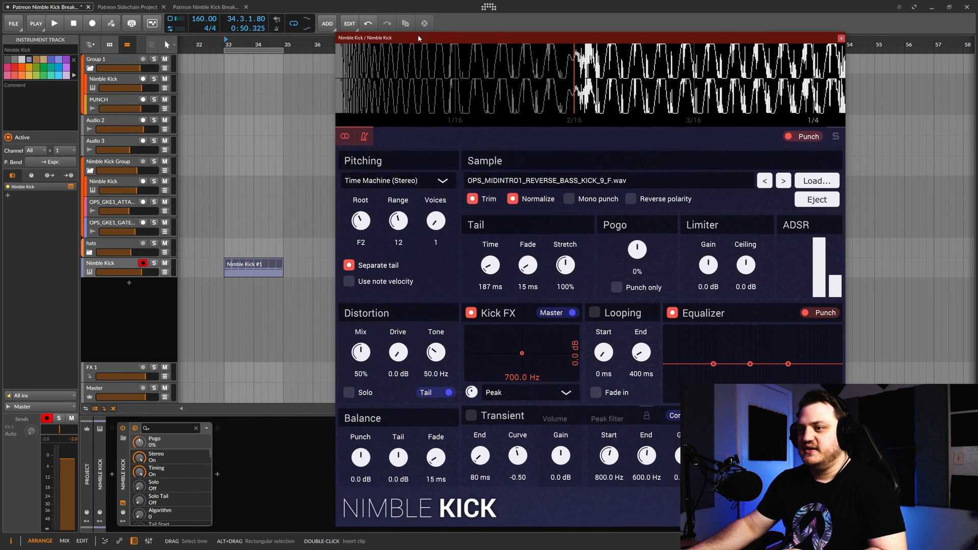
click(259, 268)
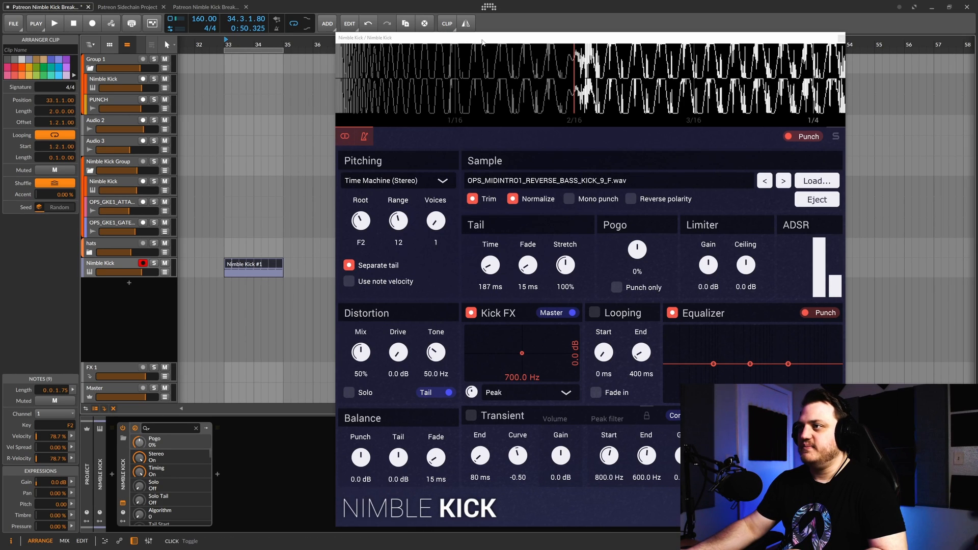
drag(471, 38, 274, 32)
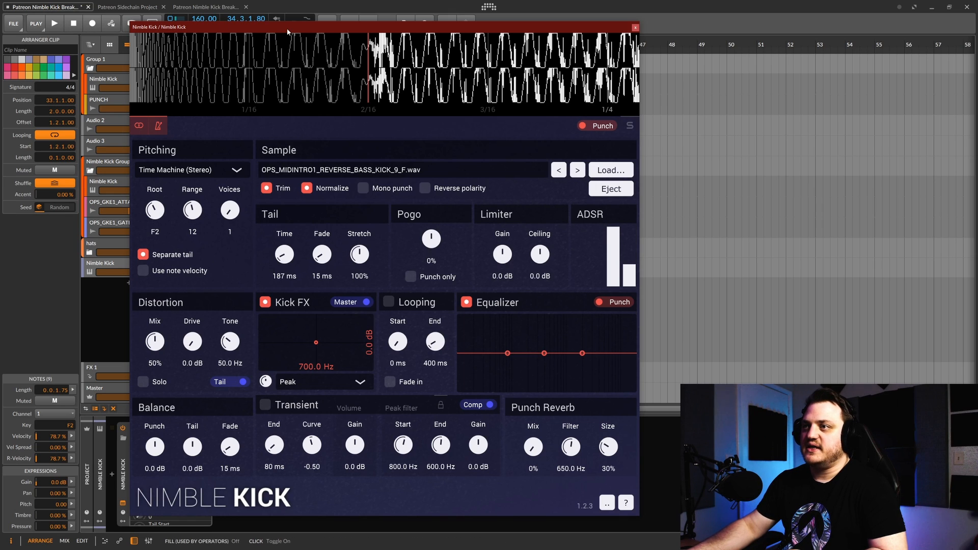
mouse_move(289, 30)
mouse_down()
mouse_move(480, 28)
mouse_move(293, 30)
mouse_move(302, 34)
mouse_up()
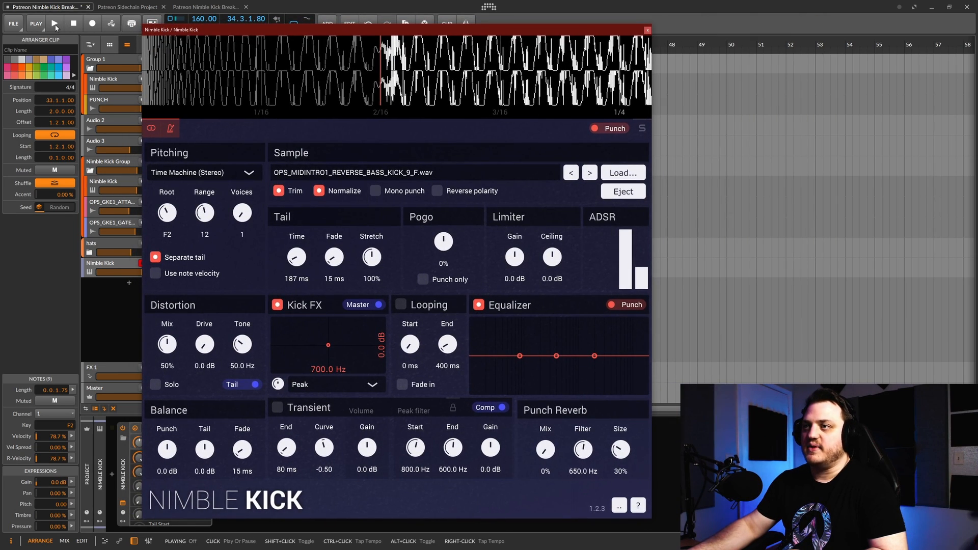
click(55, 24)
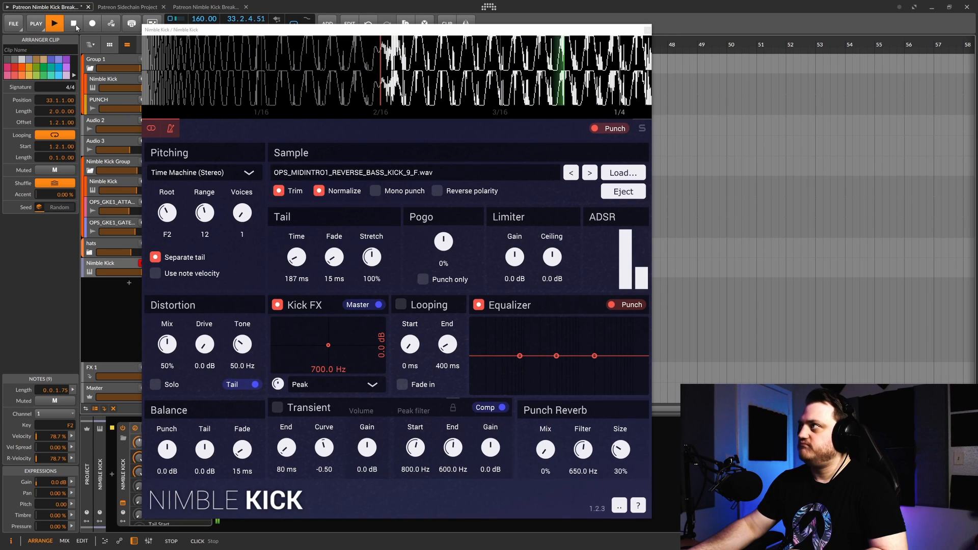
click(74, 24)
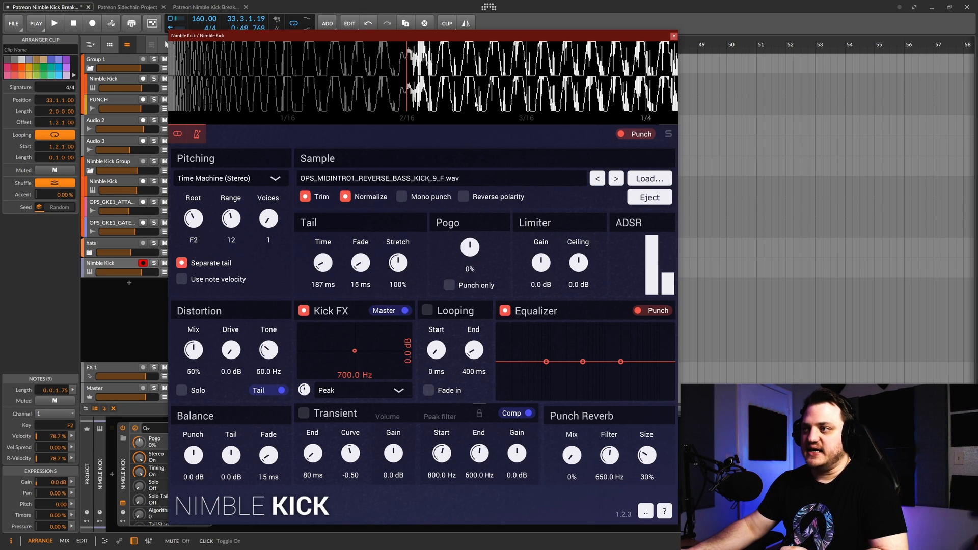
- Try G2 as the sample's root note and return it to F2
drag(193, 219, 195, 209)
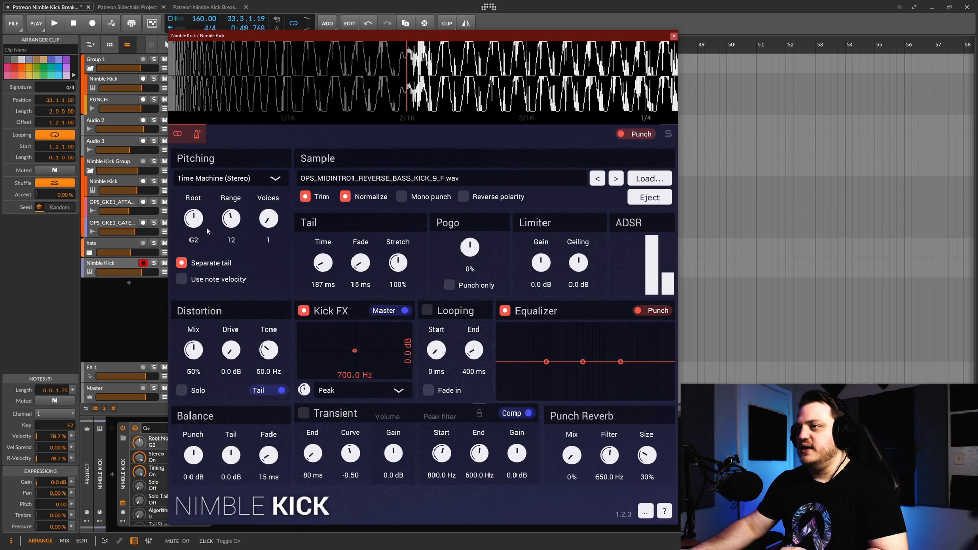
drag(200, 227, 199, 237)
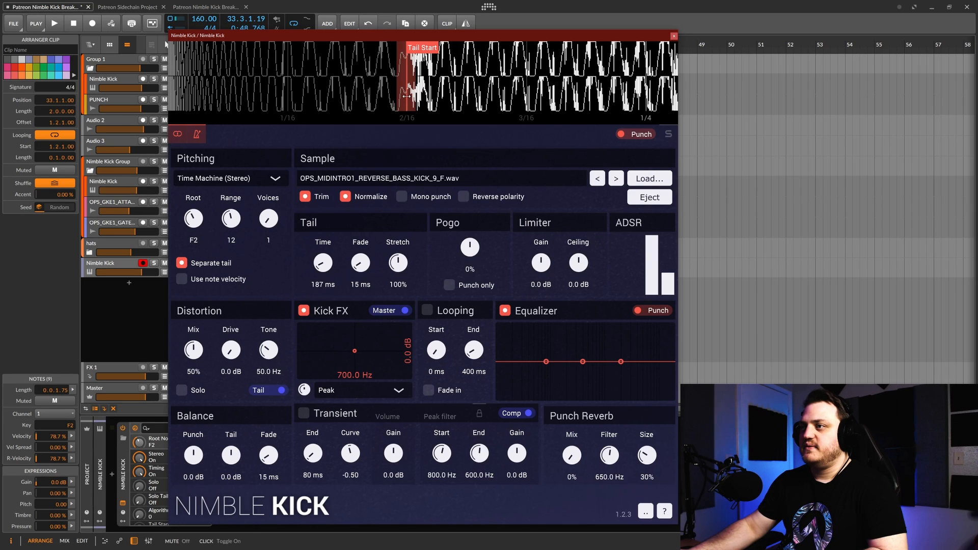
- Try the tail start at 94 ms, return it to 188 ms at the 2/16 position, and play the kick briefly
mouse_move(407, 96)
mouse_down()
mouse_move(278, 102)
mouse_move(469, 104)
mouse_move(278, 105)
mouse_move(397, 106)
mouse_move(288, 103)
mouse_up()
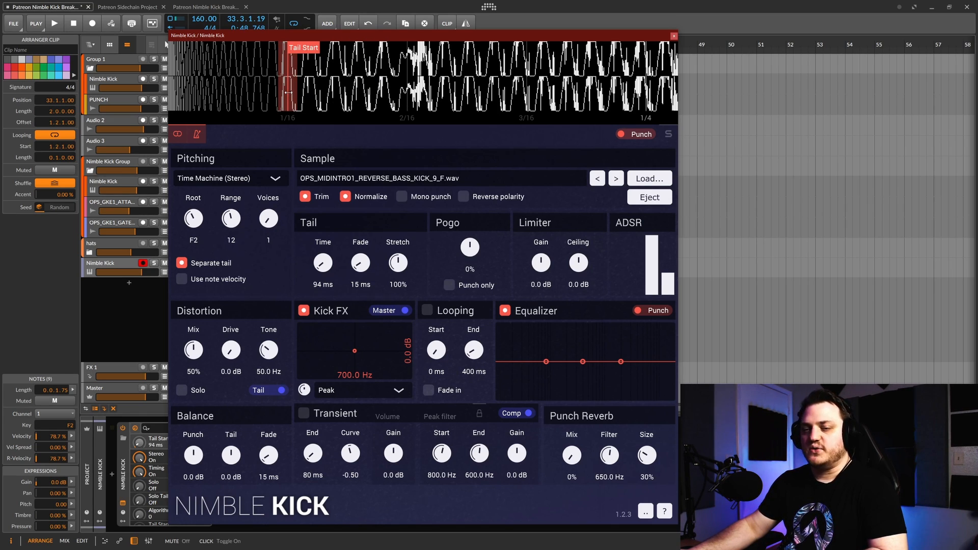
mouse_move(288, 93)
mouse_down()
mouse_move(312, 92)
mouse_move(289, 92)
mouse_up()
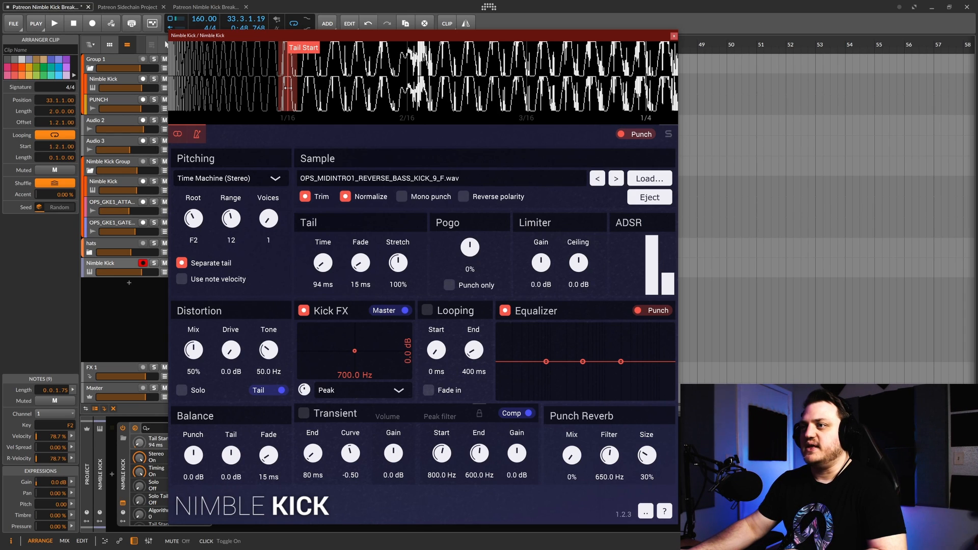
mouse_move(288, 87)
mouse_down()
mouse_move(322, 100)
mouse_move(408, 100)
mouse_up()
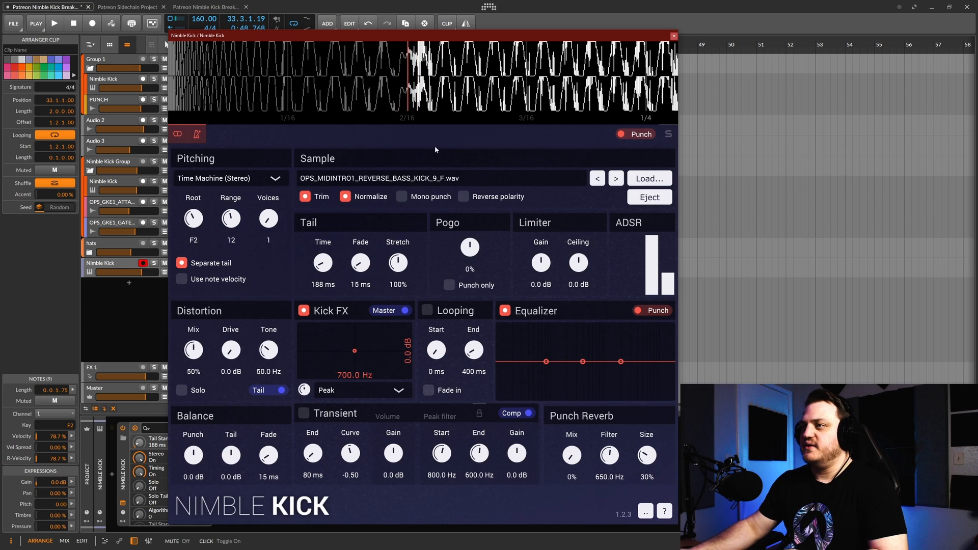
click(55, 25)
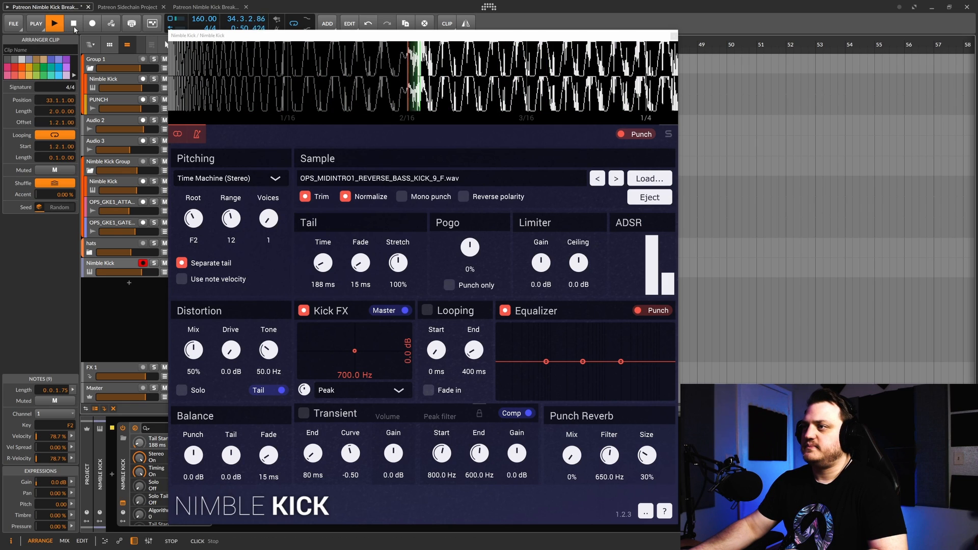
click(74, 28)
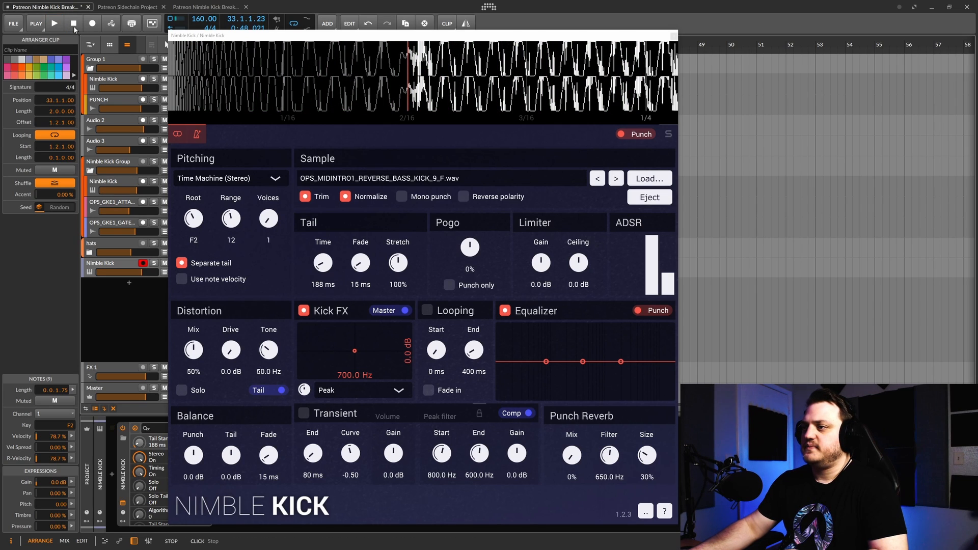
- Review the pitching algorithms, keeping Time Machine (Stereo), and try the pitch range while leaving it at 12
click(275, 179)
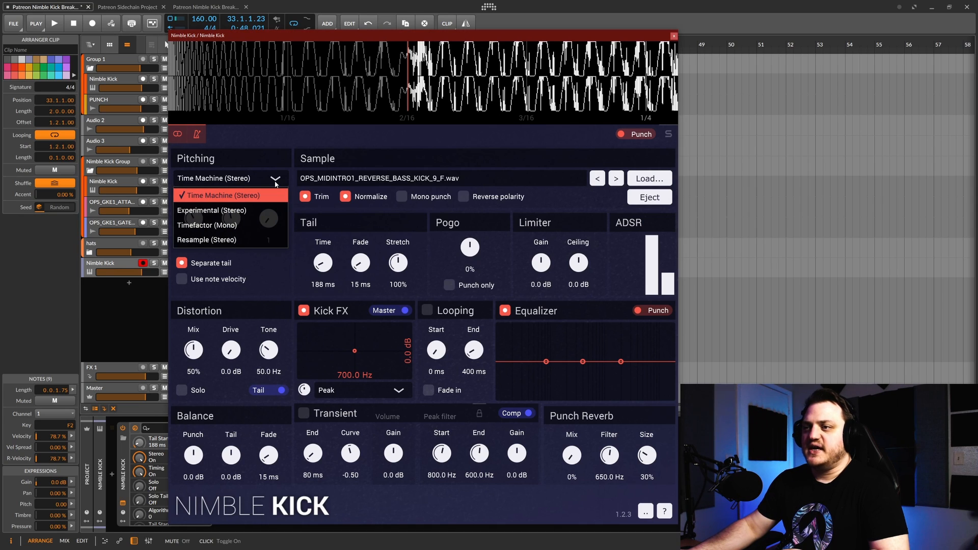
click(254, 199)
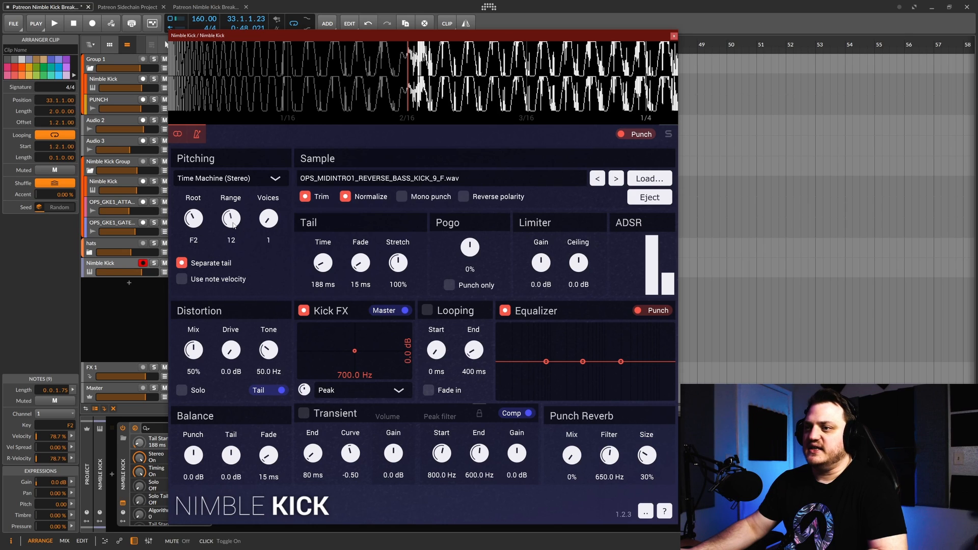
drag(233, 225, 236, 246)
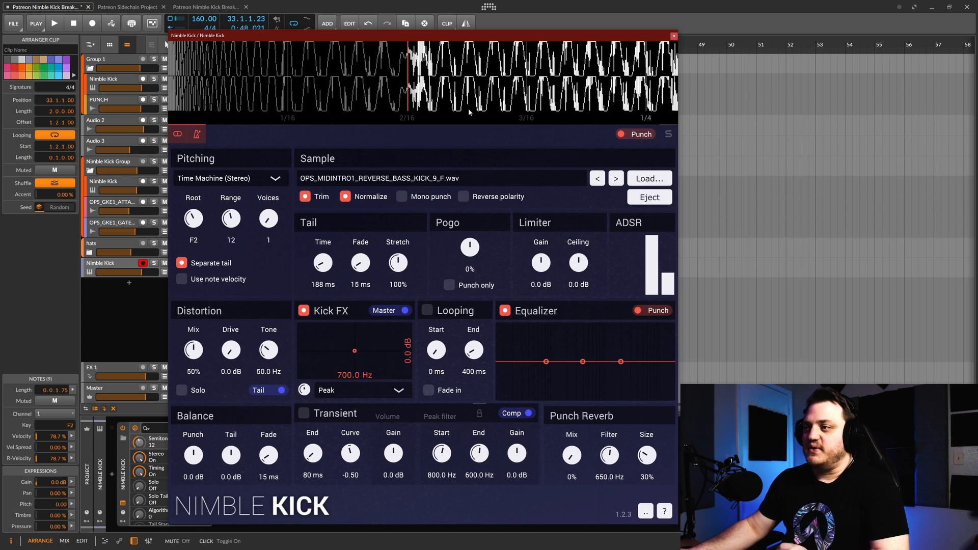
- Audition the Pogo effect at 80% during playback and bring it back to 0%
click(54, 23)
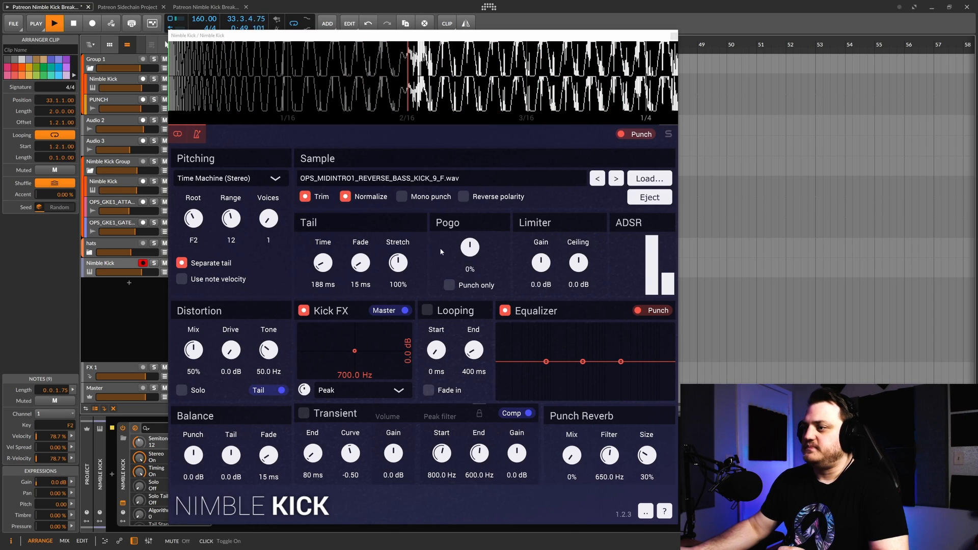
drag(471, 255, 460, 184)
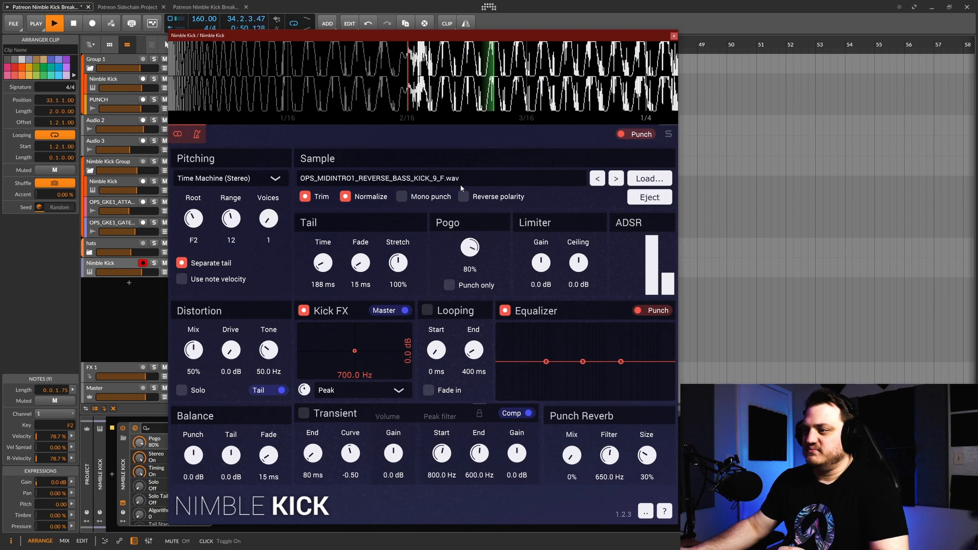
drag(463, 190, 468, 312)
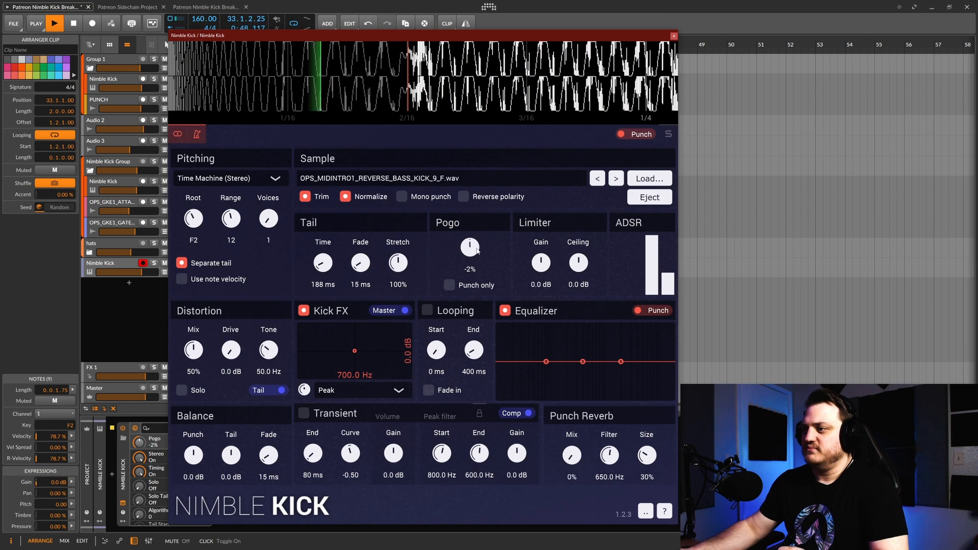
mouse_move(473, 262)
mouse_down()
mouse_move(481, 331)
mouse_move(470, 249)
mouse_up()
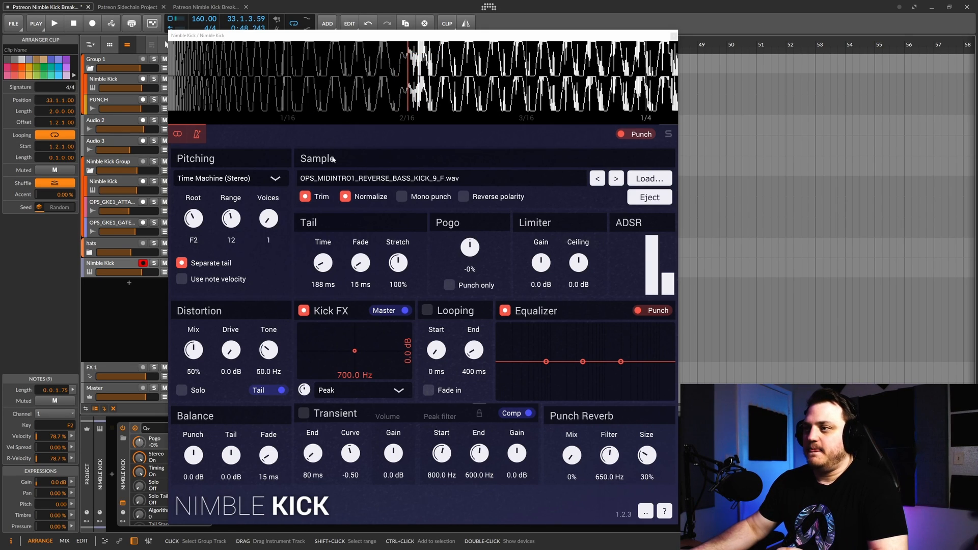
- Restrict Pogo to the punch only, audition it at -100% during playback, and reset it to 0%
click(451, 286)
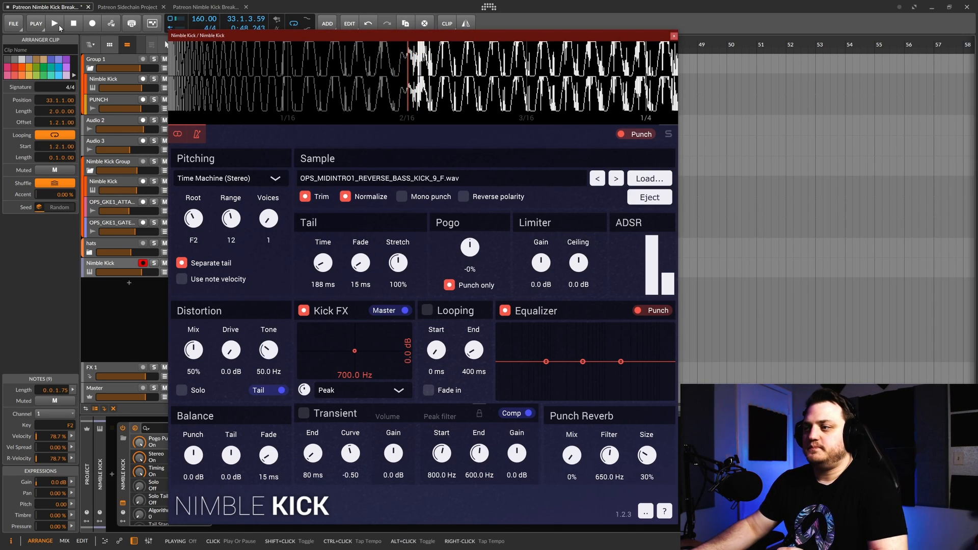
click(60, 24)
mouse_move(470, 247)
mouse_down()
mouse_move(471, 204)
mouse_move(475, 256)
mouse_up()
drag(477, 250, 481, 270)
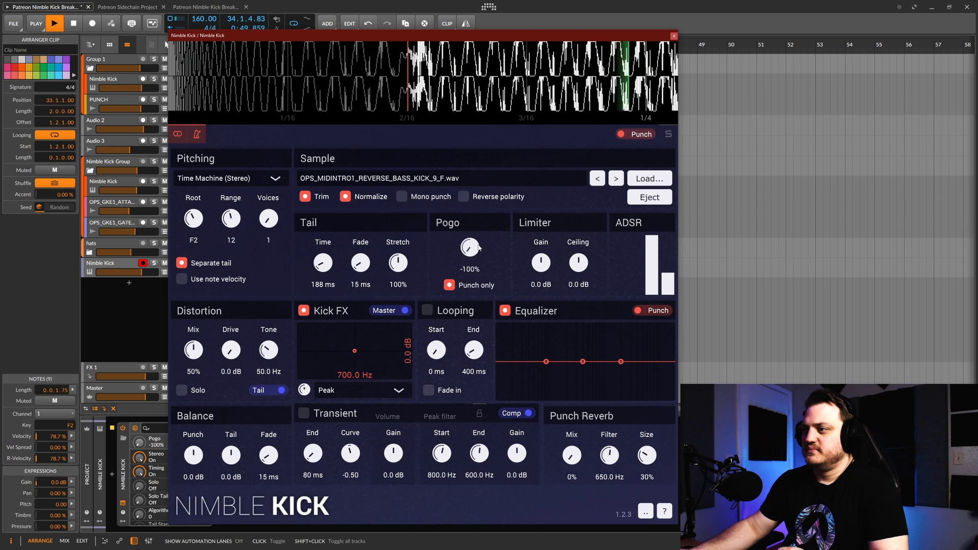
double_click(474, 248)
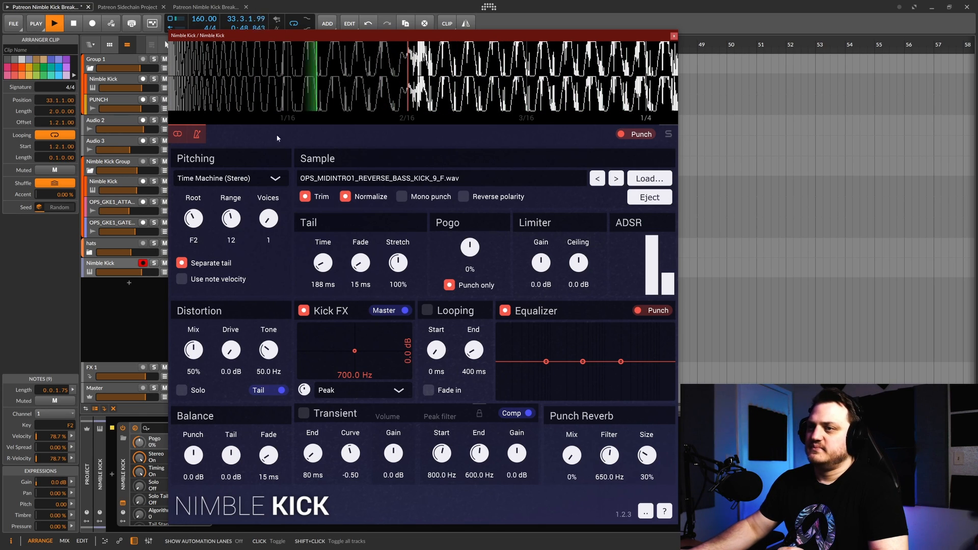
key(space)
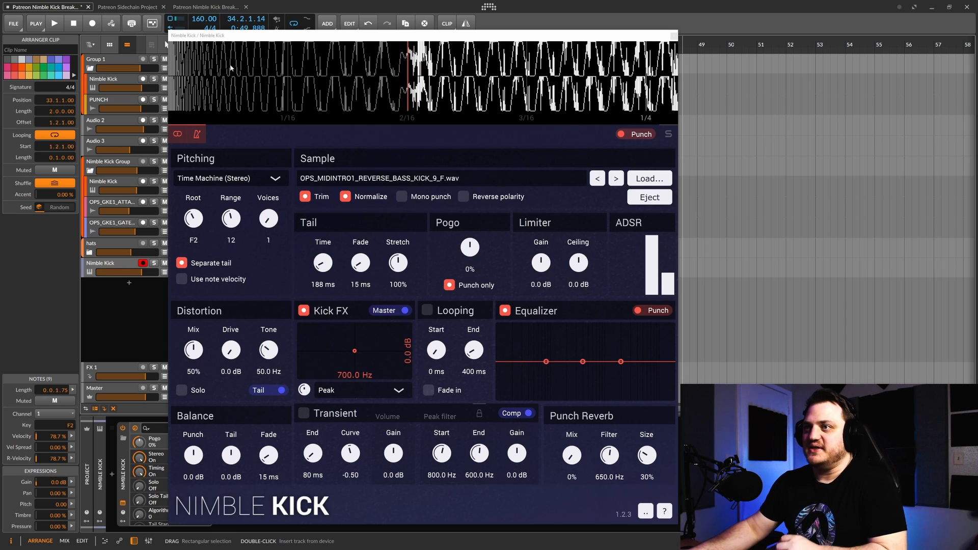
- Play the kick with Pogo at -34% while moving the tail start to 94 ms and 52 ms, and raise Pogo to 67%
click(57, 21)
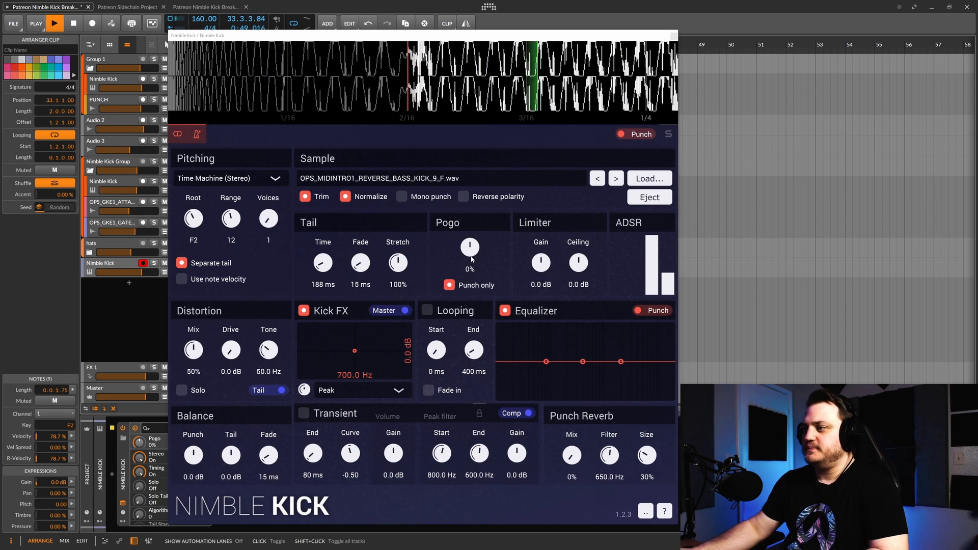
drag(470, 247, 477, 276)
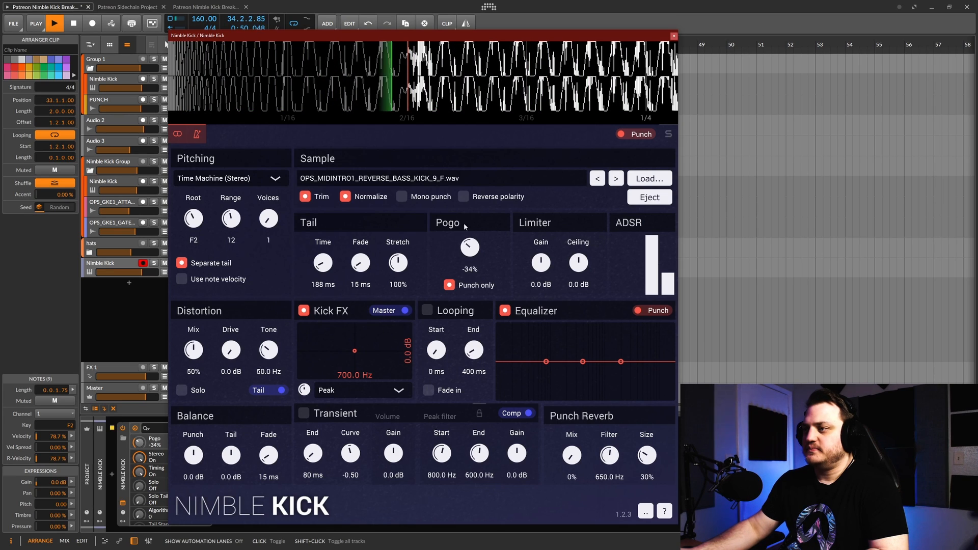
drag(408, 88, 288, 91)
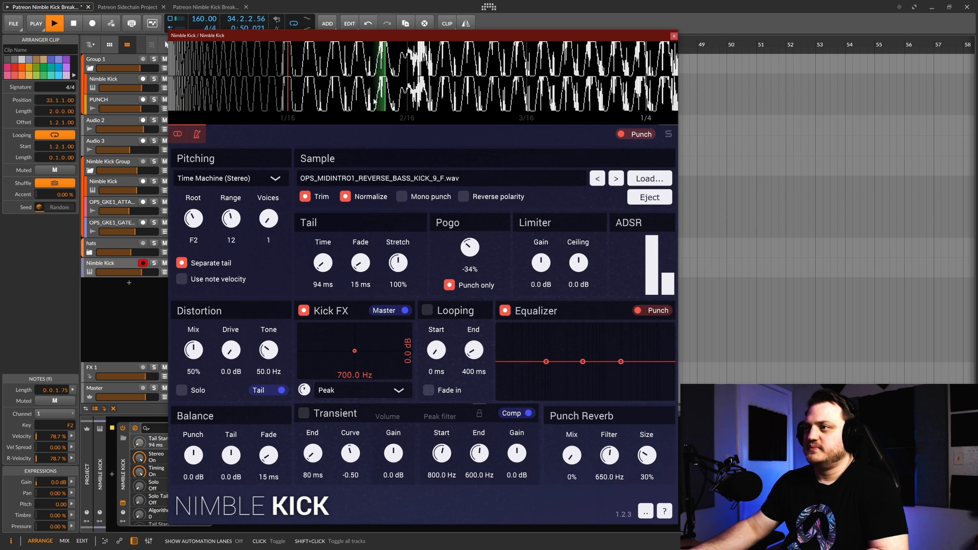
drag(284, 93, 236, 94)
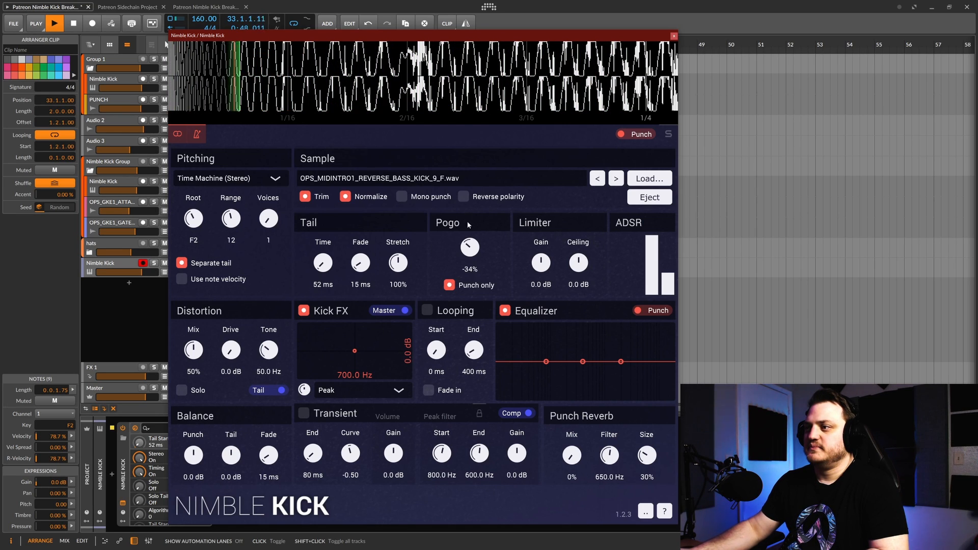
drag(471, 246, 471, 157)
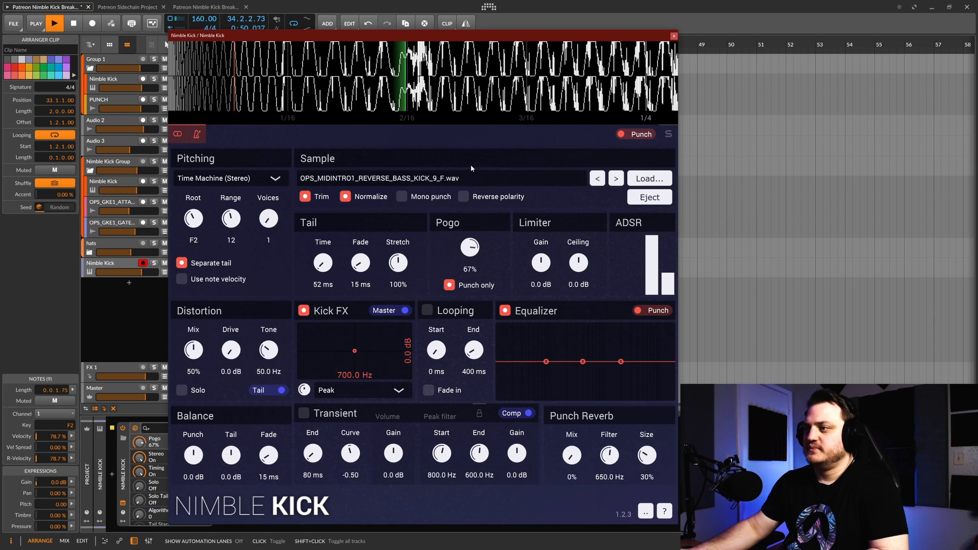
- Set the tail start to about 236 ms and sweep Pogo down to -100% and back up to about -6% during playback
drag(238, 94, 470, 97)
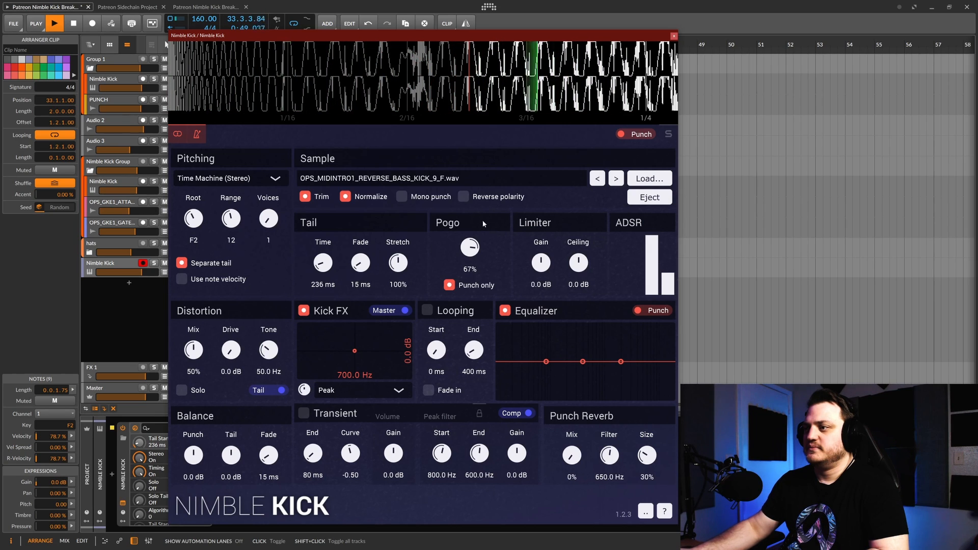
drag(471, 249, 474, 346)
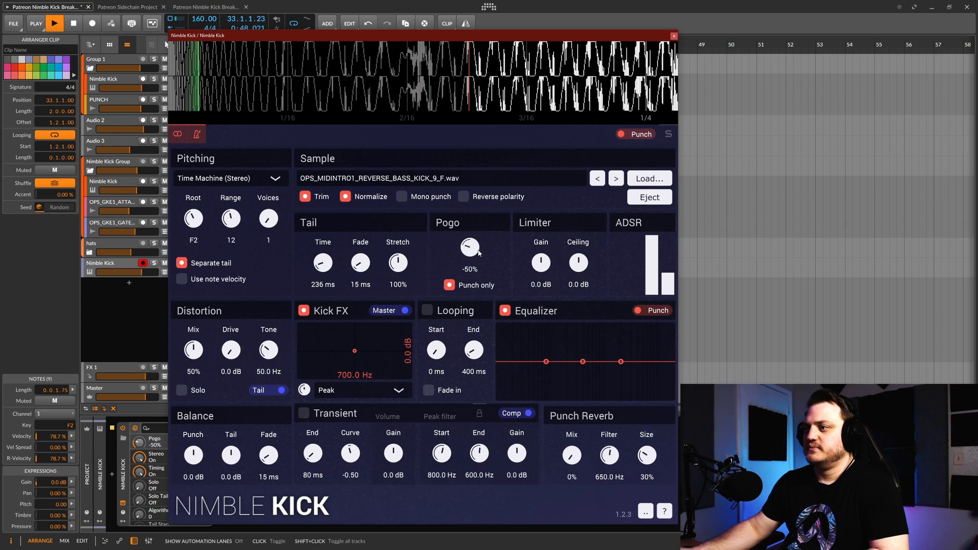
scroll(476, 247, down, 5)
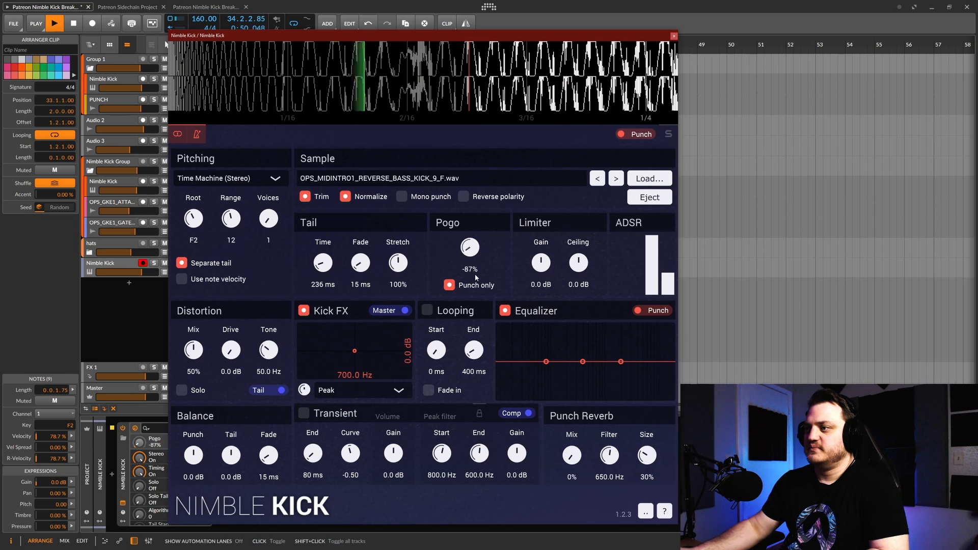
scroll(476, 248, down, 1)
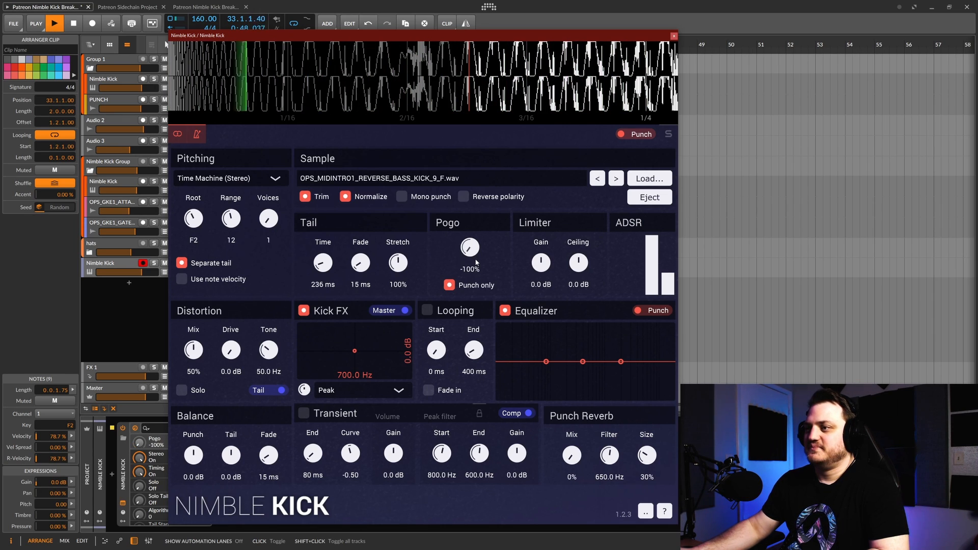
drag(471, 248, 471, 173)
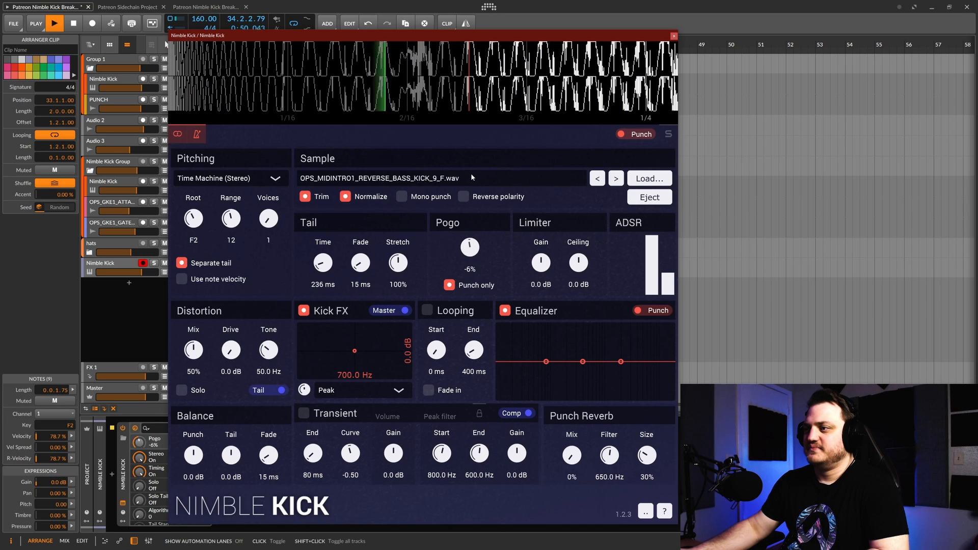
- Stop limiting Pogo to the punch and audition Pogo at 43% in a new playback
click(74, 23)
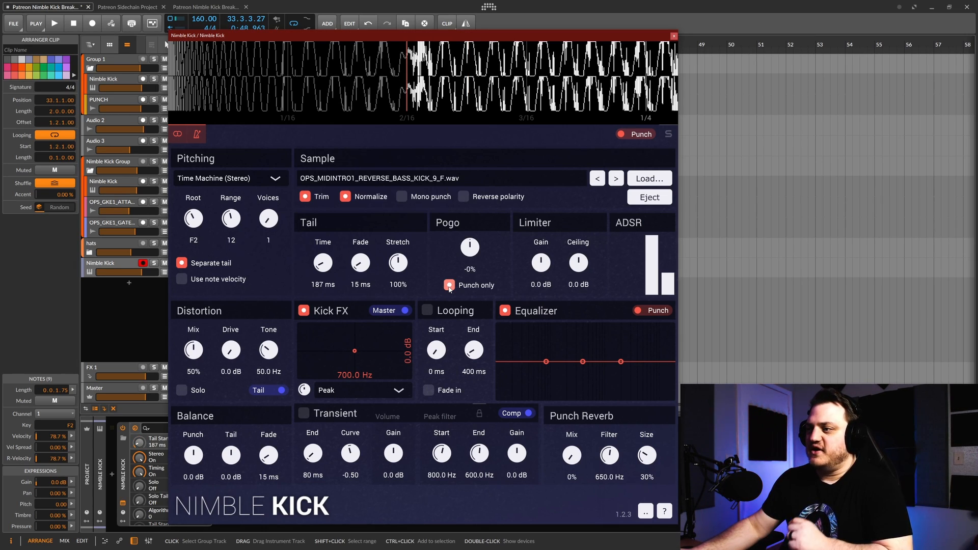
click(449, 286)
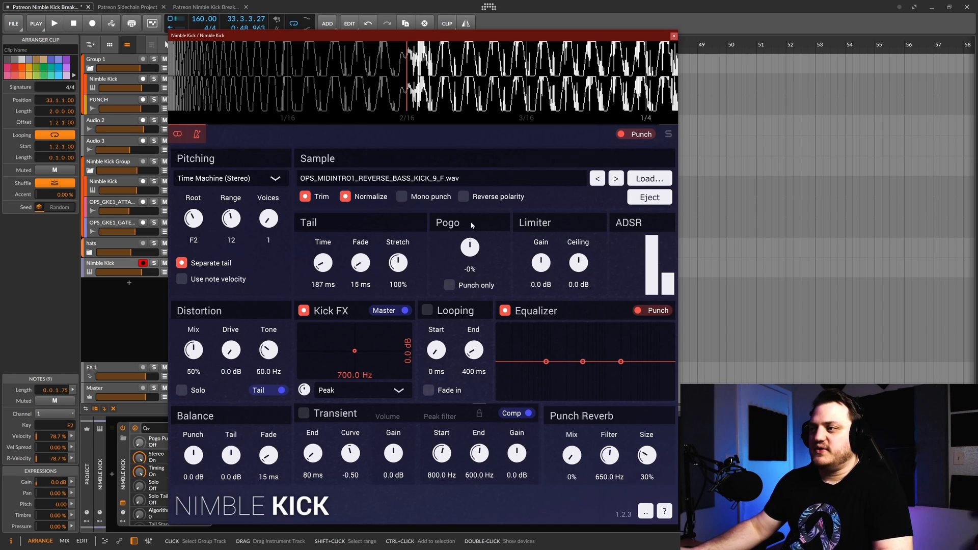
click(53, 25)
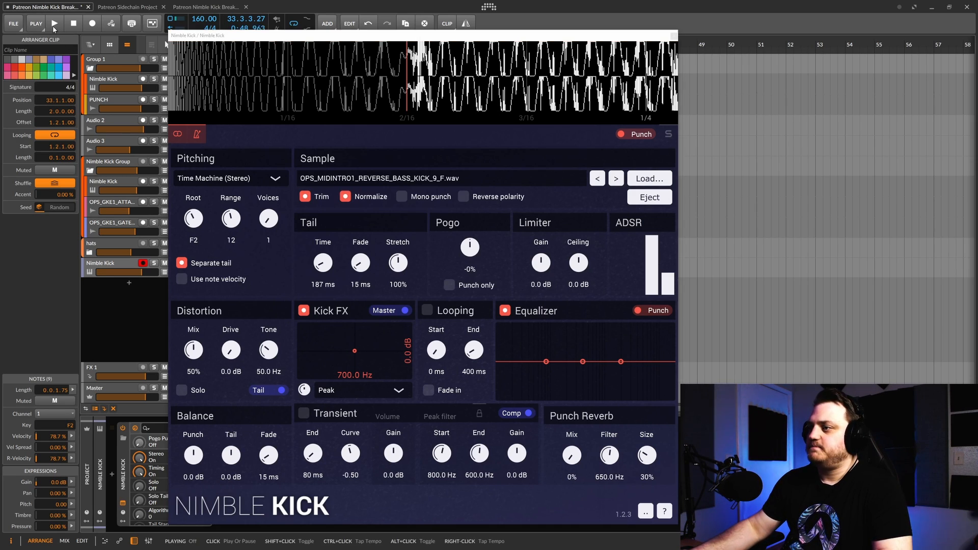
click(53, 25)
drag(469, 250, 476, 213)
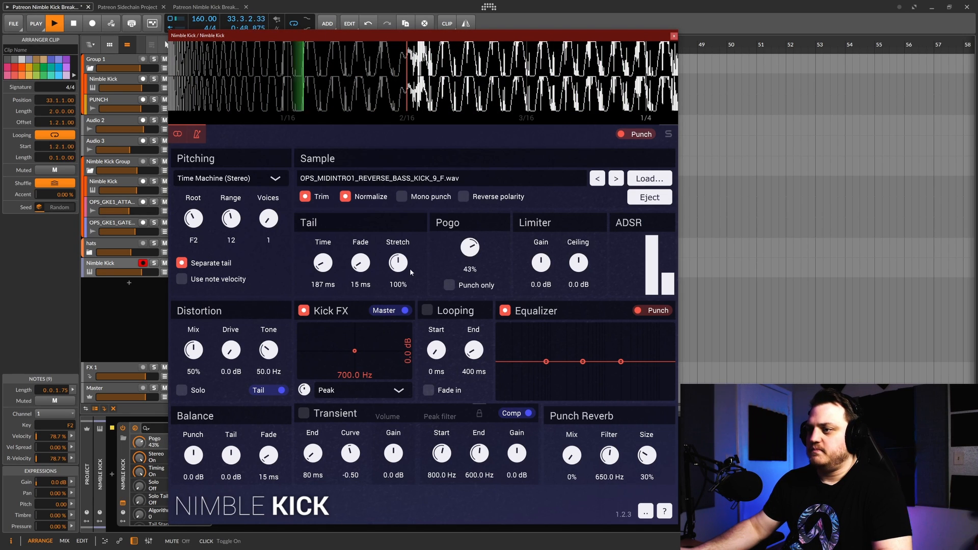
- Raise the tail stretch to 196% and lower Pogo to about -34% during playback
drag(402, 265, 402, 203)
drag(403, 263, 402, 242)
drag(476, 243, 479, 301)
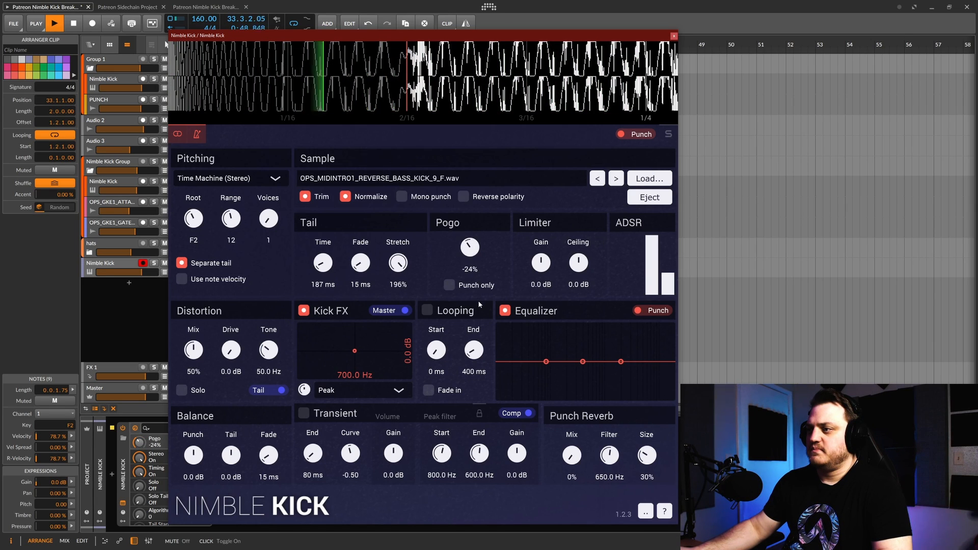
drag(473, 246, 473, 226)
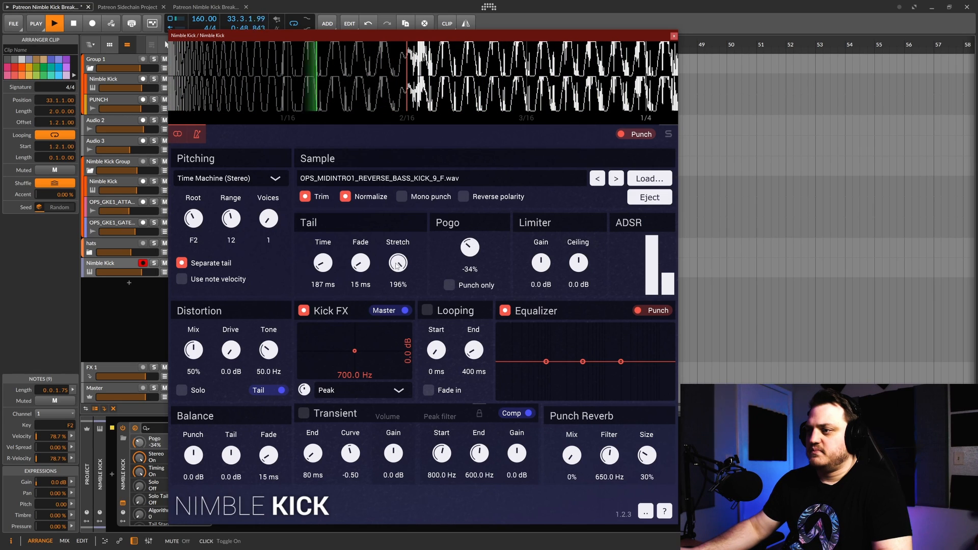
- Sweep the tail stretch through 96%, 200% and 188% down to 151%, and stop playback
drag(397, 265, 403, 262)
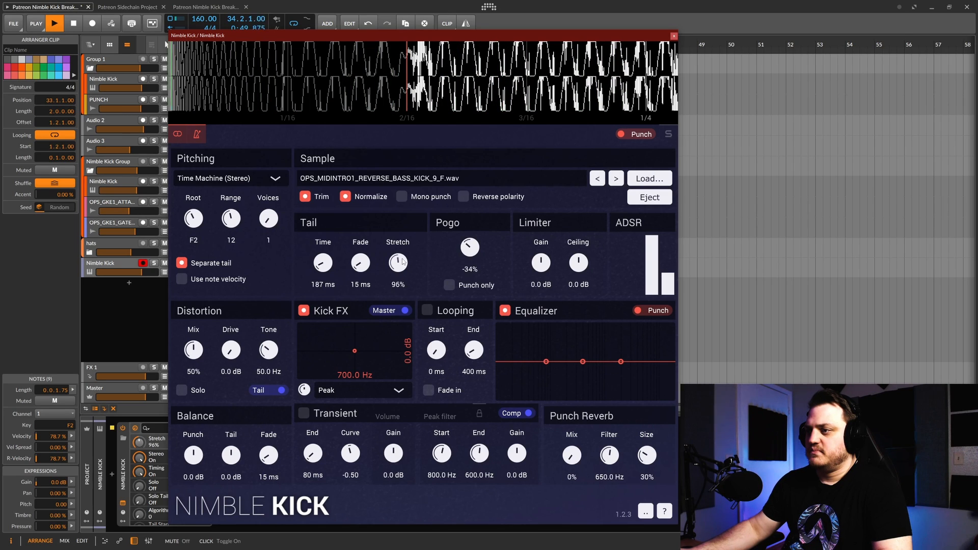
mouse_move(403, 262)
mouse_down()
mouse_move(402, 250)
mouse_move(403, 272)
mouse_move(401, 253)
mouse_up()
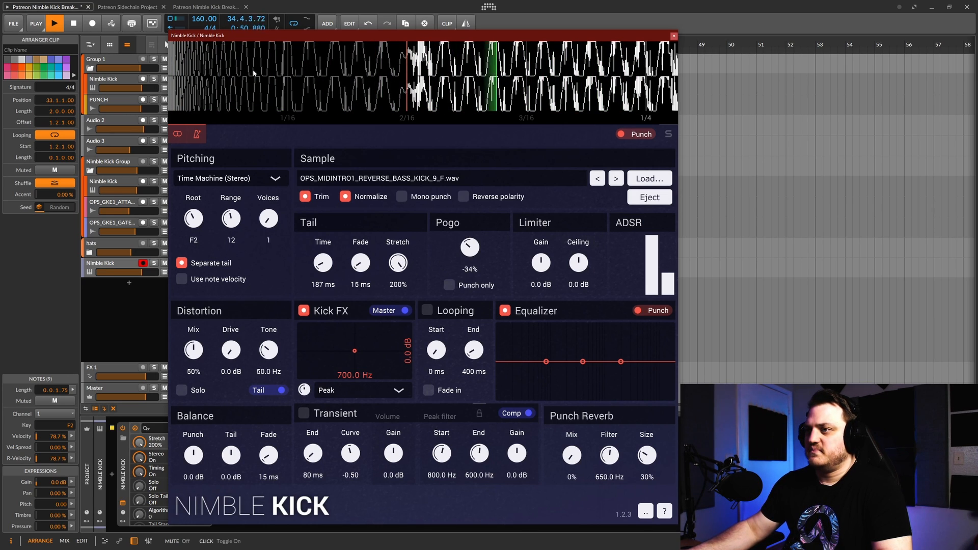
drag(399, 265, 400, 274)
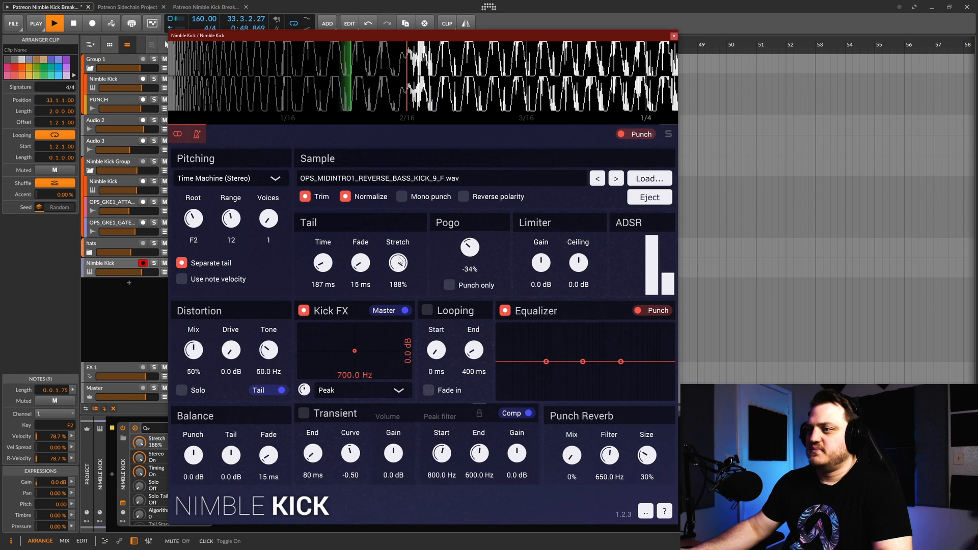
drag(400, 261, 400, 279)
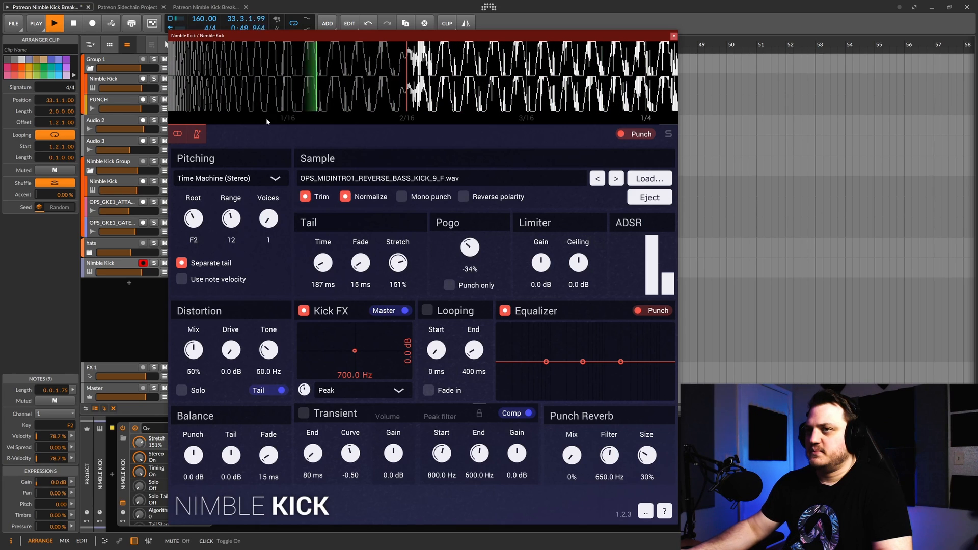
click(73, 23)
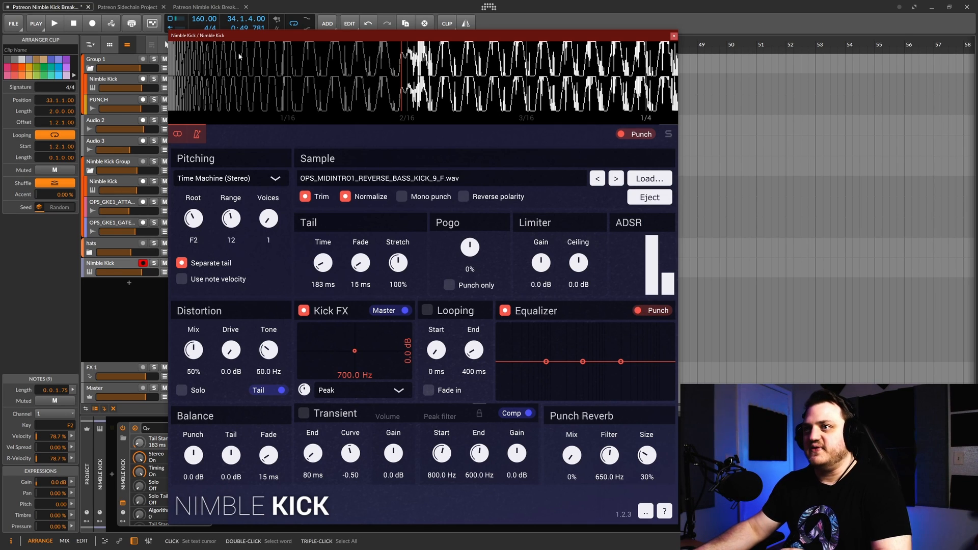
- Play the kick while cutting the punch equalizer's middle band and boosting its low band
click(54, 23)
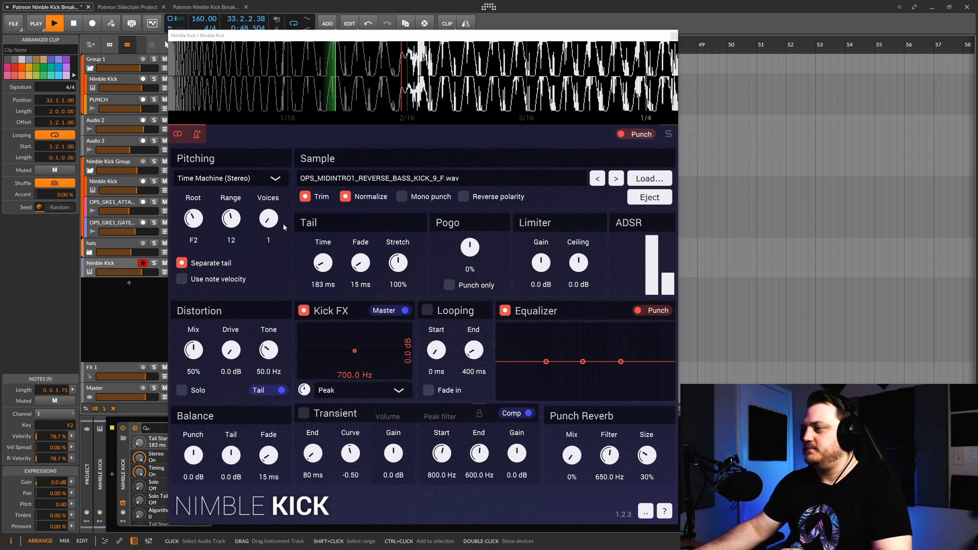
drag(547, 362, 563, 383)
drag(543, 344, 546, 329)
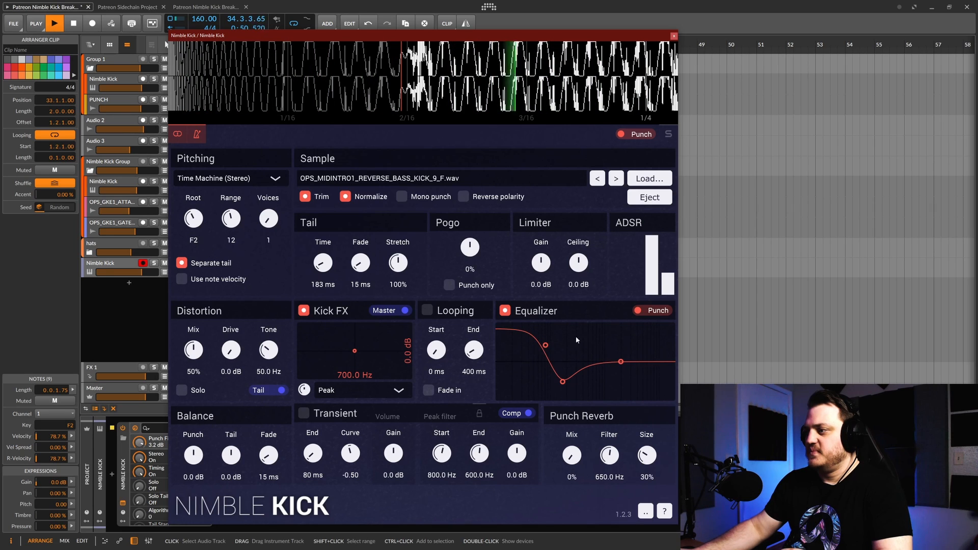
- Switch the equalizer to the tail, boost its low band and cut its middle band during playback
click(652, 310)
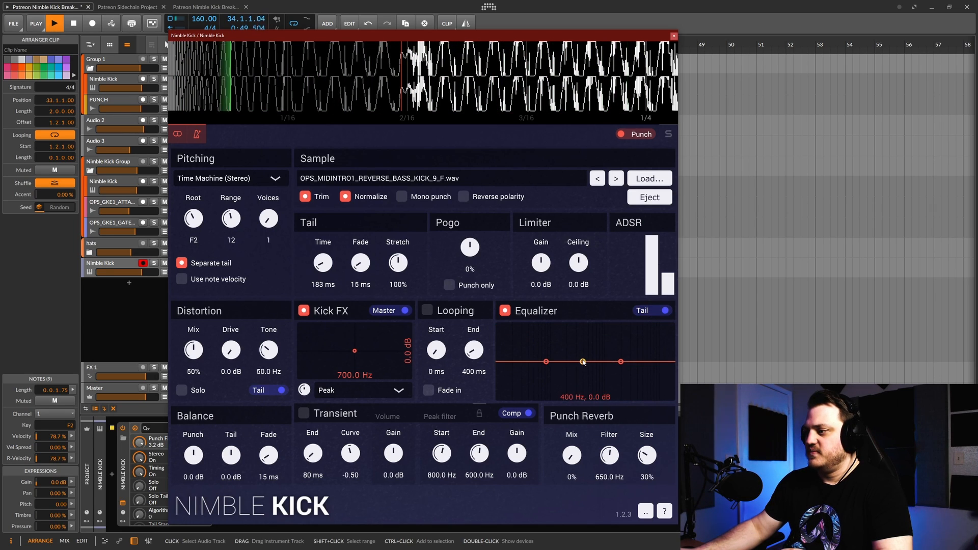
drag(556, 362, 553, 339)
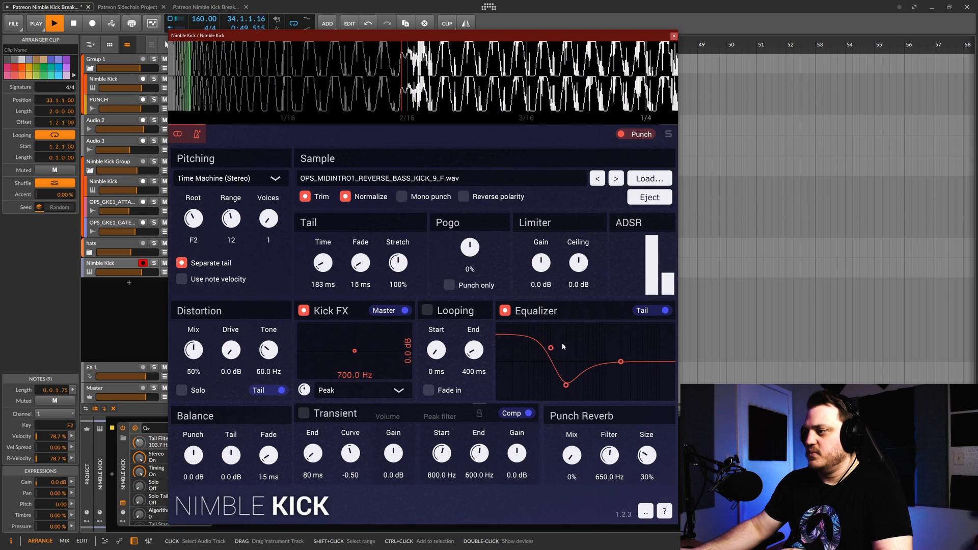
drag(620, 363, 563, 392)
- Return to the punch equalizer, flatten its low band, ease the middle band to a mild cut, and stop playback
click(649, 312)
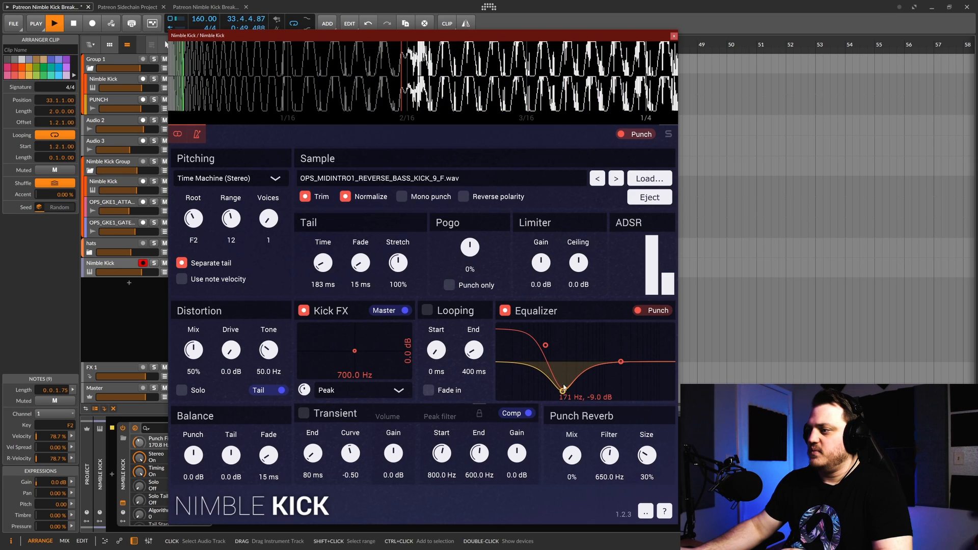
drag(545, 346, 555, 364)
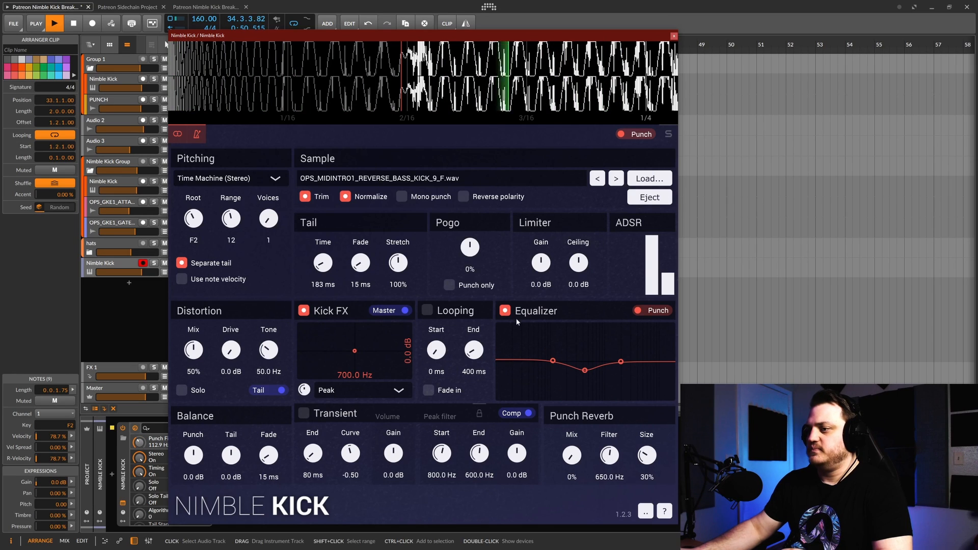
click(73, 23)
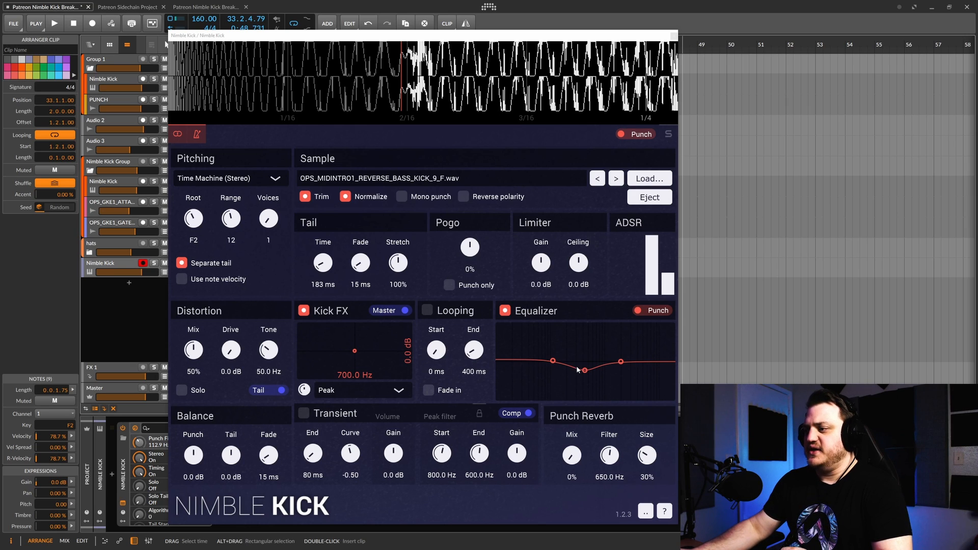
- Slightly boost the punch equalizer's low band and move its peak band through 157 Hz, 86 Hz at 7.2 dB and 181 Hz at 6.2 dB
drag(585, 371, 559, 353)
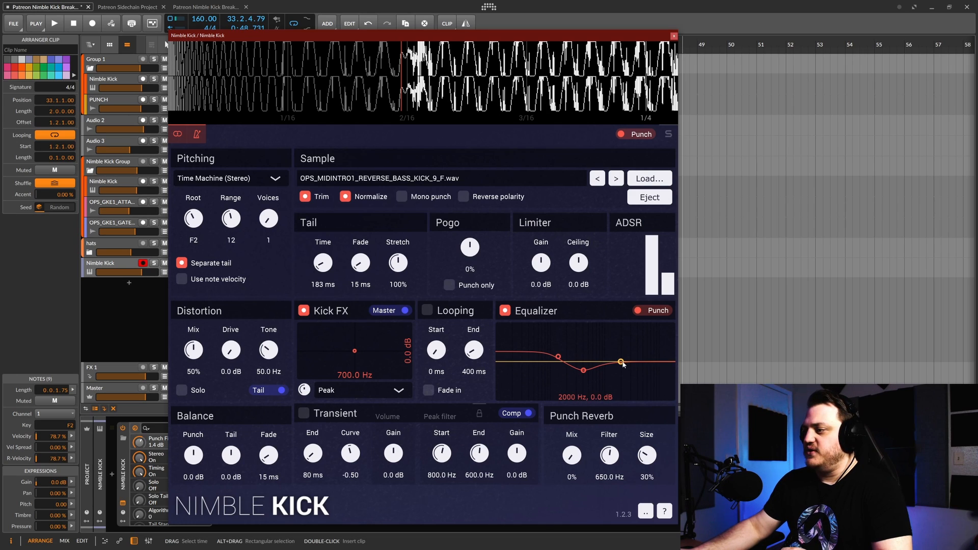
drag(621, 362, 553, 347)
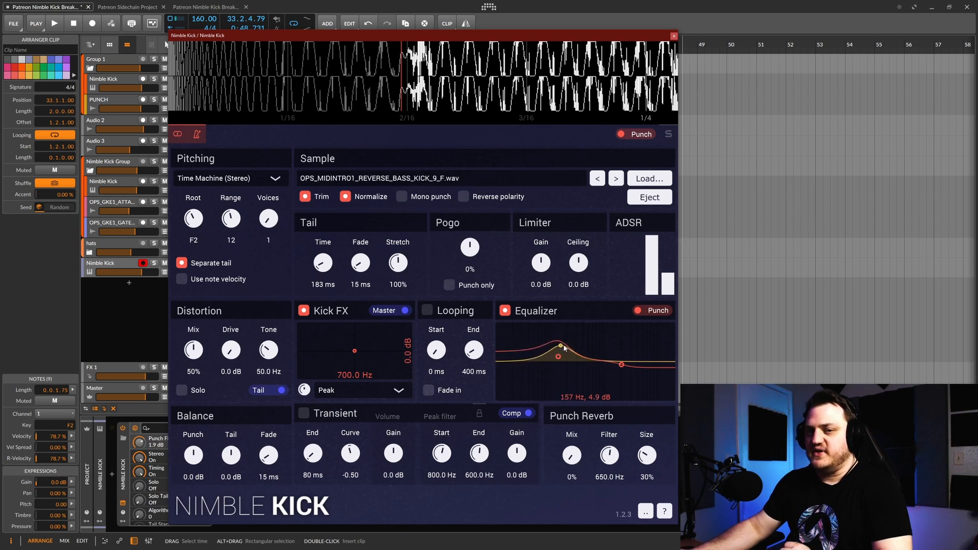
drag(606, 350, 547, 342)
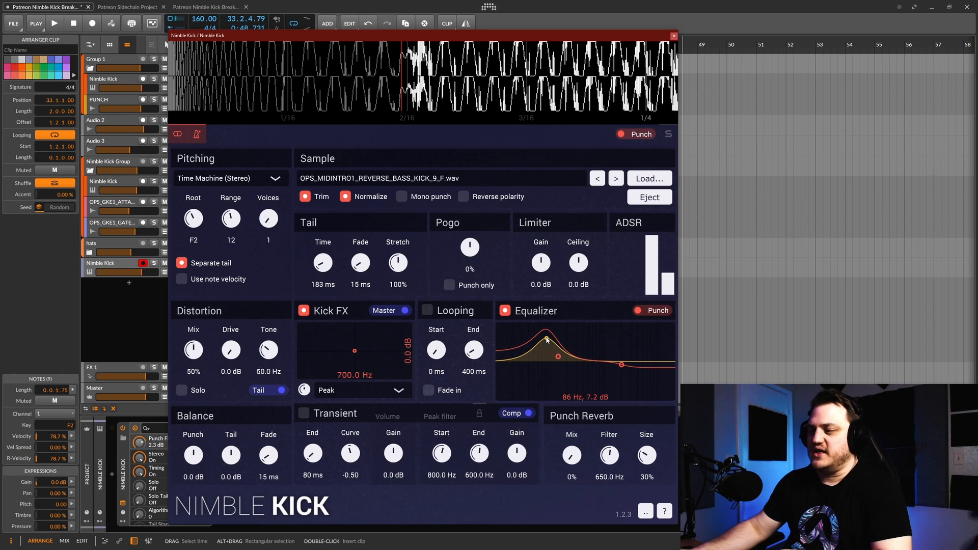
drag(551, 345, 567, 350)
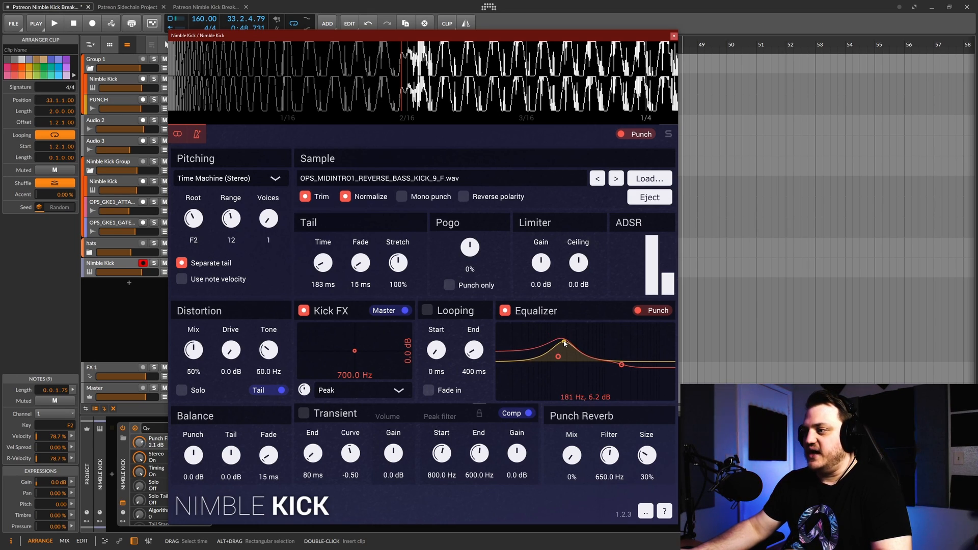
click(657, 311)
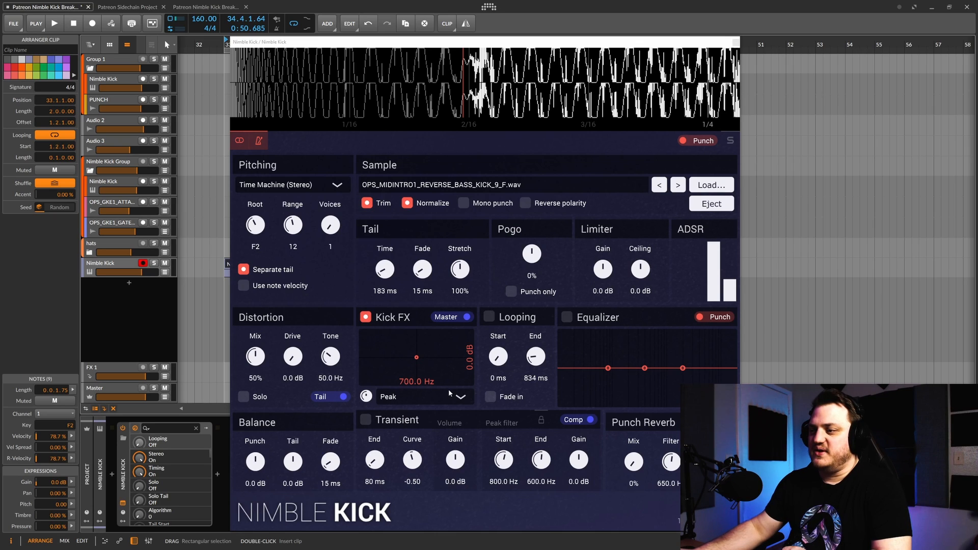
- Play the kick with the Kick FX point at about 105.5 Hz and 0.5 dB, and change its filter type to Band-pass 6
click(55, 24)
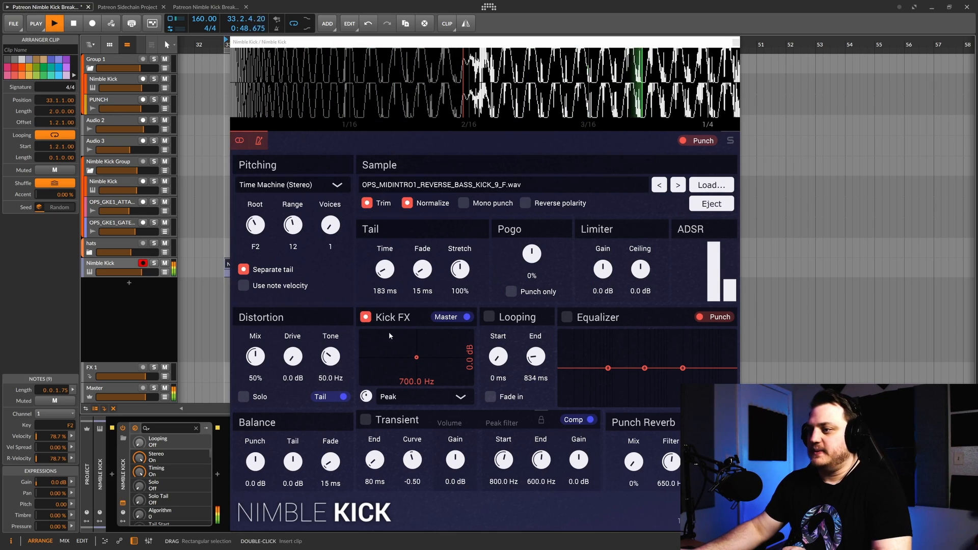
drag(417, 360, 378, 359)
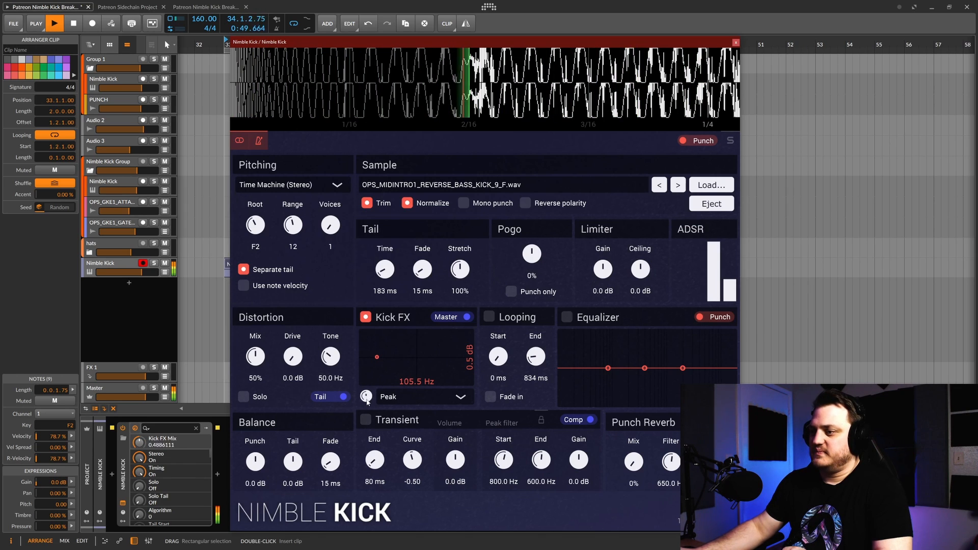
click(451, 397)
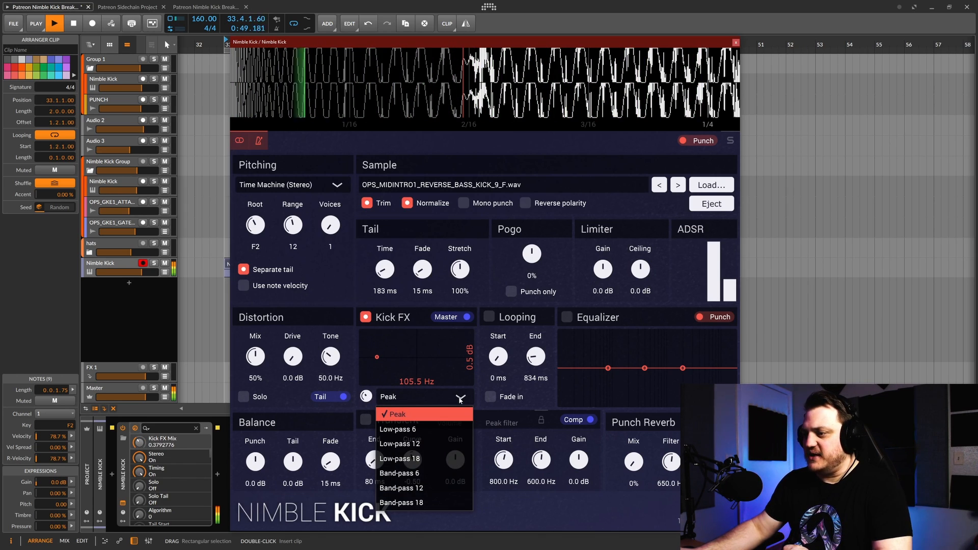
click(438, 473)
- Sweep the Kick FX band-pass to 119.8 Hz at 40 dB, adjust its mix, and settle at about 332.1 Hz and 30.6 dB
drag(377, 358, 425, 336)
drag(425, 385, 384, 330)
drag(367, 397, 370, 389)
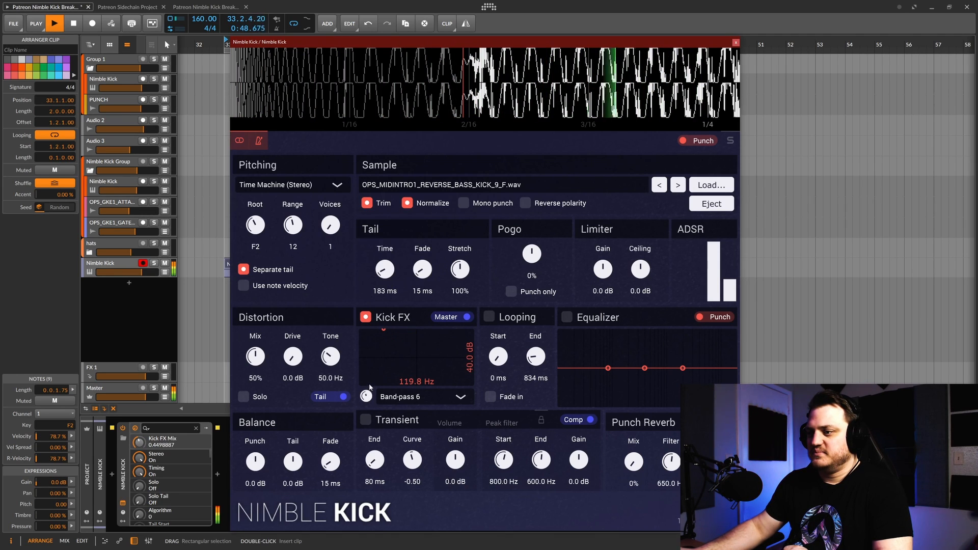
drag(384, 329, 408, 339)
mouse_move(408, 335)
mouse_down()
mouse_move(380, 331)
mouse_move(402, 374)
mouse_move(406, 338)
mouse_up()
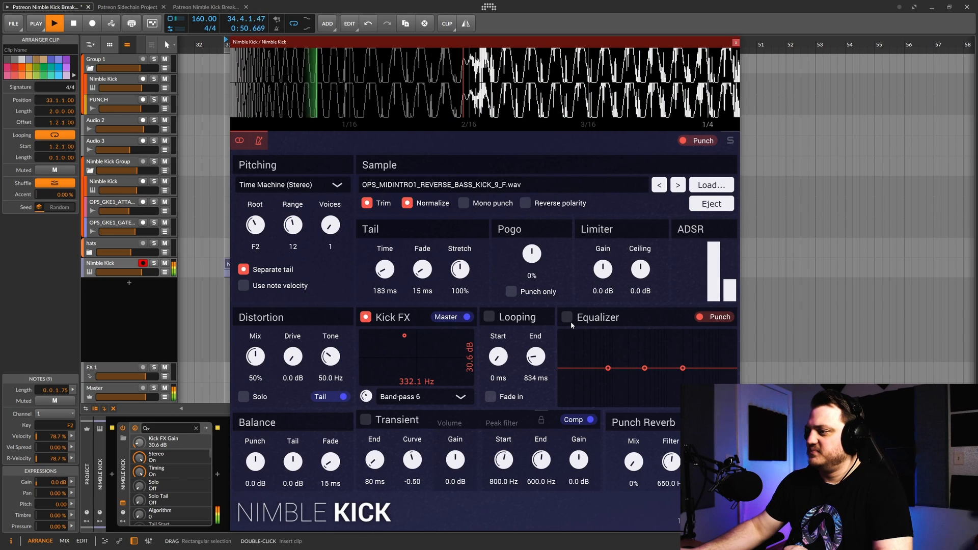
- Enable the equalizer, boost the punch's peak band around 43.8 Hz, and shape a milder low-frequency boost for the tail
drag(645, 368, 592, 335)
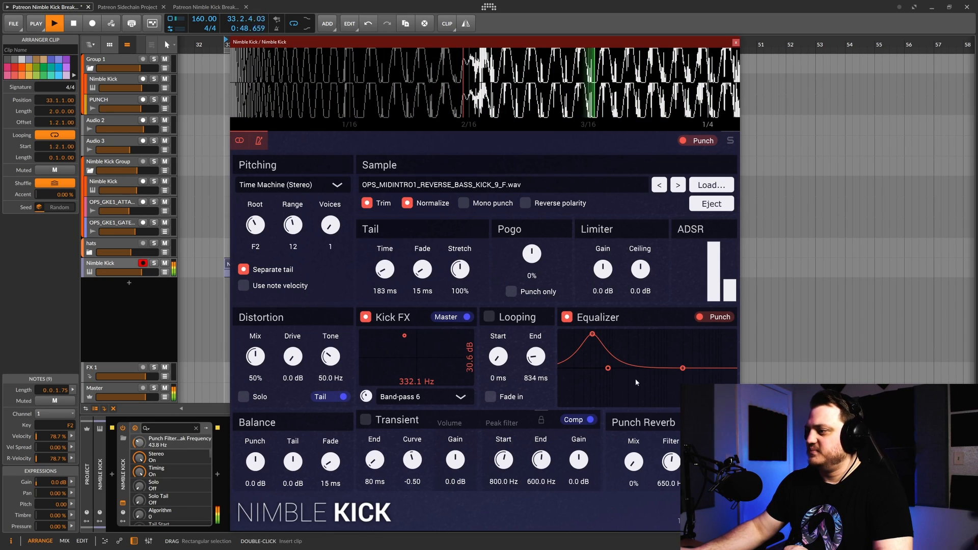
mouse_move(608, 368)
mouse_down()
mouse_move(626, 396)
mouse_move(614, 350)
mouse_move(611, 366)
mouse_move(618, 353)
mouse_up()
click(716, 319)
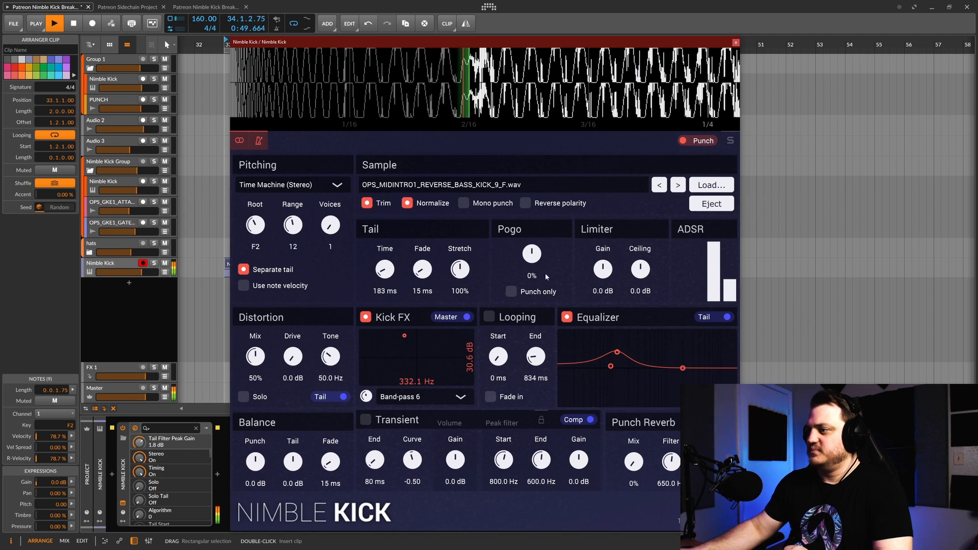
- Audition Pogo at 29%, raise the tail stretch to about 129%, and lower Pogo to -22% during playback
drag(536, 259, 532, 237)
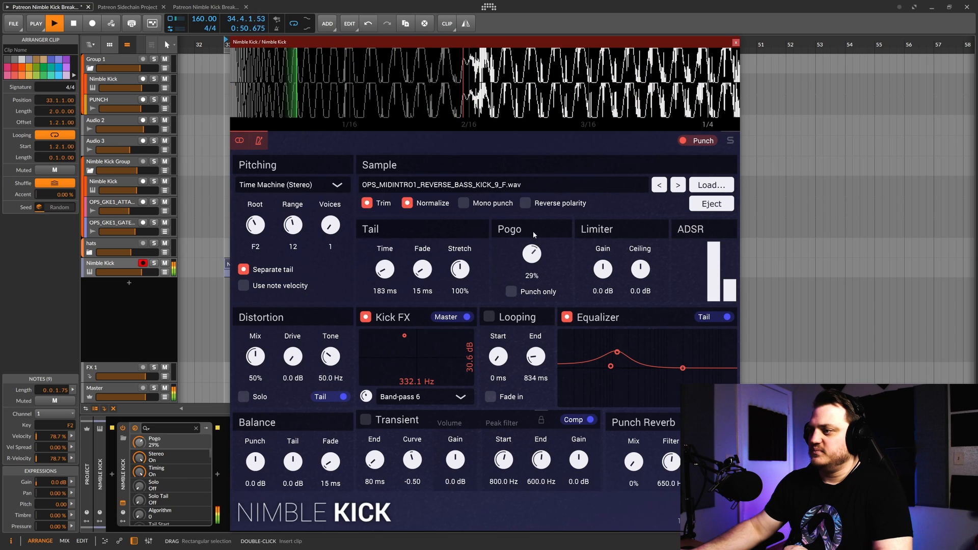
drag(473, 270, 466, 257)
drag(532, 254, 538, 300)
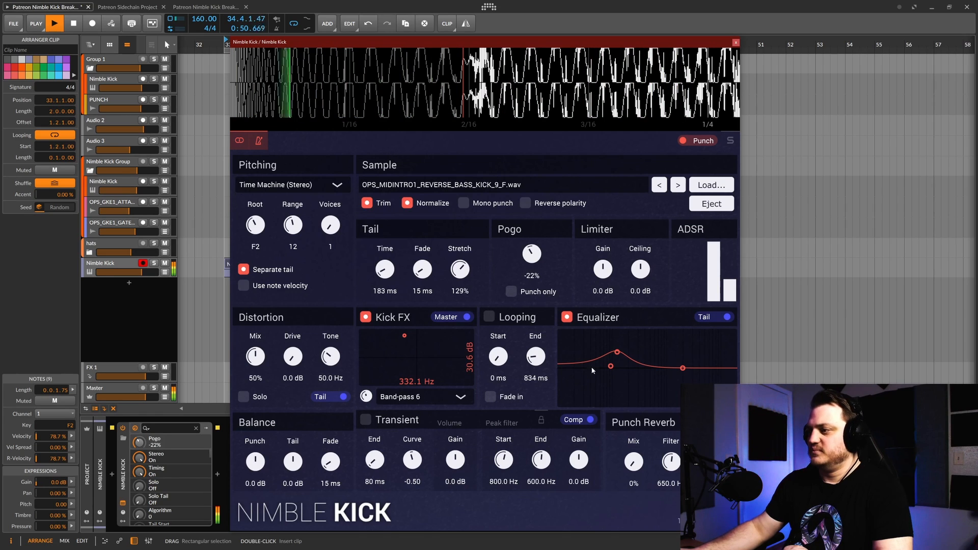
- Switch the equalizer back to the punch and raise its peak band to the maximum at a slightly higher frequency
click(710, 318)
drag(595, 335, 603, 330)
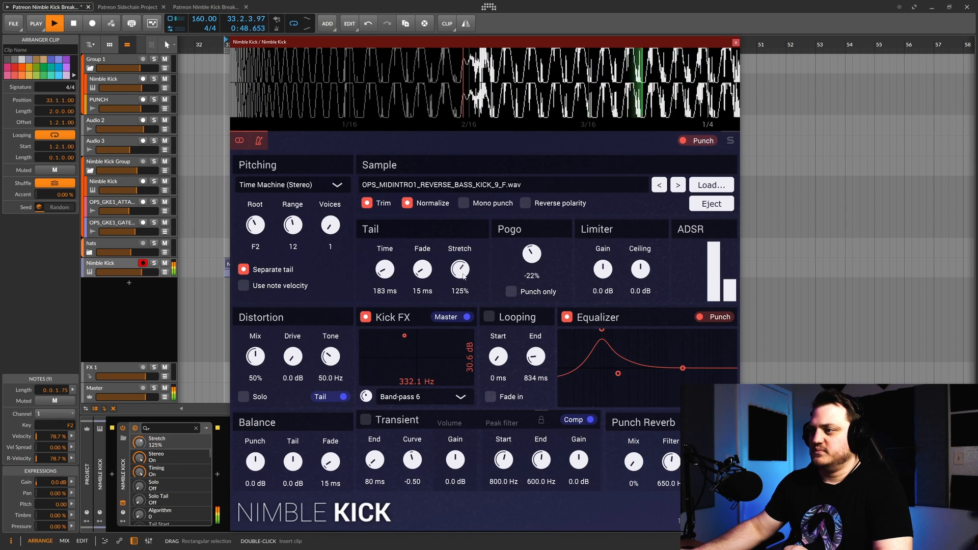
- Reduce the tail stretch to about 104% and move the Kick FX point to about 758.5 Hz and 0.5 dB
mouse_move(465, 275)
mouse_down()
mouse_move(466, 304)
mouse_move(466, 277)
mouse_up()
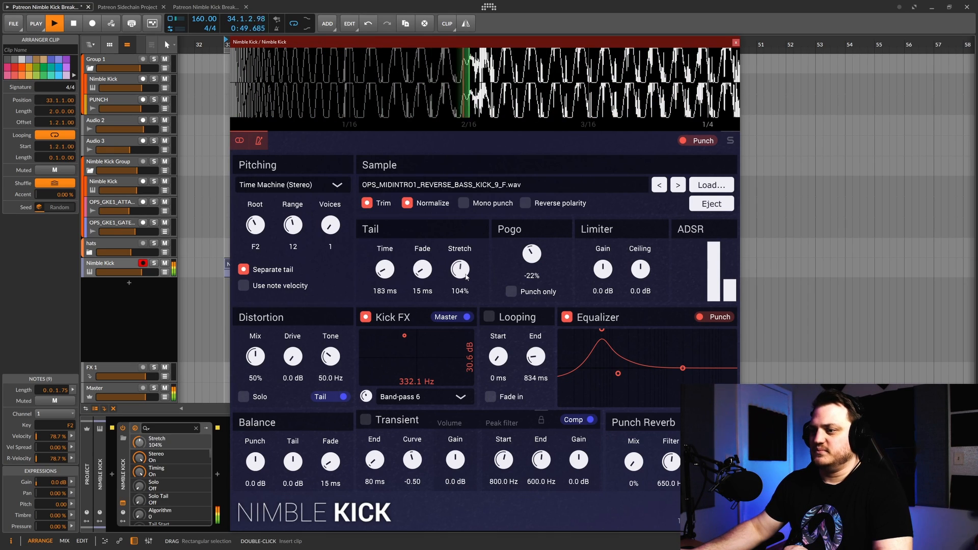
drag(404, 336, 418, 358)
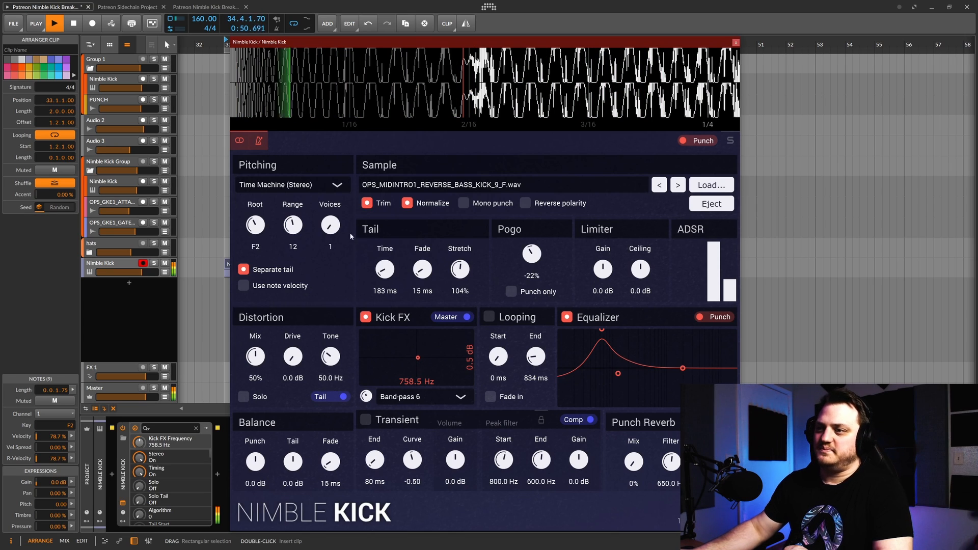
- Stop the reverse bass playback and audition the Kick03_F clip and the Nimble Kick Group arrangement from bar 10
key(space)
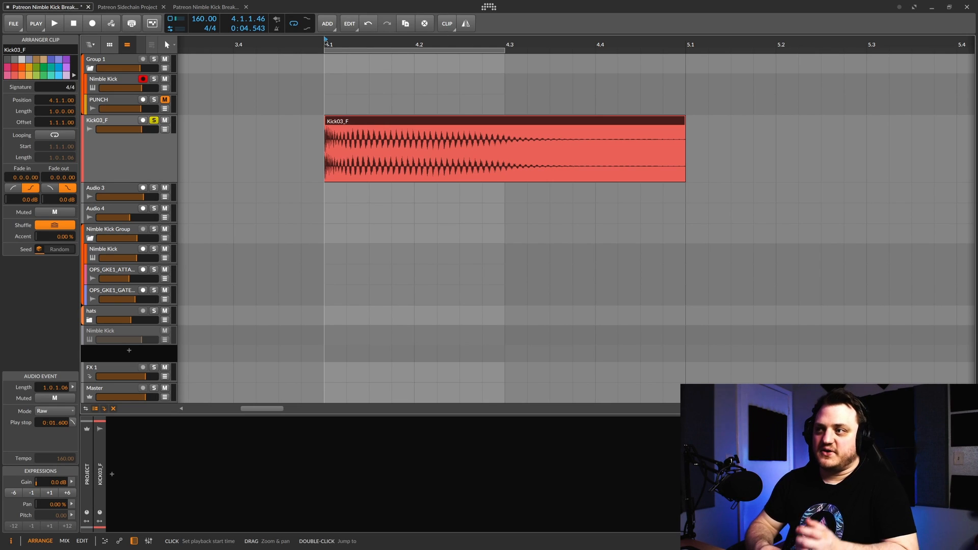
key(space)
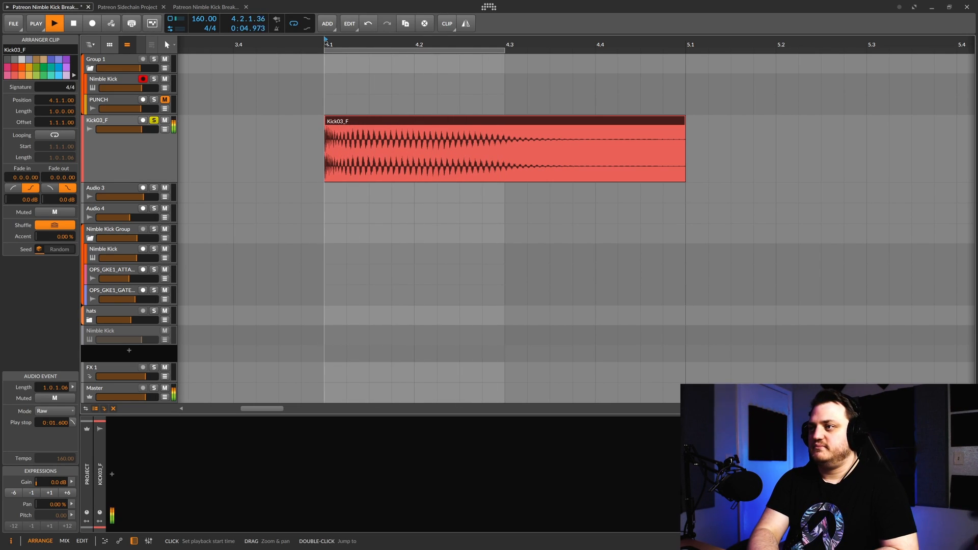
key(space)
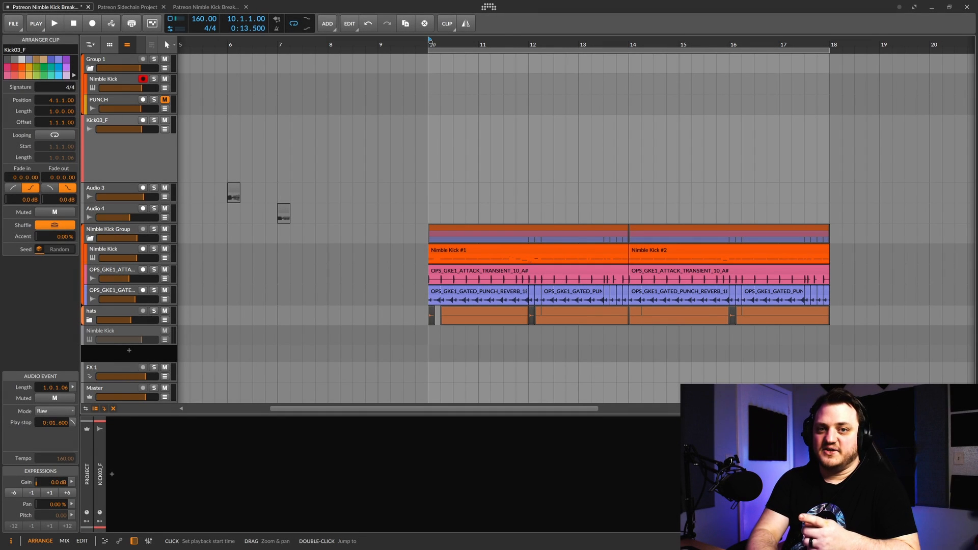
key(space)
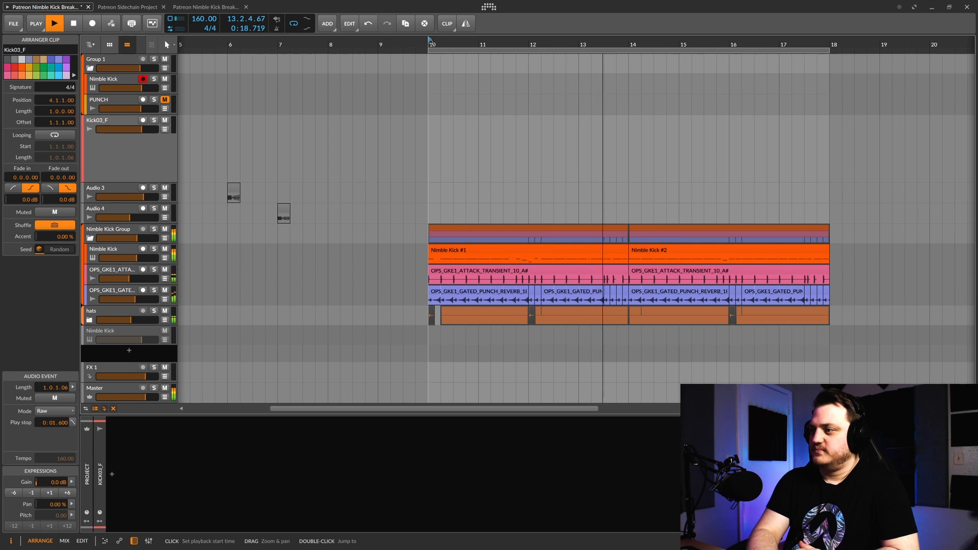
key(space)
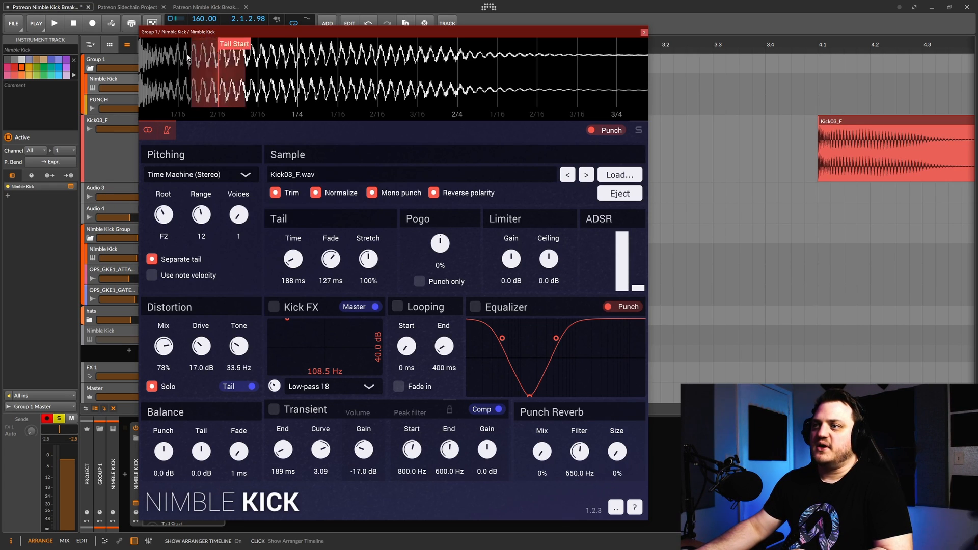
- Audition the Kick03_F kick in Nimble Kick, set Pogo to -100%, and play the kick again
click(55, 26)
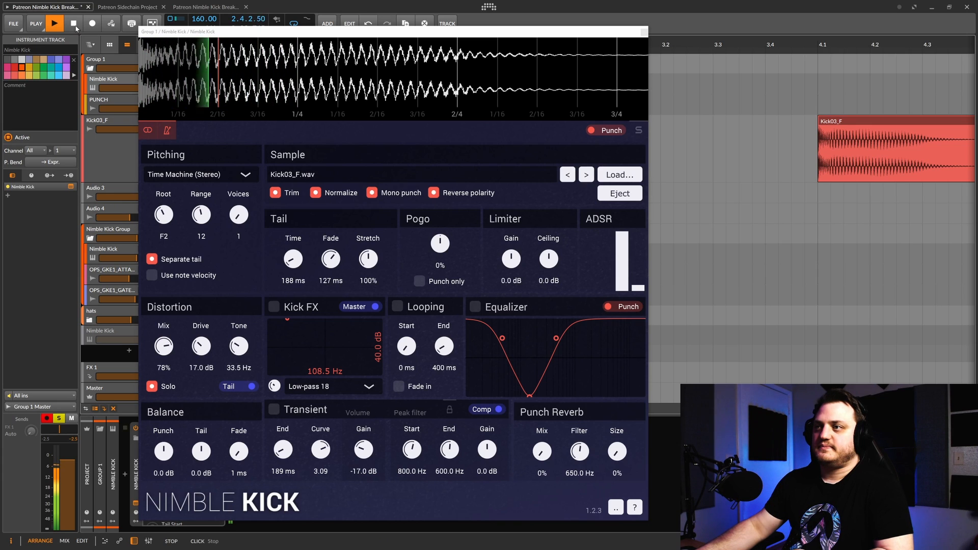
click(74, 25)
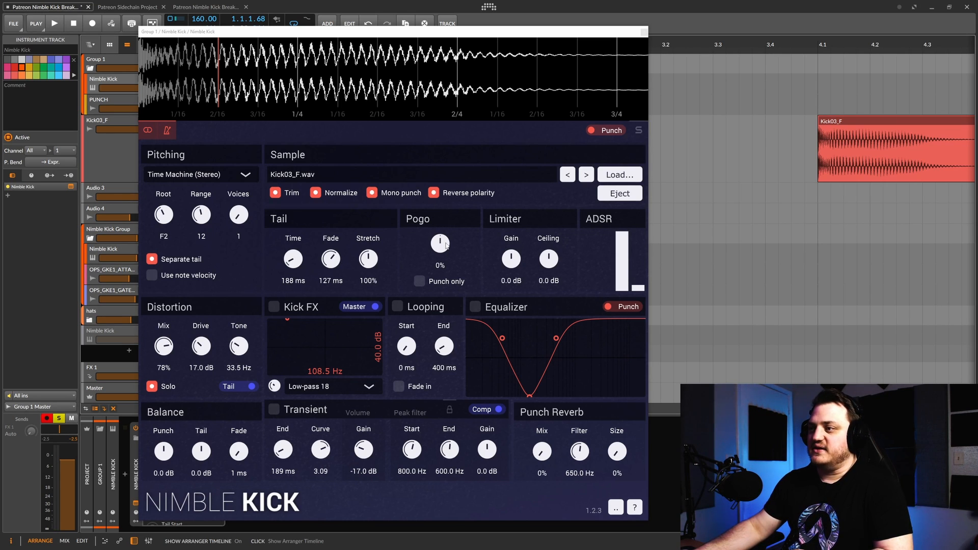
drag(446, 245, 462, 331)
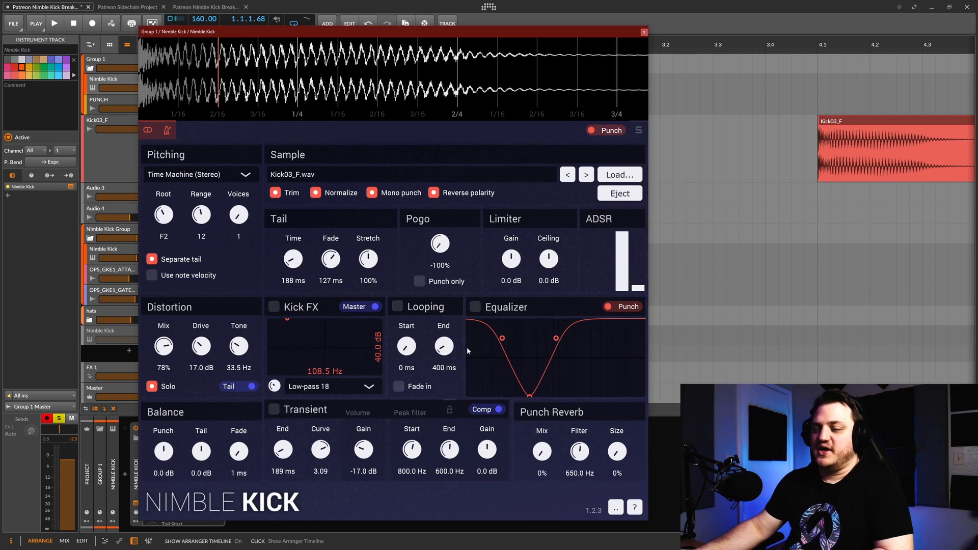
click(55, 24)
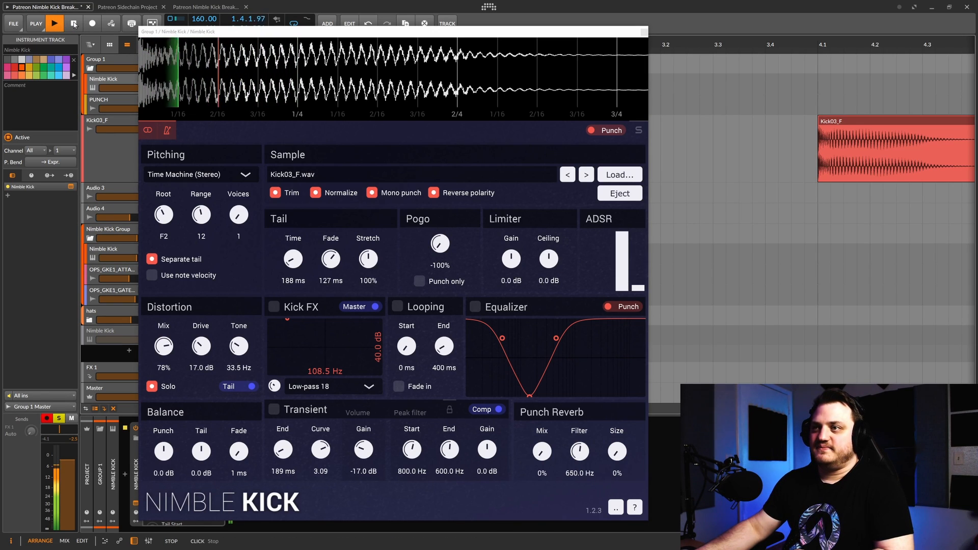
click(73, 24)
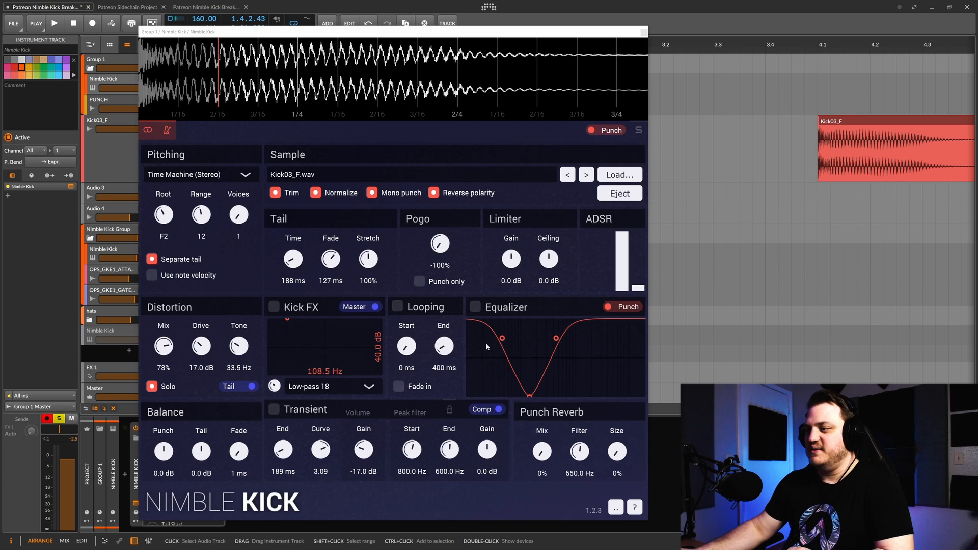
- View the tail equalizer curve, enable the equalizer during playback, and return its display to the punch curve
click(630, 309)
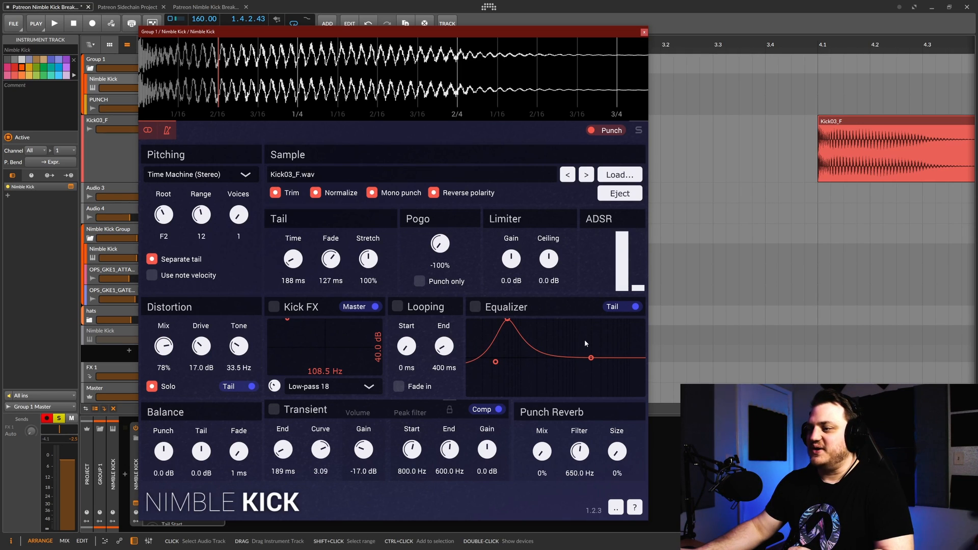
click(55, 23)
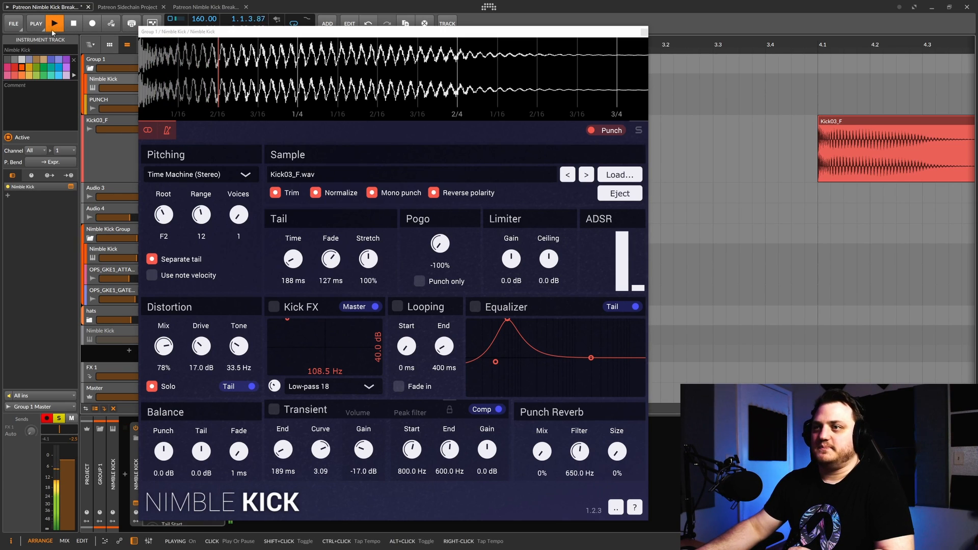
click(477, 308)
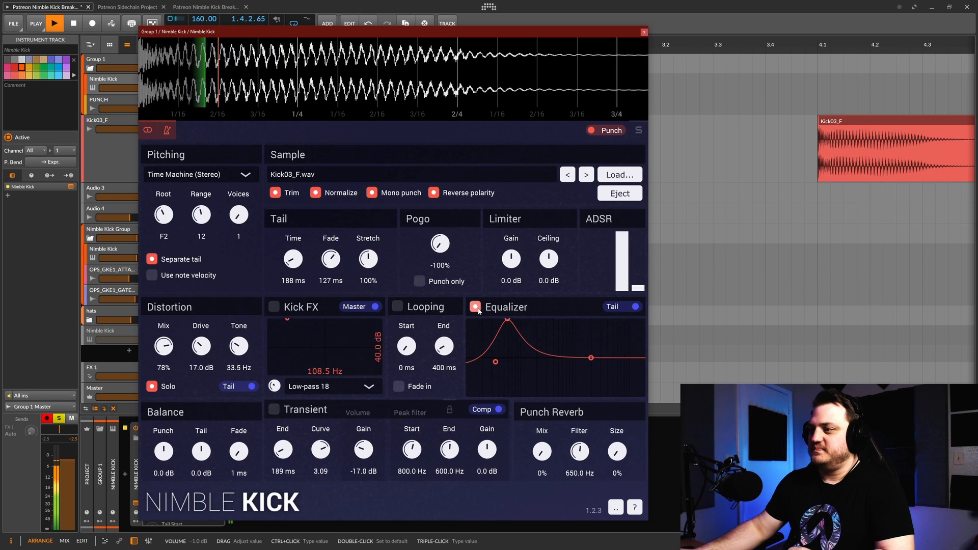
click(613, 310)
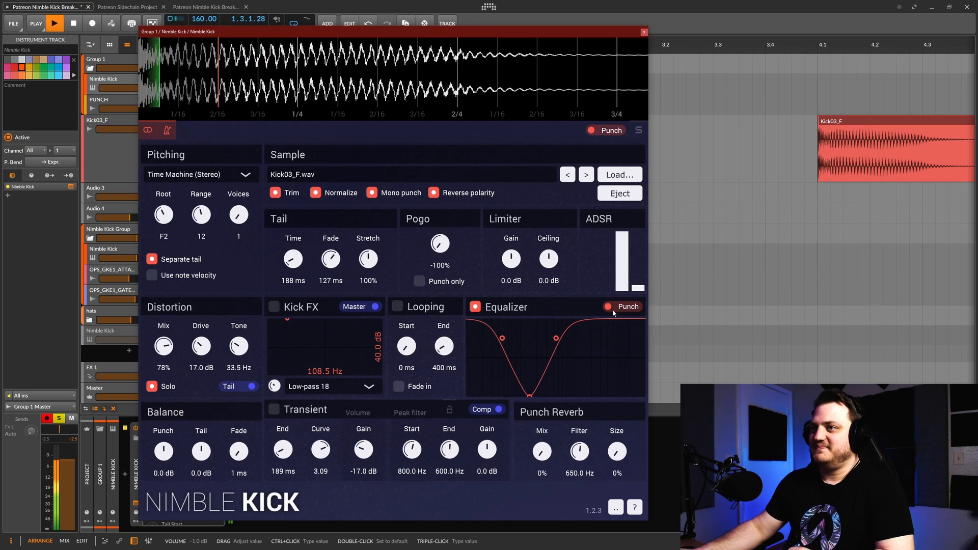
click(74, 25)
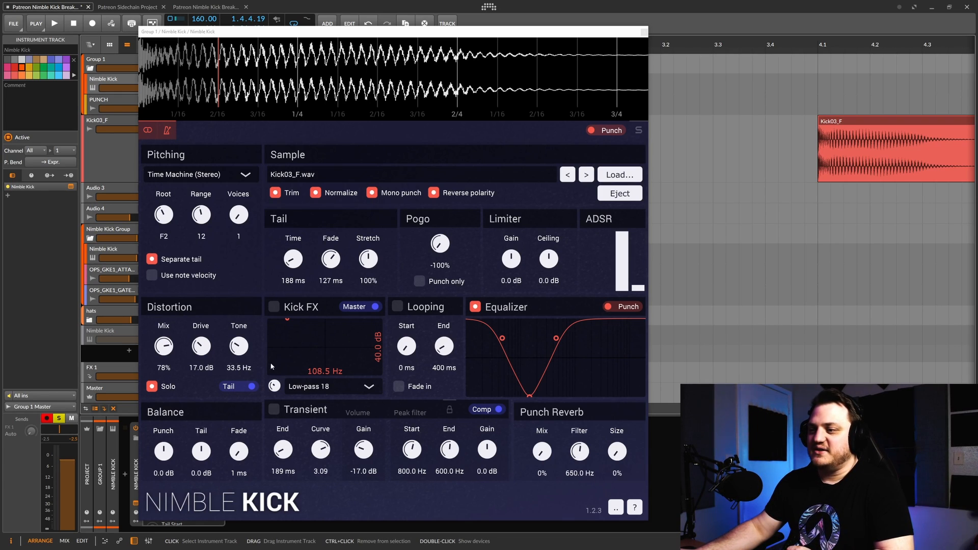
- Keep Low-pass 18 as the Kick FX filter type and enable Kick FX while auditioning the kick
click(326, 390)
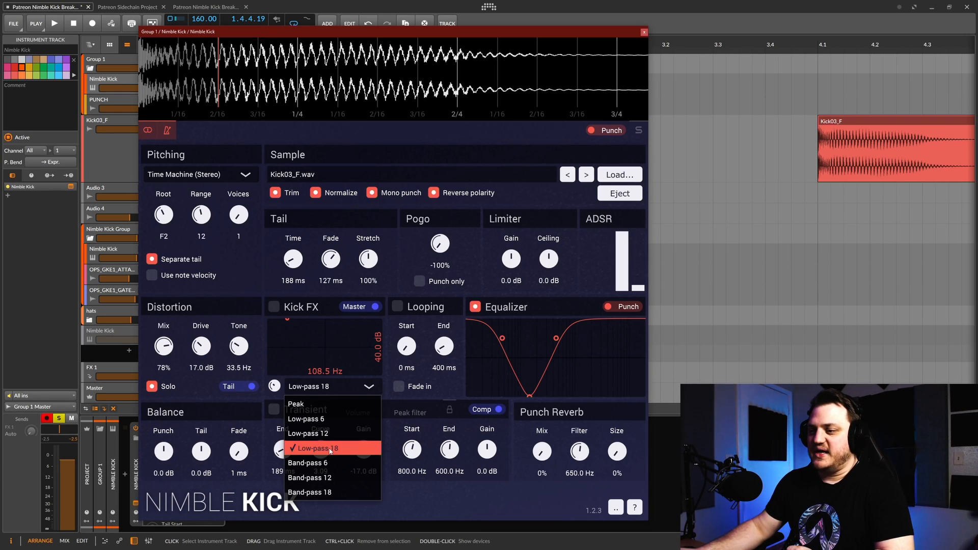
click(331, 450)
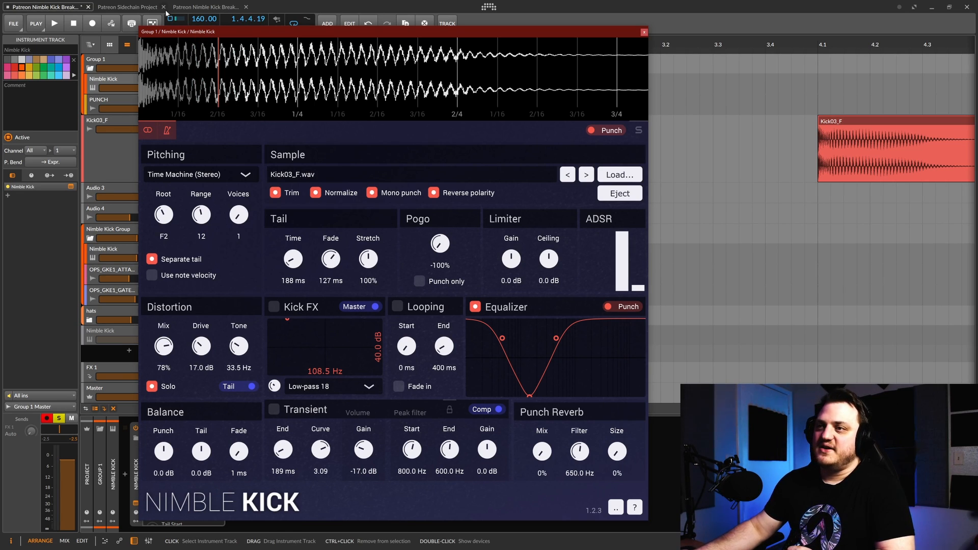
click(54, 26)
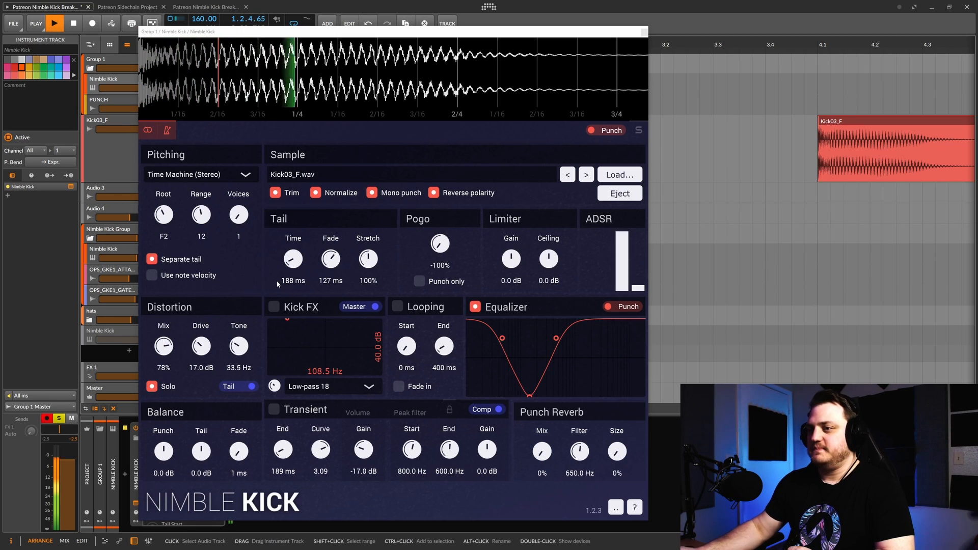
click(275, 308)
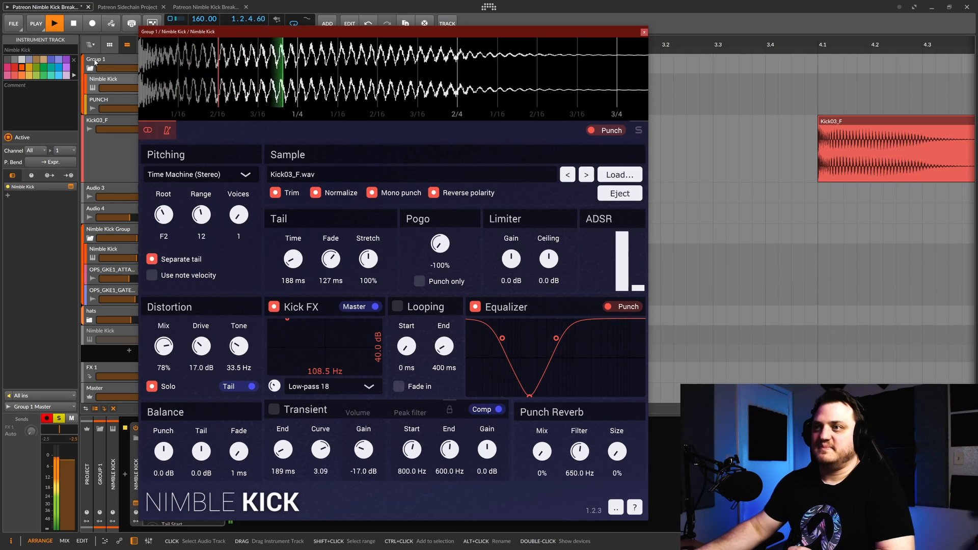
click(73, 24)
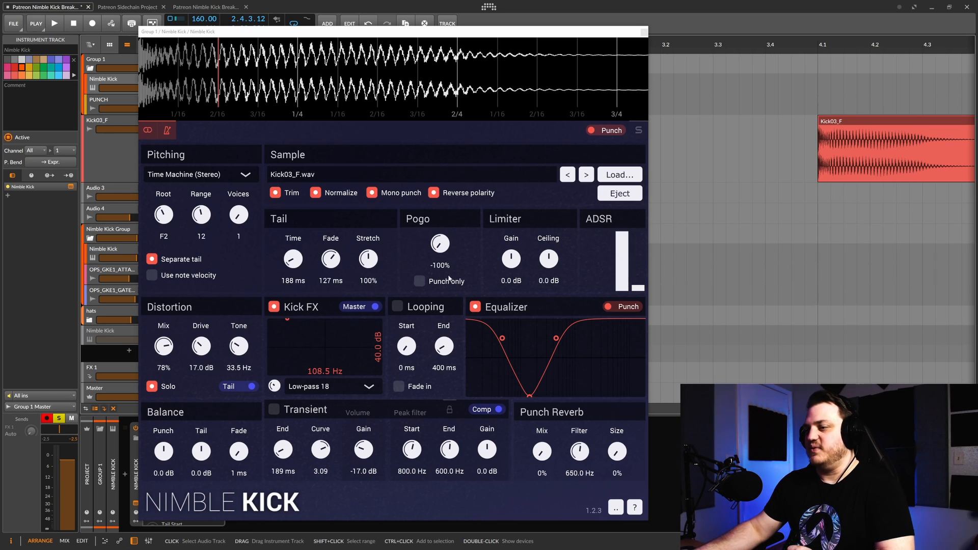
- Preview the Transient section's volume envelope on the punch and enable Transient while auditioning the kick
click(273, 411)
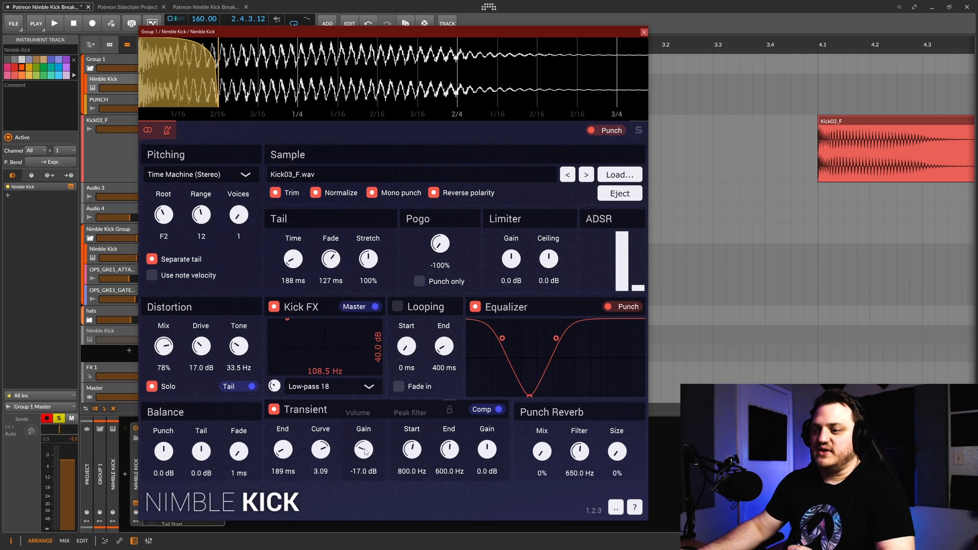
drag(326, 453, 331, 453)
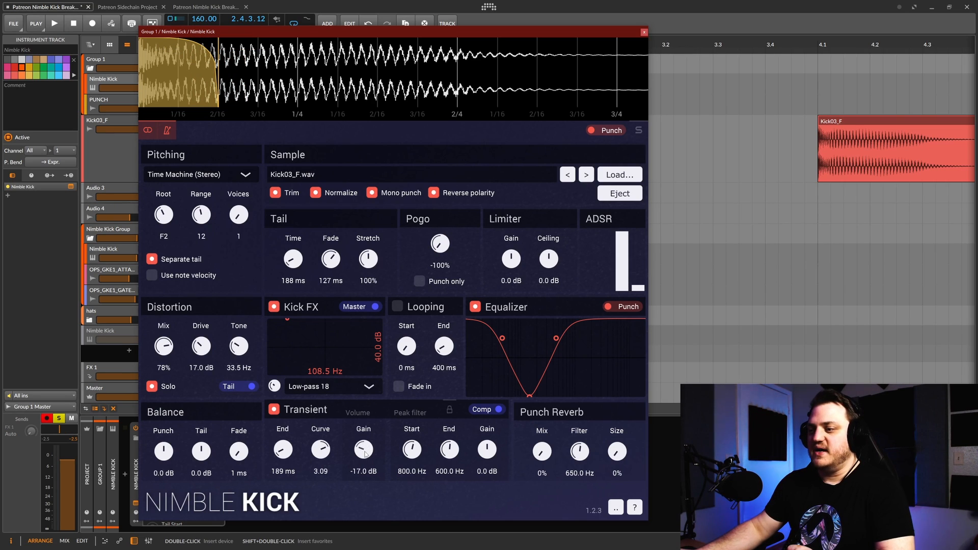
click(274, 409)
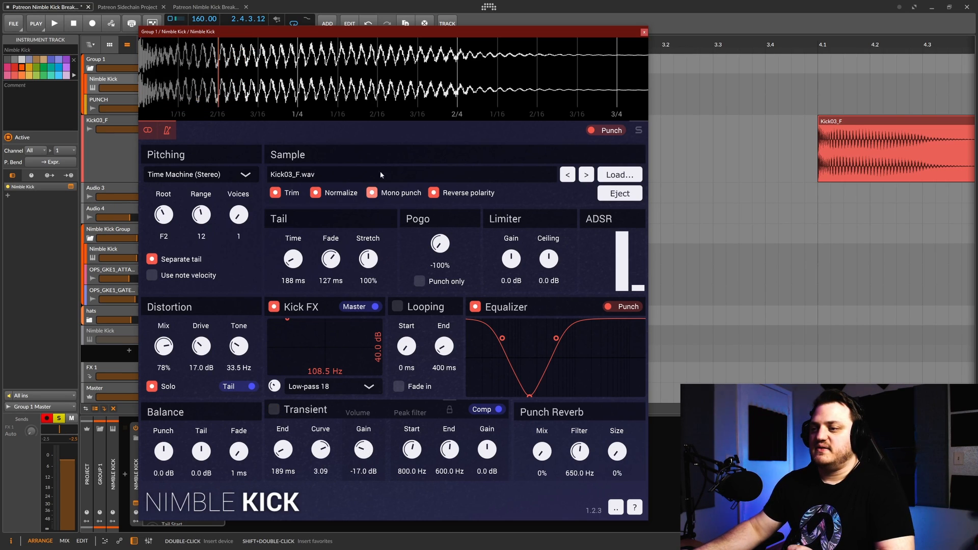
click(55, 23)
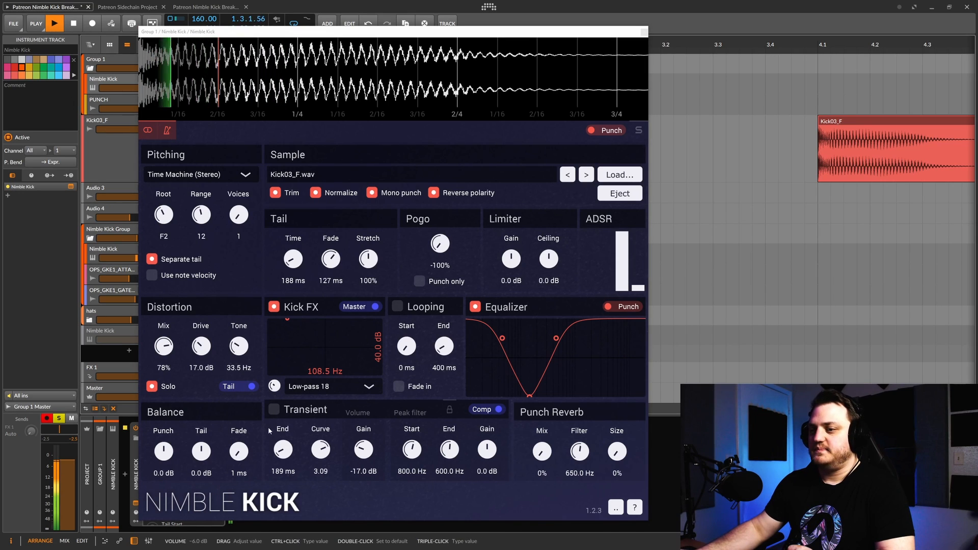
click(274, 410)
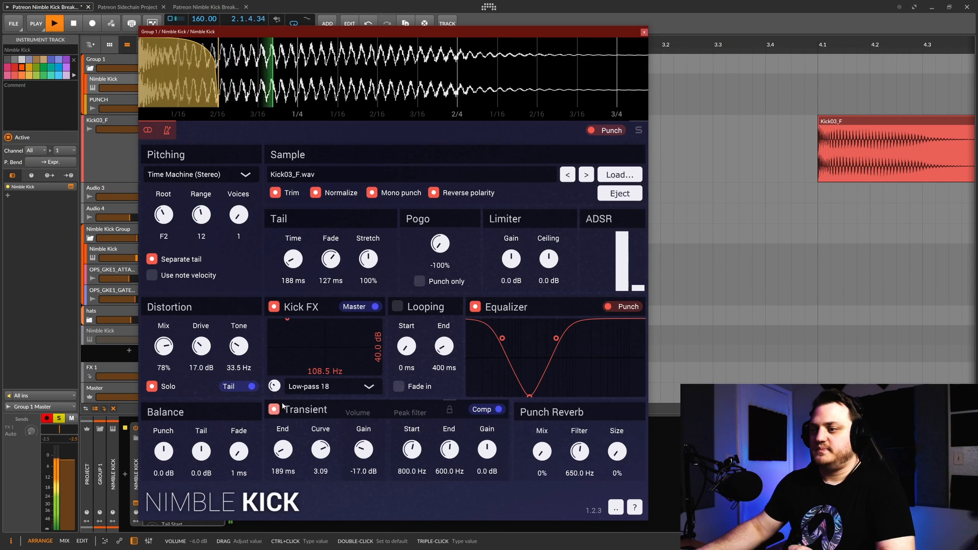
click(73, 23)
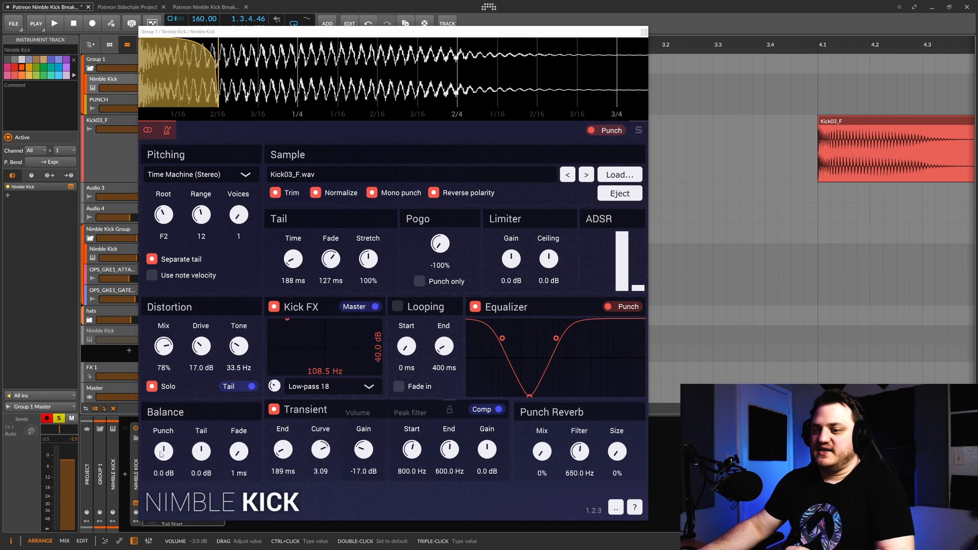
- Lower the Punch balance to -31.8 dB and audition the kick with its punch reduced
drag(168, 453, 168, 520)
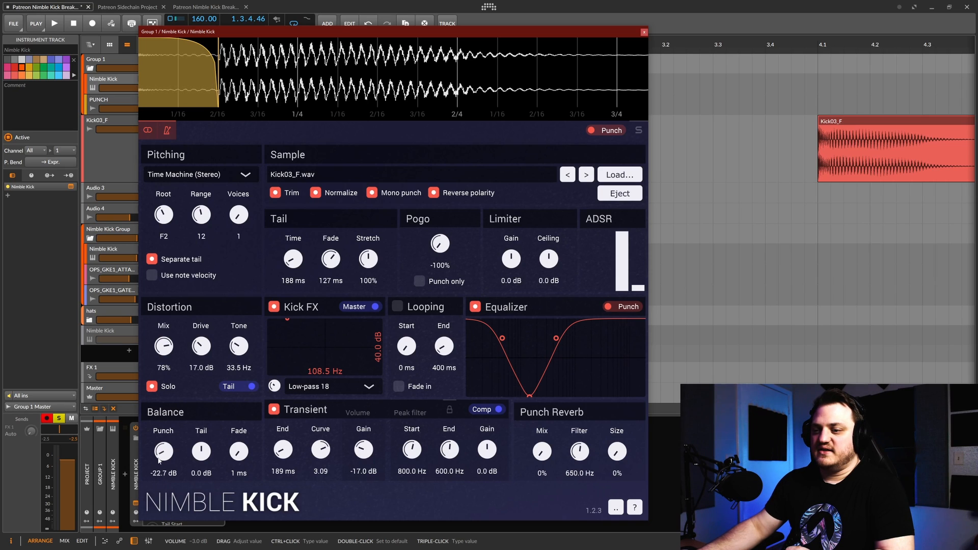
drag(164, 454, 166, 462)
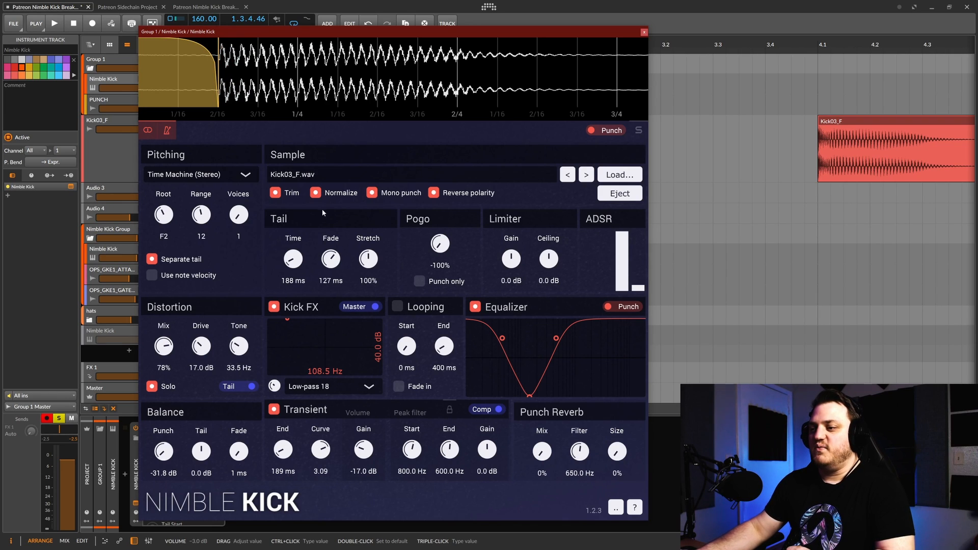
drag(314, 34, 334, 39)
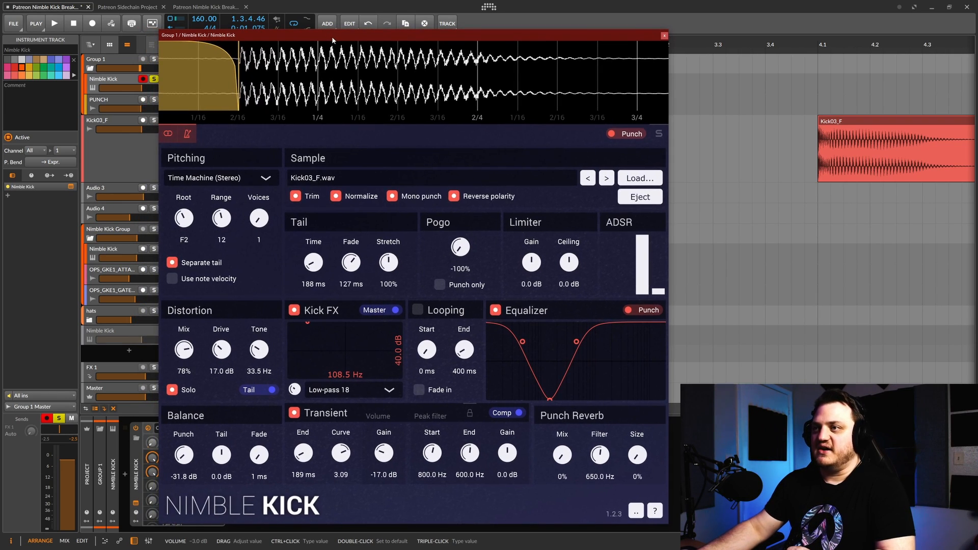
click(54, 23)
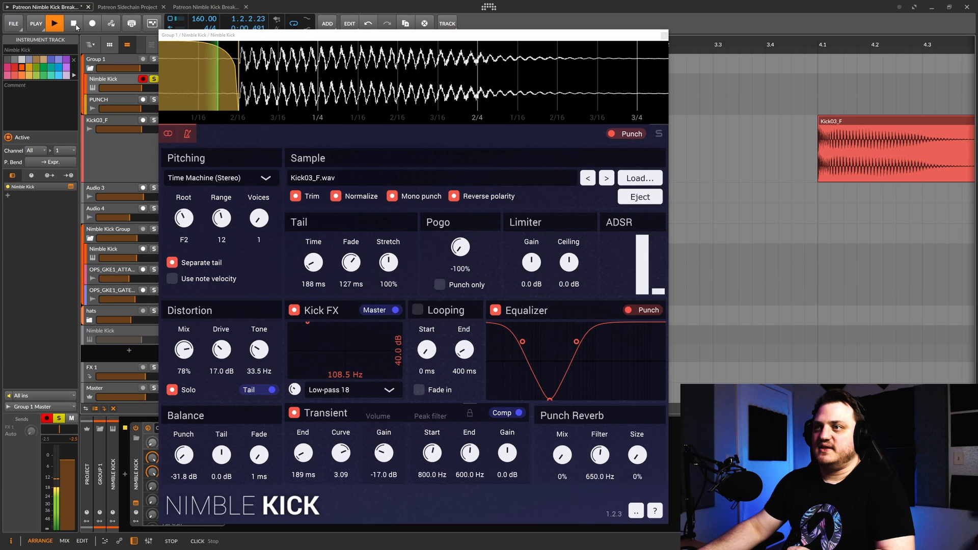
click(75, 24)
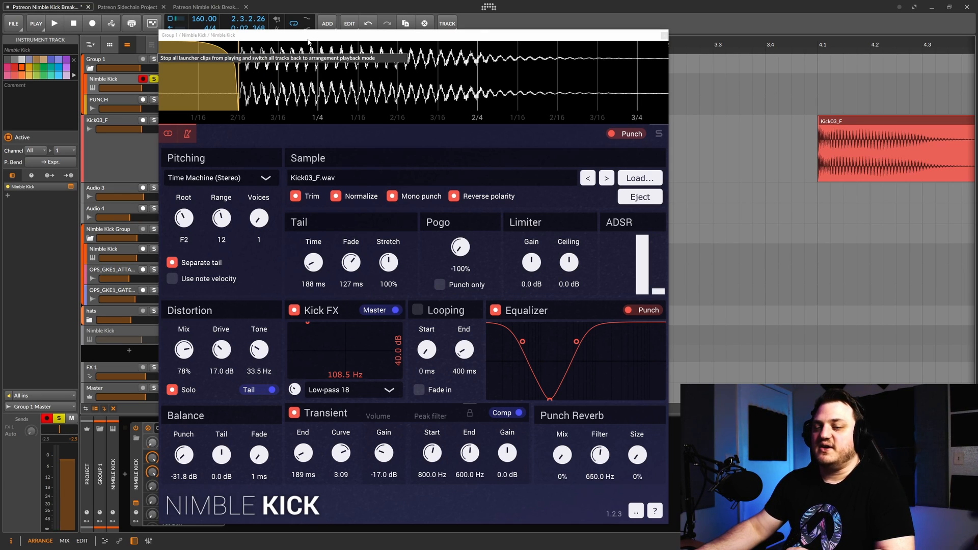
- Move the Nimble Kick window clear of the arrangement, unmute the PUNCH track, and solo both Group 1 and PUNCH
drag(309, 41, 593, 37)
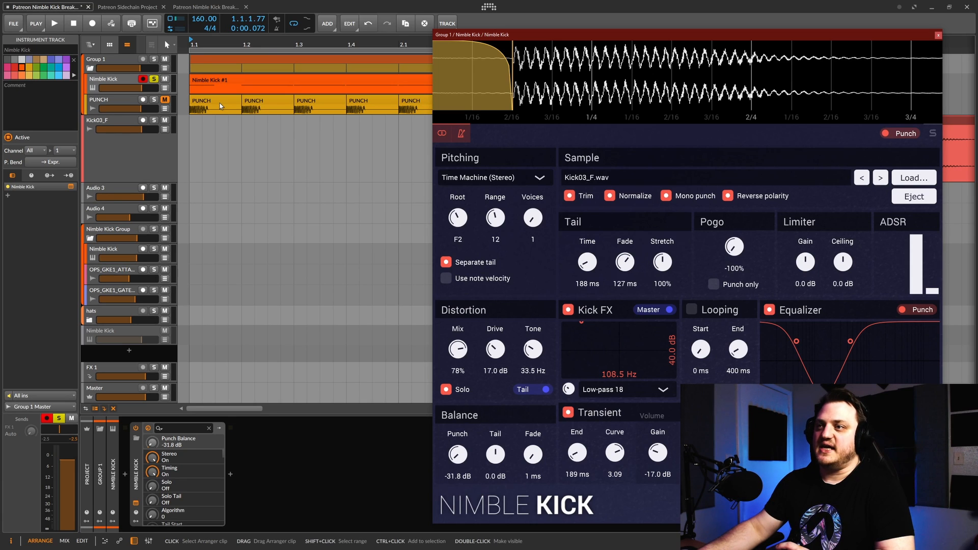
click(111, 101)
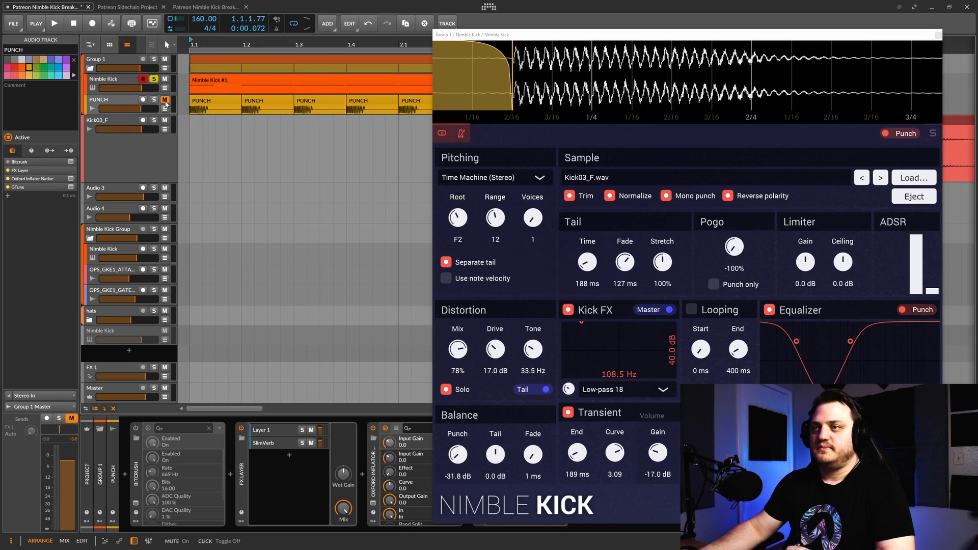
click(155, 60)
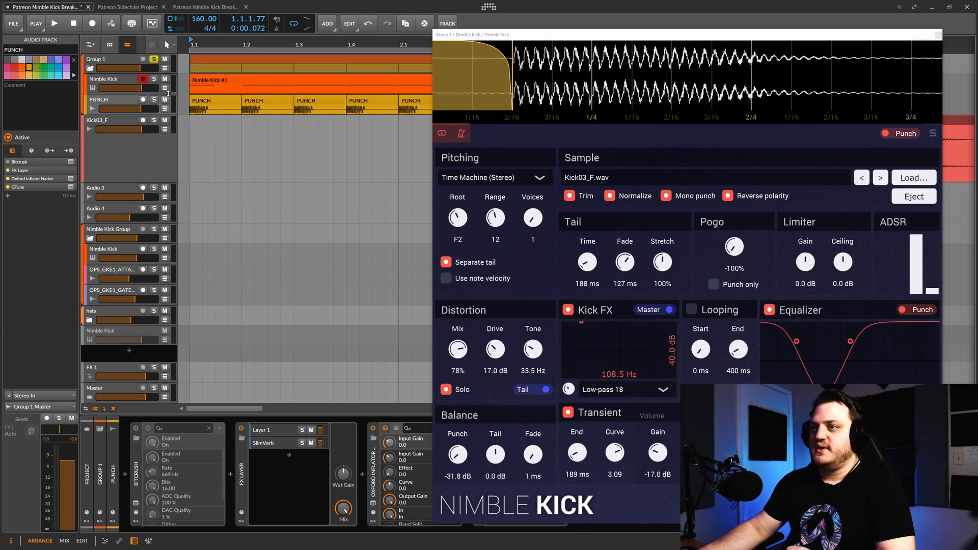
click(154, 99)
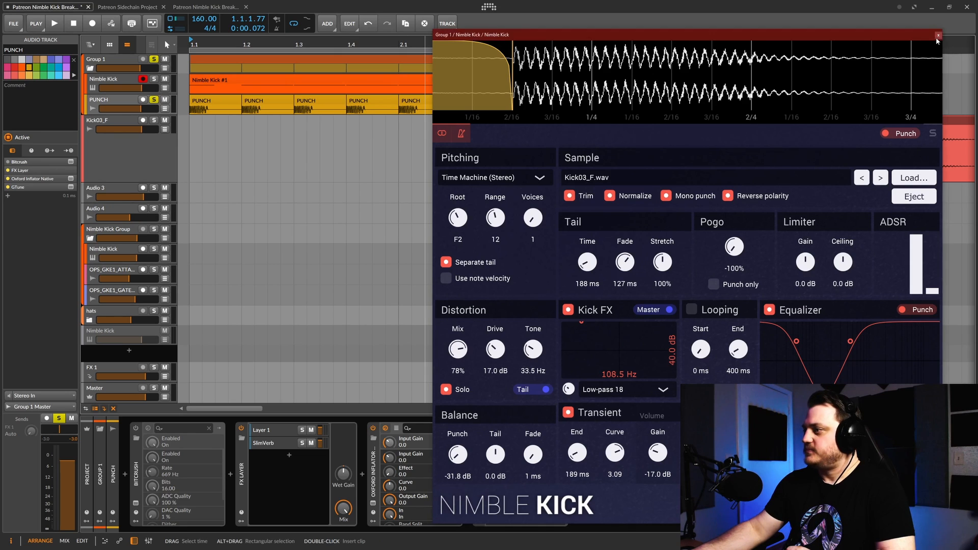
- Close the Nimble Kick window and audition the soloed PUNCH track on its own
click(938, 36)
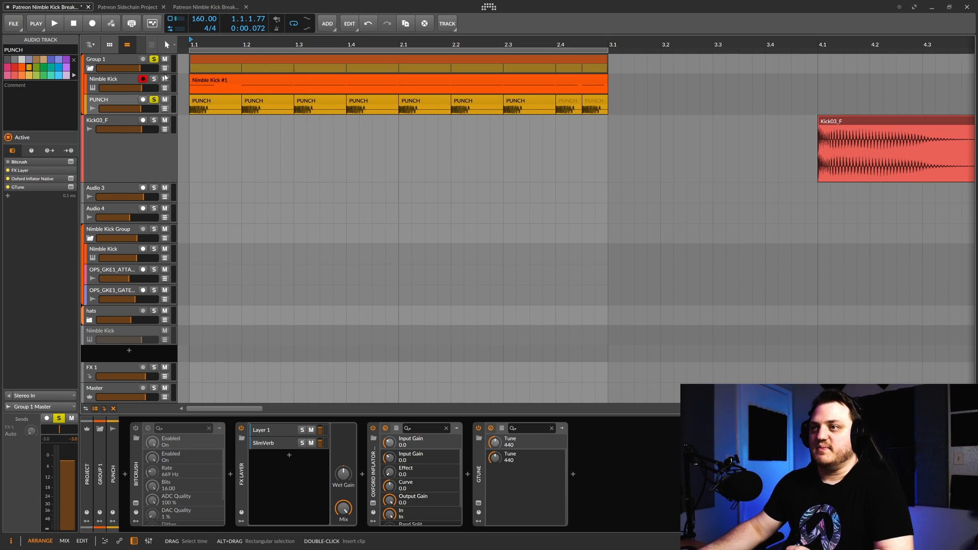
click(55, 23)
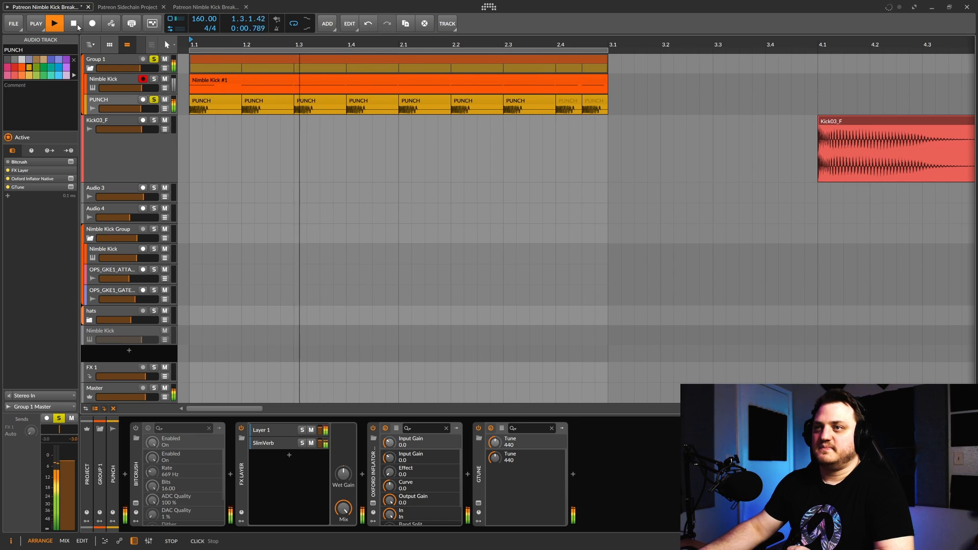
click(75, 25)
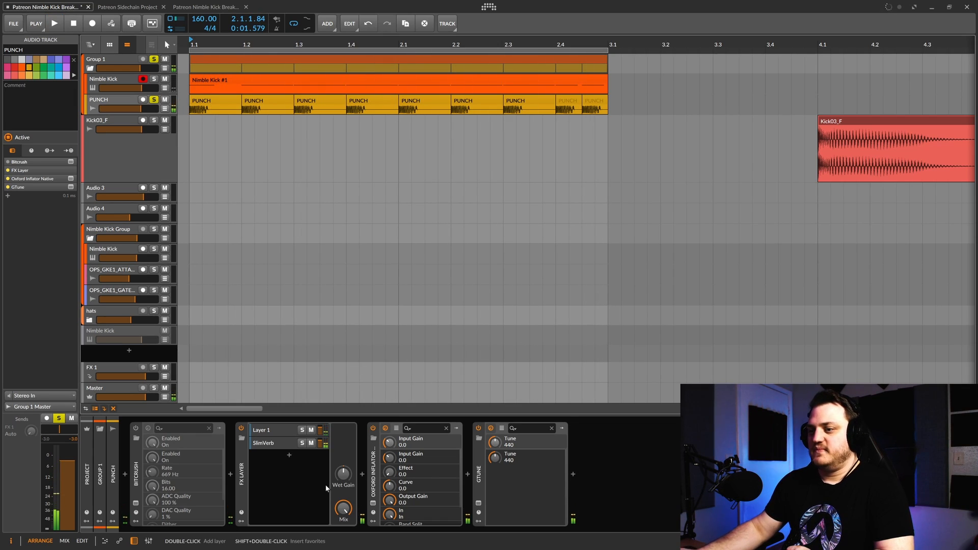
- Show the SlimVerb layer's devices in PUNCH's FX Layer and audition the punch with that layer muted and unmuted
click(273, 443)
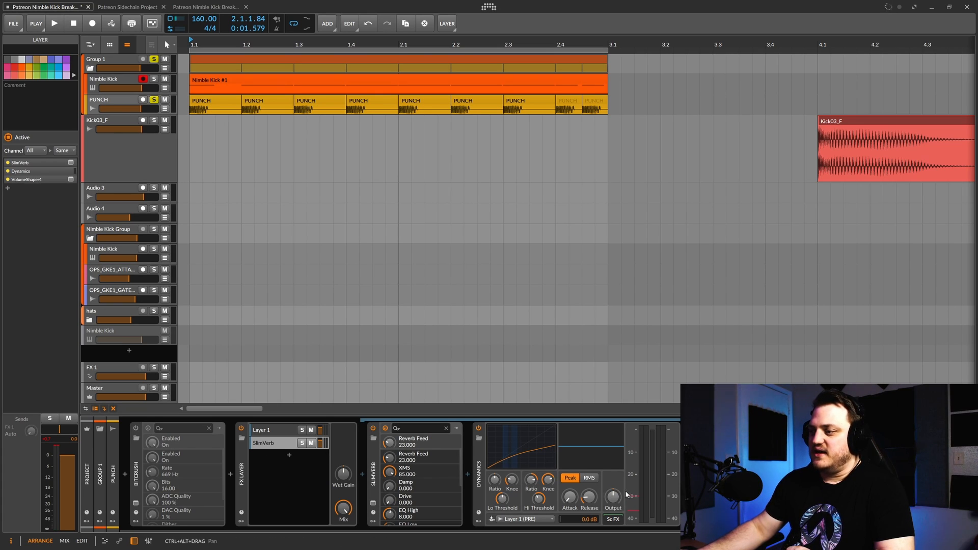
click(57, 23)
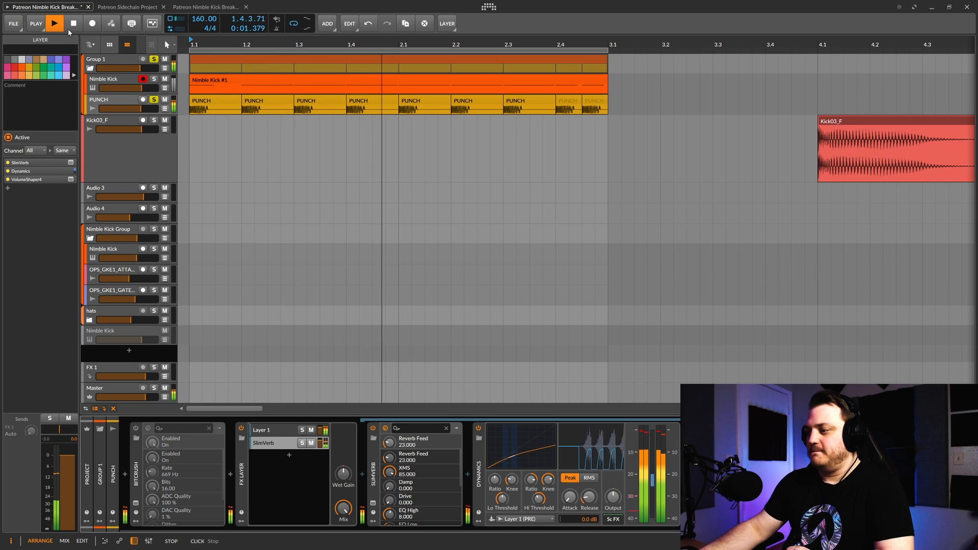
click(311, 443)
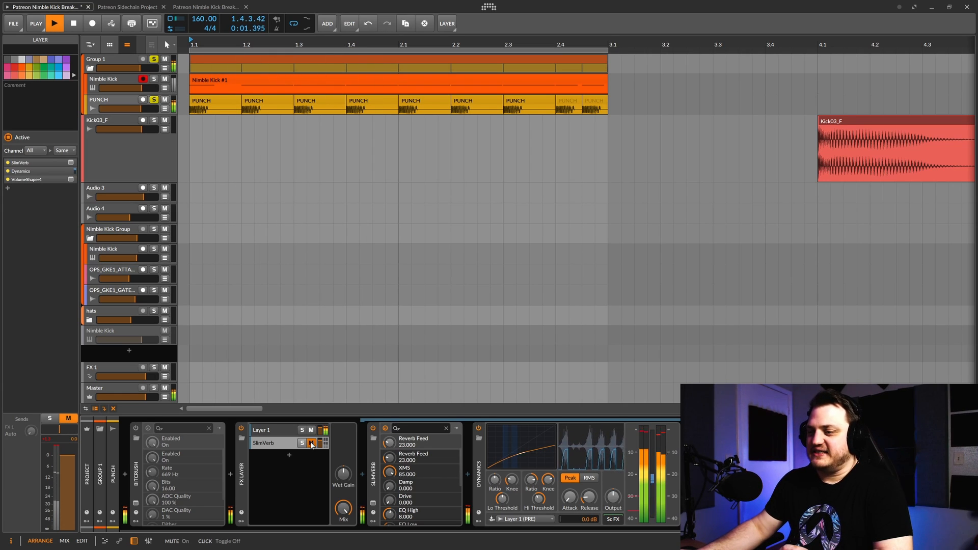
click(311, 443)
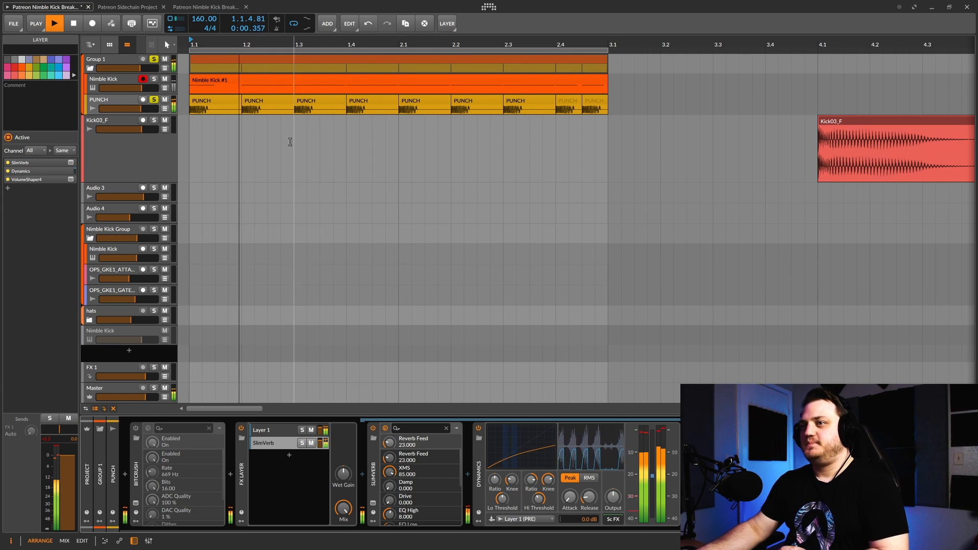
click(73, 24)
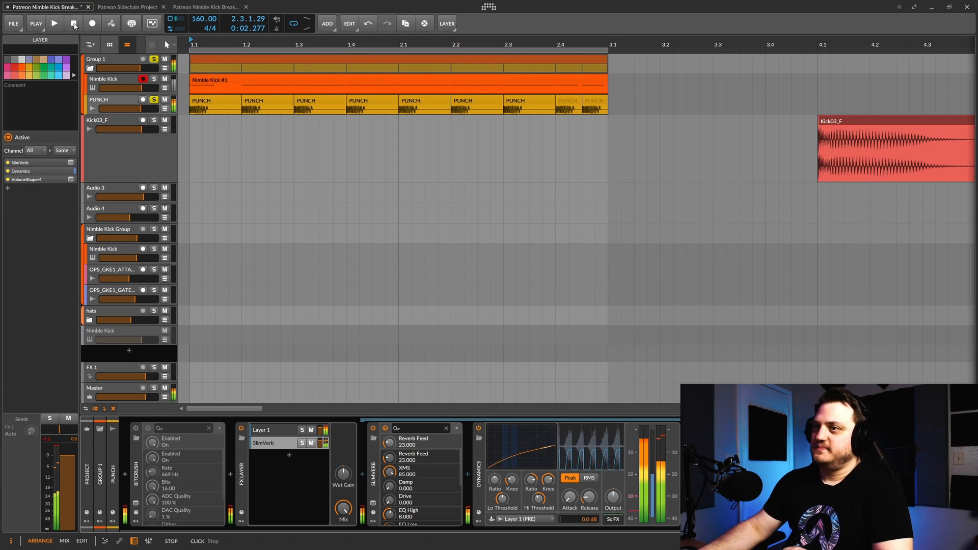
- Unsolo the PUNCH track and audition the whole Group 1 with kick and punch together
click(156, 101)
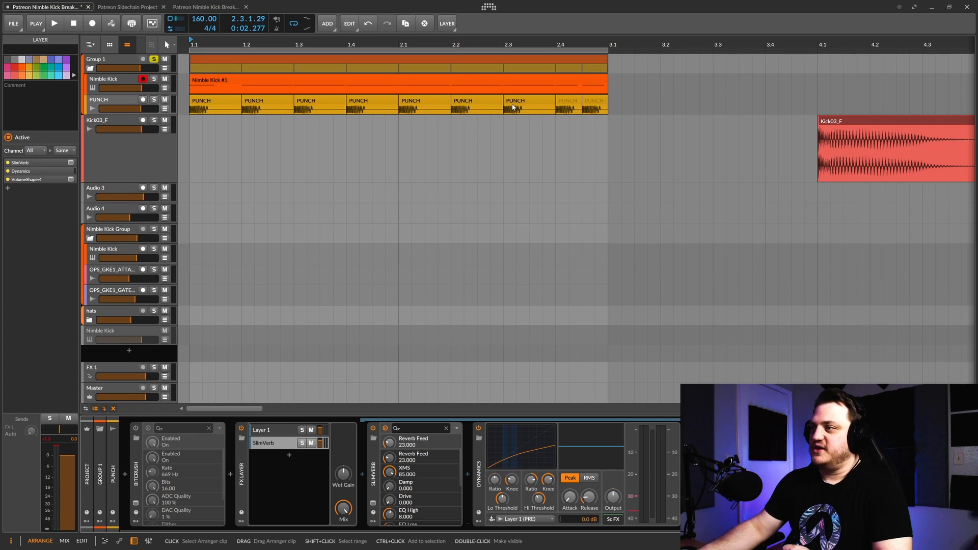
click(111, 61)
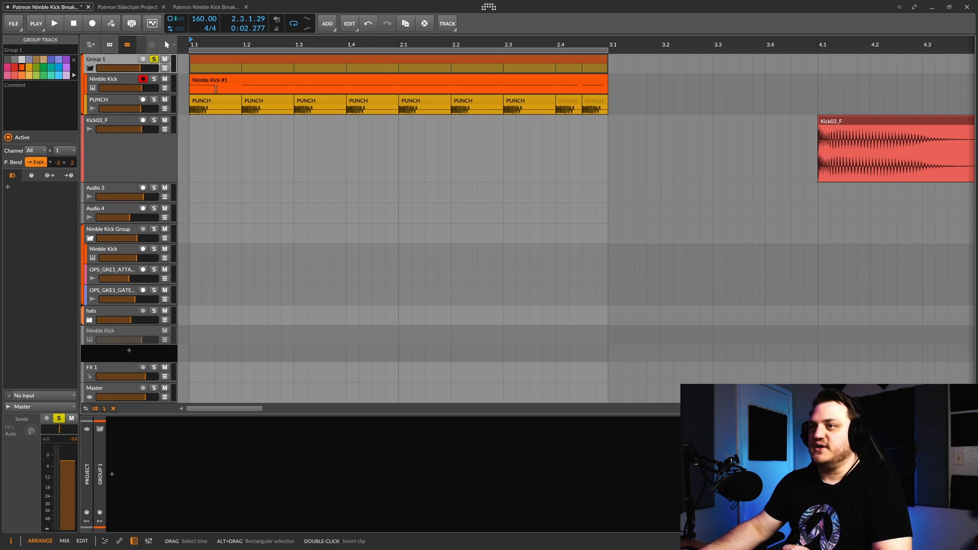
click(55, 24)
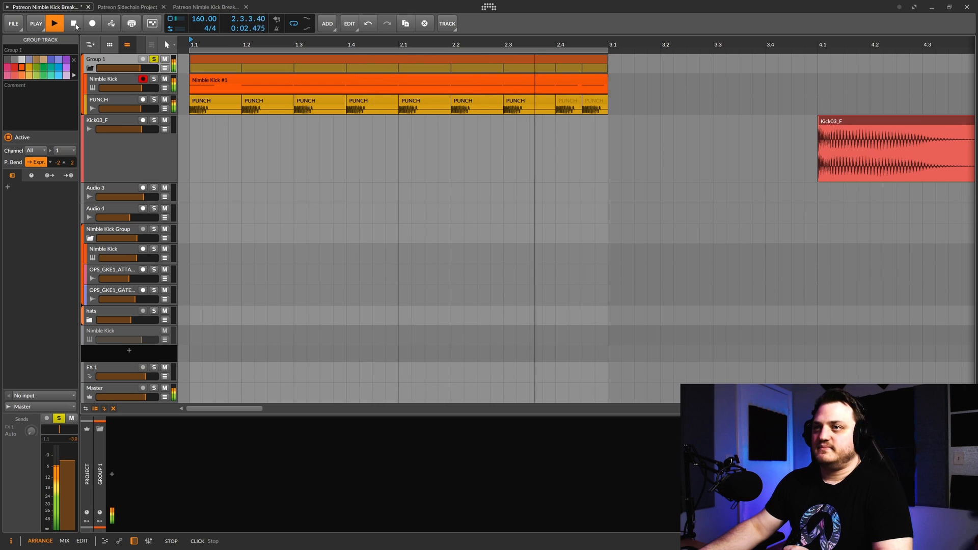
click(74, 24)
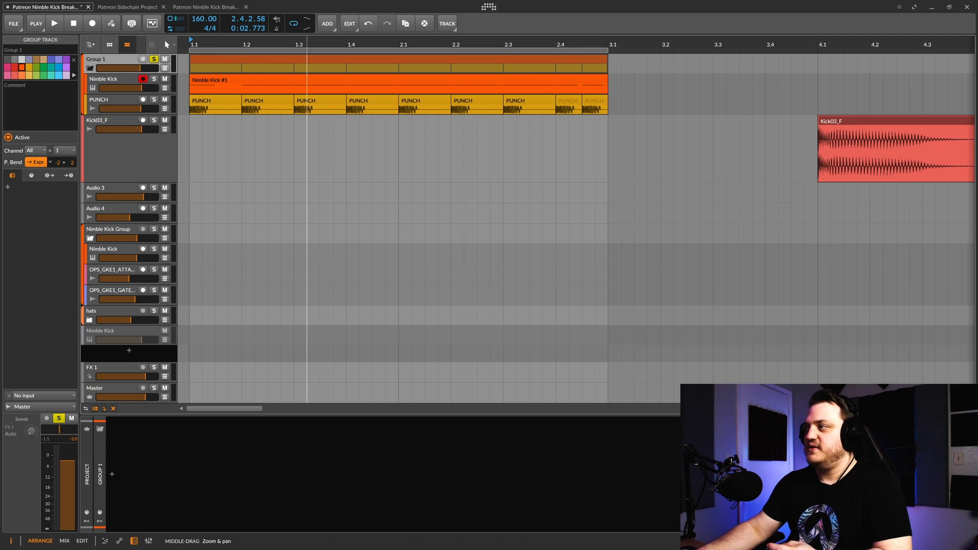
- Make the Audio 3 track taller and select its Group 1 Master-bounce-1 clip at bar 6
scroll(312, 127, down, 6)
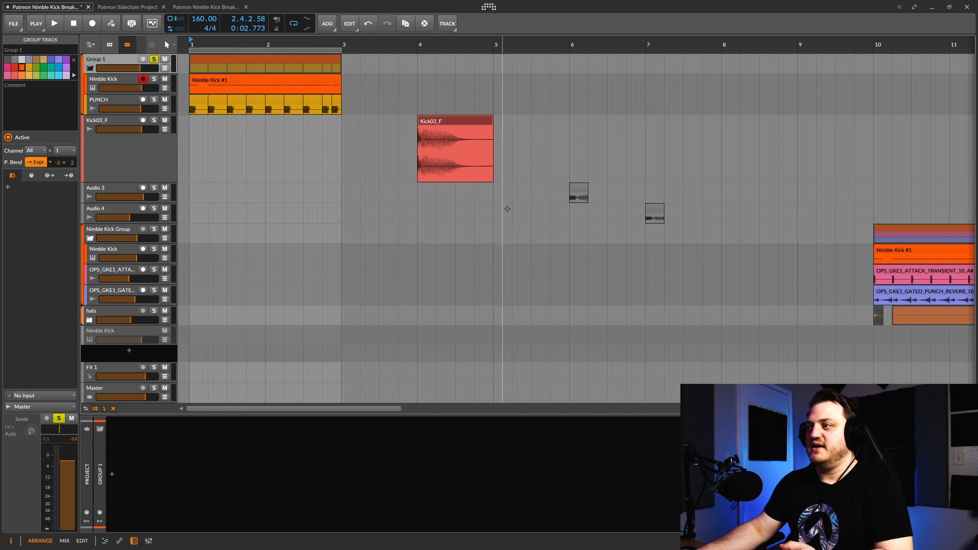
scroll(579, 185, up, 2)
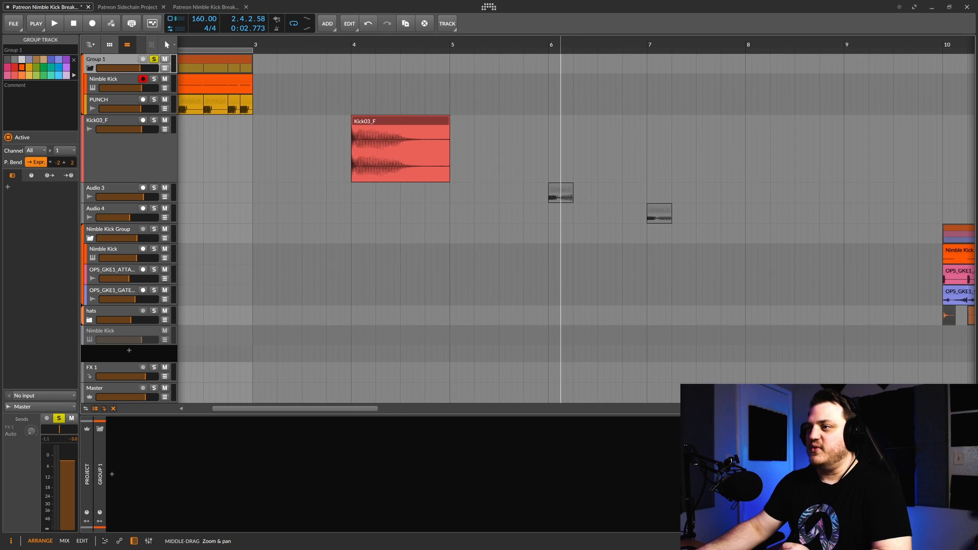
scroll(559, 168, up, 4)
scroll(473, 163, up, 4)
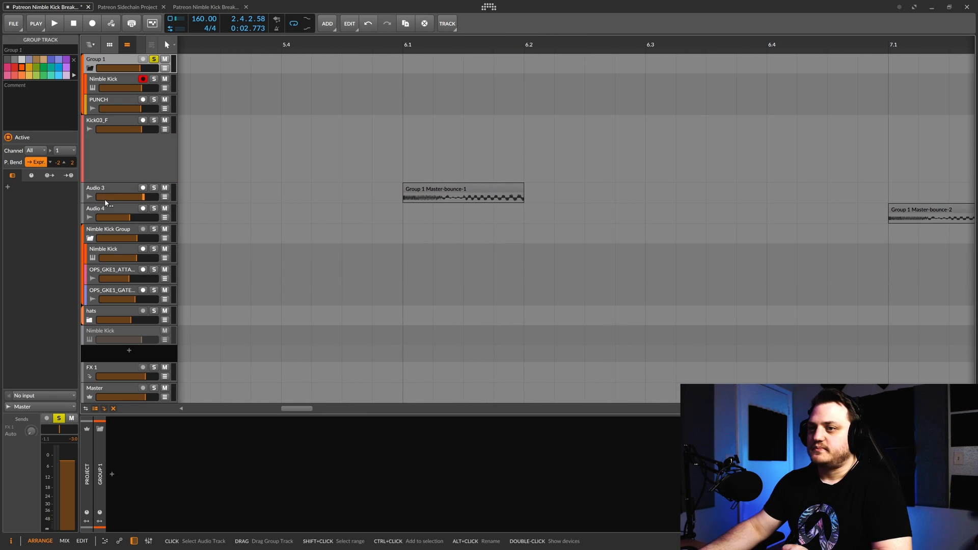
drag(105, 204, 105, 259)
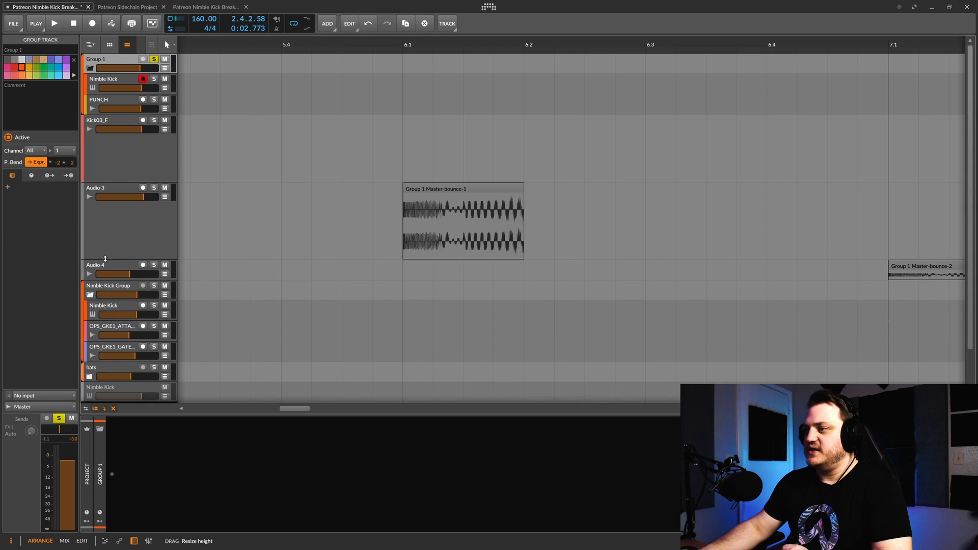
click(447, 189)
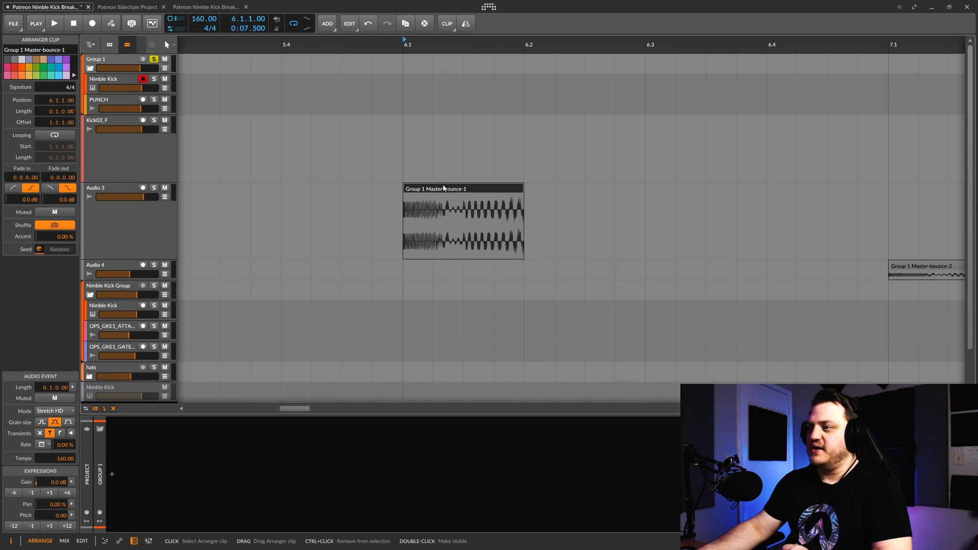
- Set the loop range over the Group 1 Master-bounce-1 clip, unsolo Group 1, and audition the bounce
click(528, 52)
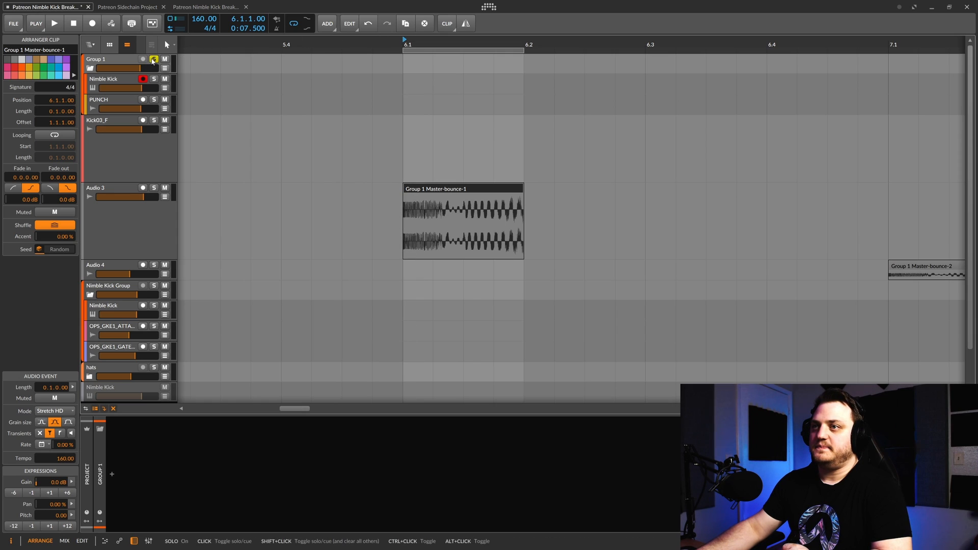
click(153, 60)
key(space)
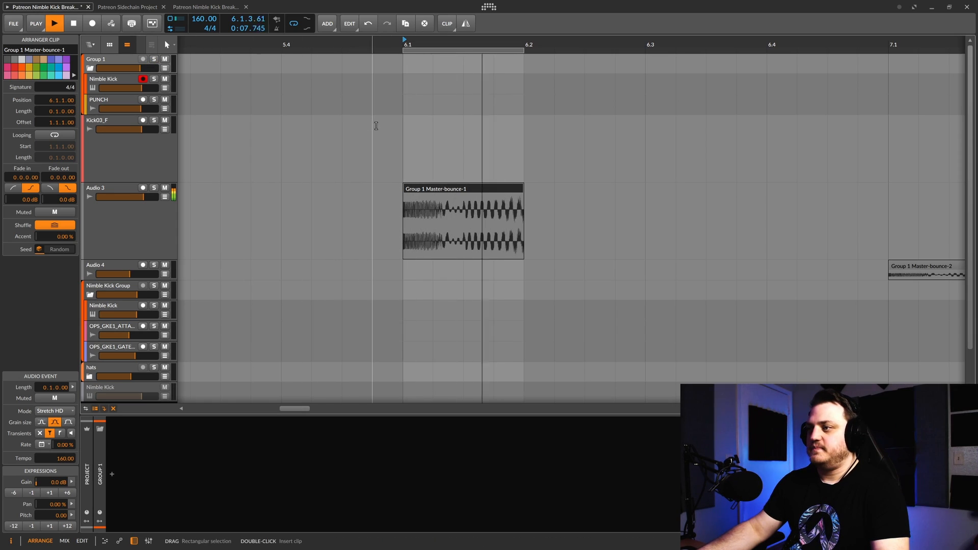
key(space)
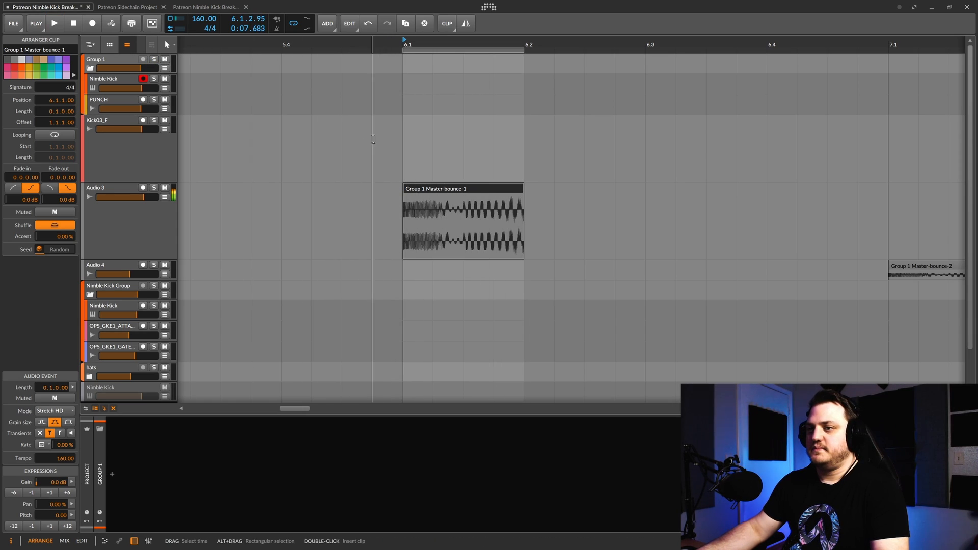
- Inspect the Pancz plug-in on Audio 3 while auditioning the bounced kick, and close its window
click(119, 189)
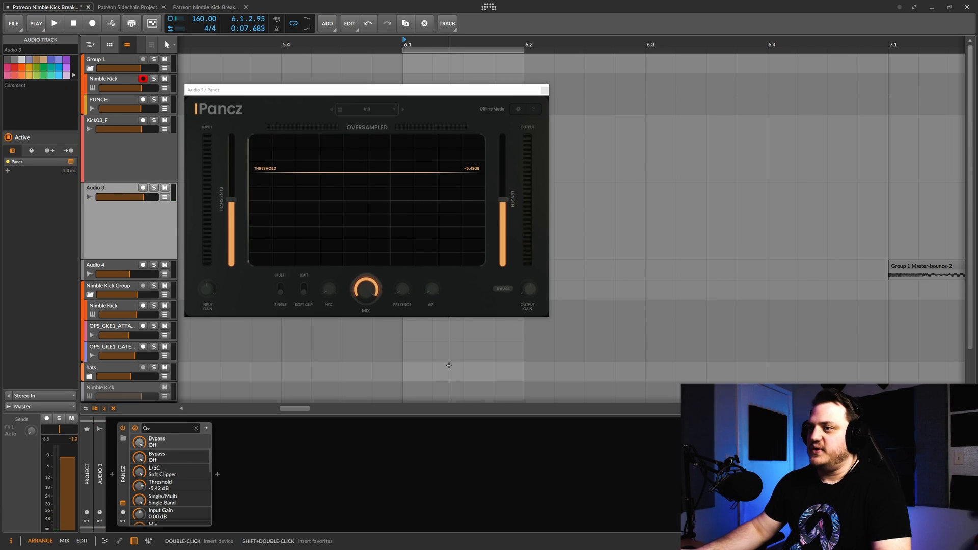
drag(369, 94, 314, 78)
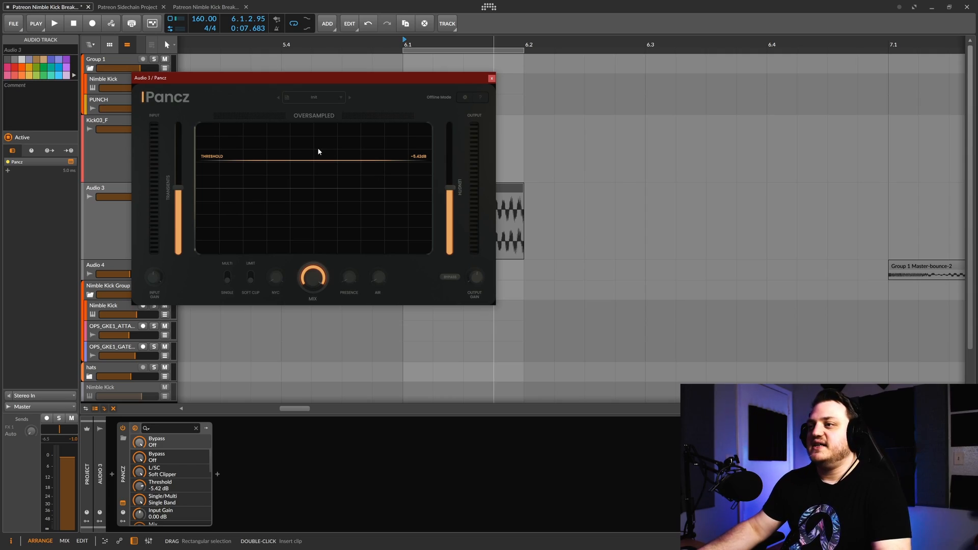
key(space)
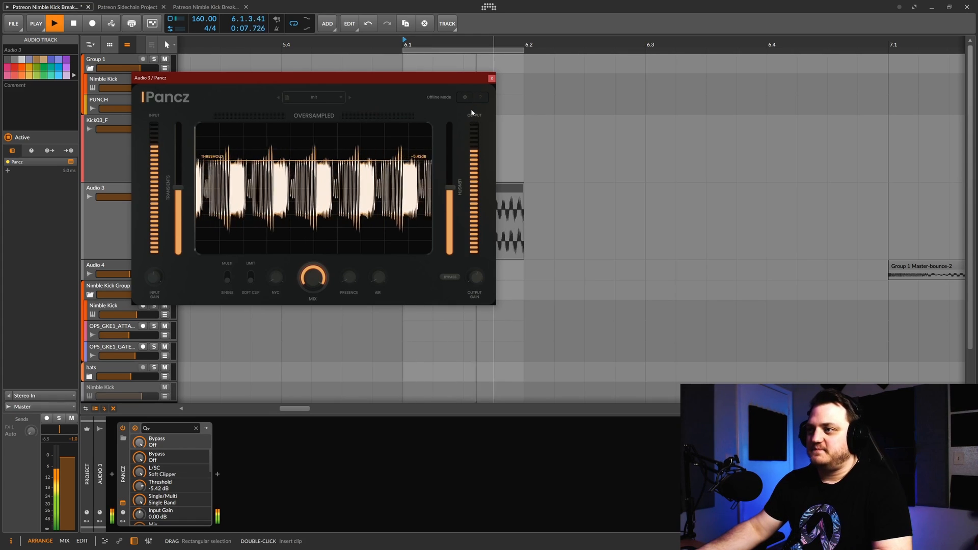
key(space)
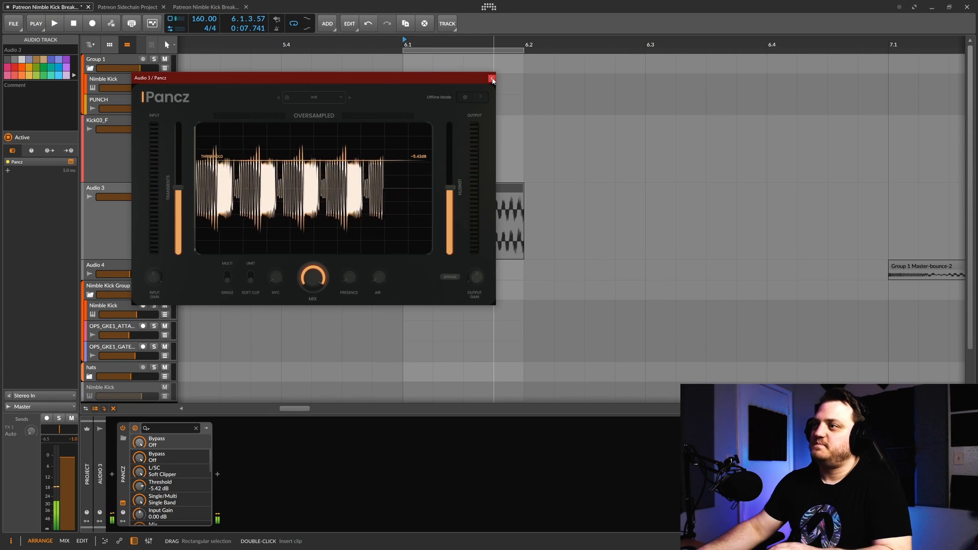
click(492, 79)
- Make the Audio 4 track taller and select its Group 1 Master-bounce-2 clip at bar 7
drag(567, 161, 257, 140)
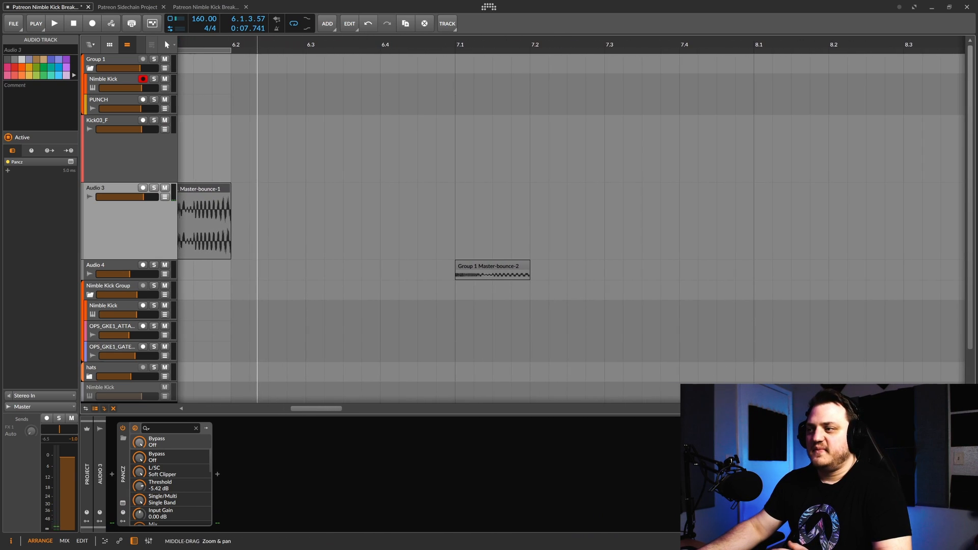
drag(492, 207, 443, 243)
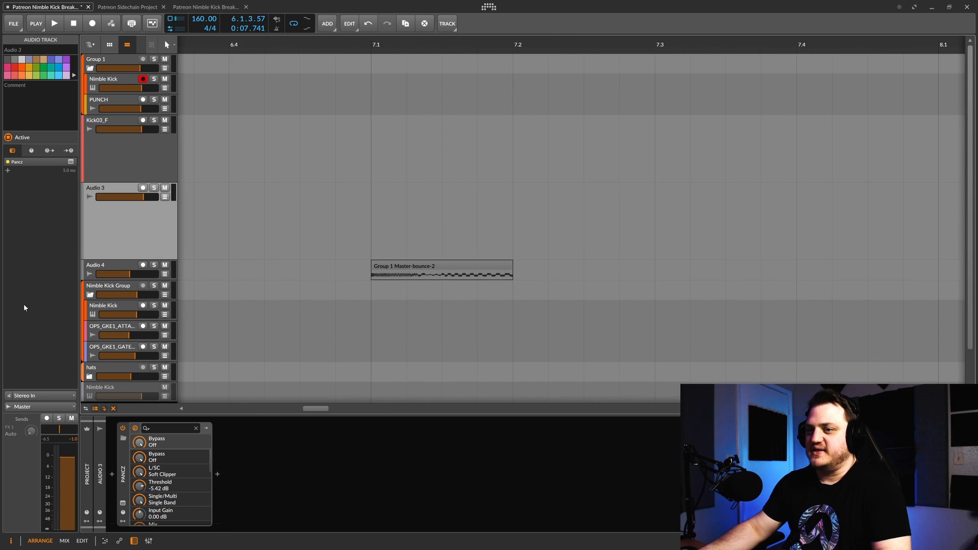
drag(102, 280, 102, 328)
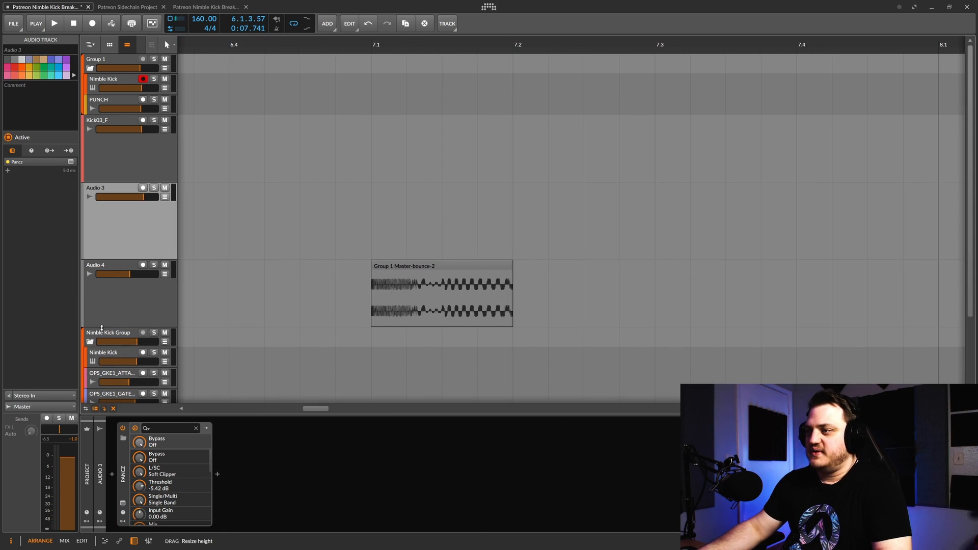
click(393, 270)
- Set the loop range and play position to the Group 1 Master-bounce-2 clip and audition it
click(372, 43)
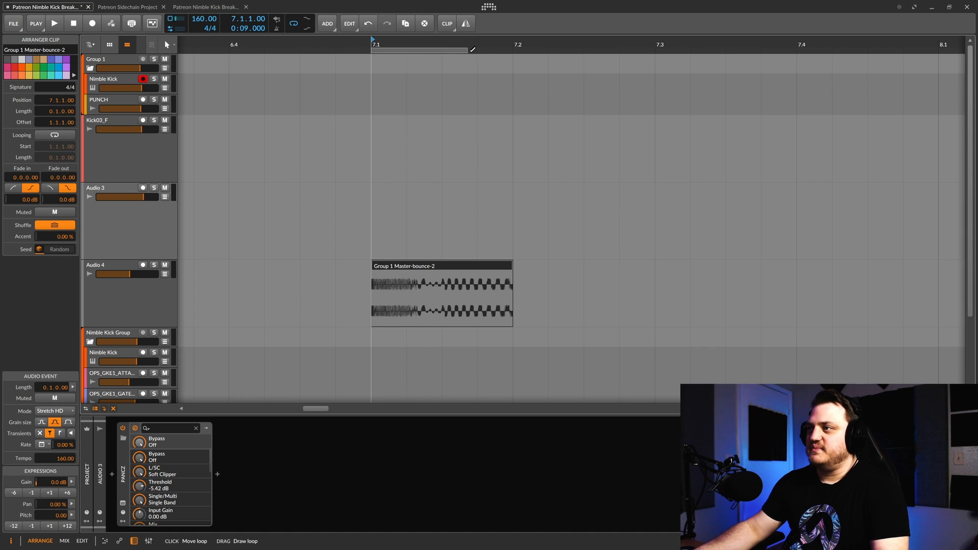
drag(514, 50, 514, 50)
click(381, 44)
click(374, 44)
click(268, 236)
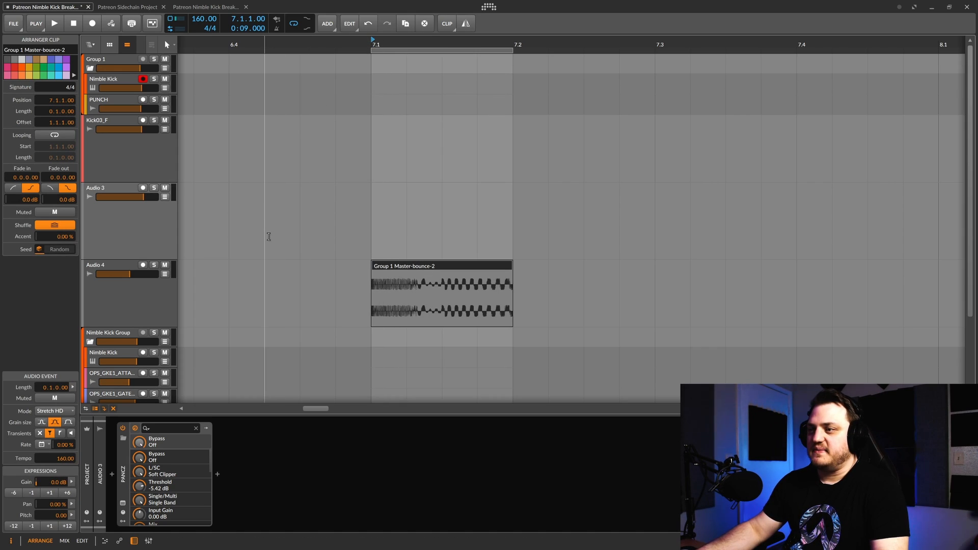
key(space)
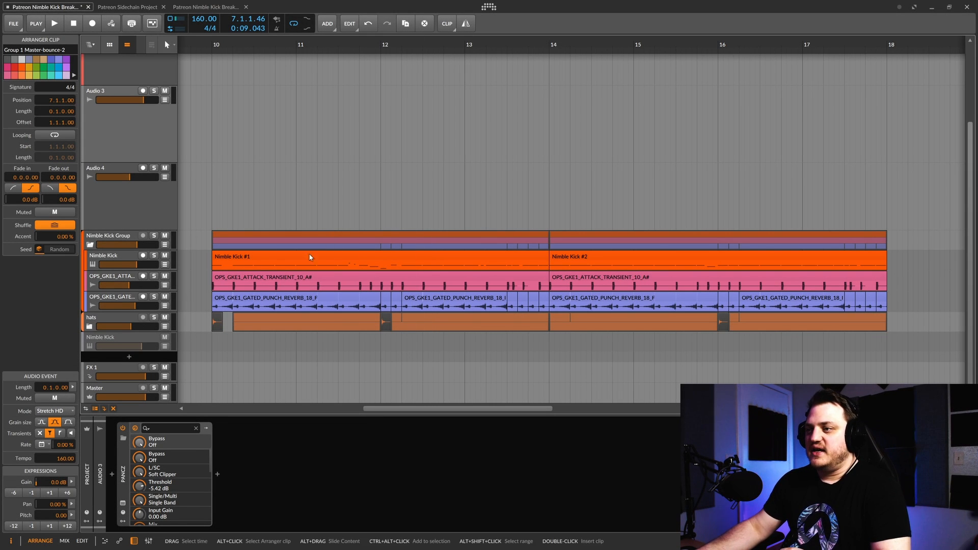
- Make the Nimble Kick track in Nimble Kick Group taller and view the note pattern of its Nimble Kick #1 clip
drag(99, 269, 98, 288)
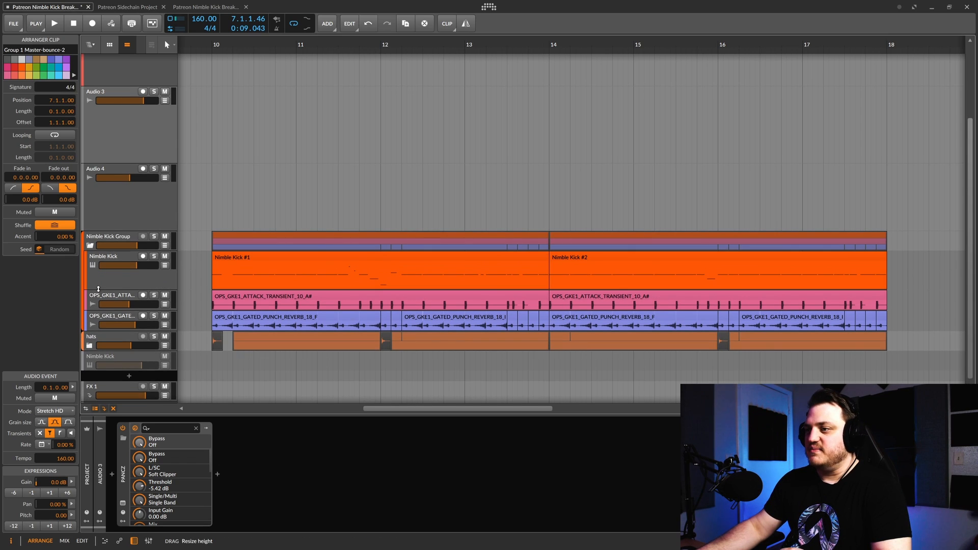
double_click(354, 255)
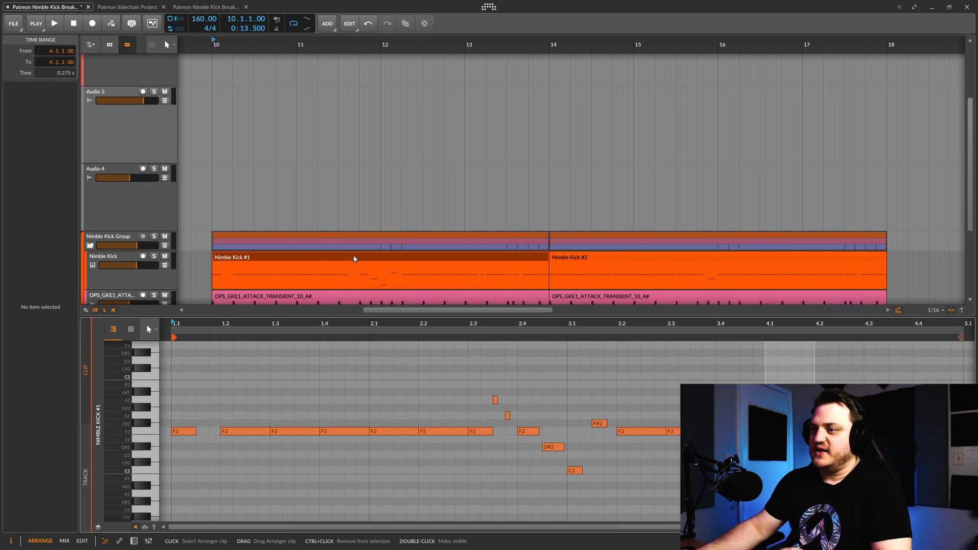
scroll(400, 360, right, 2)
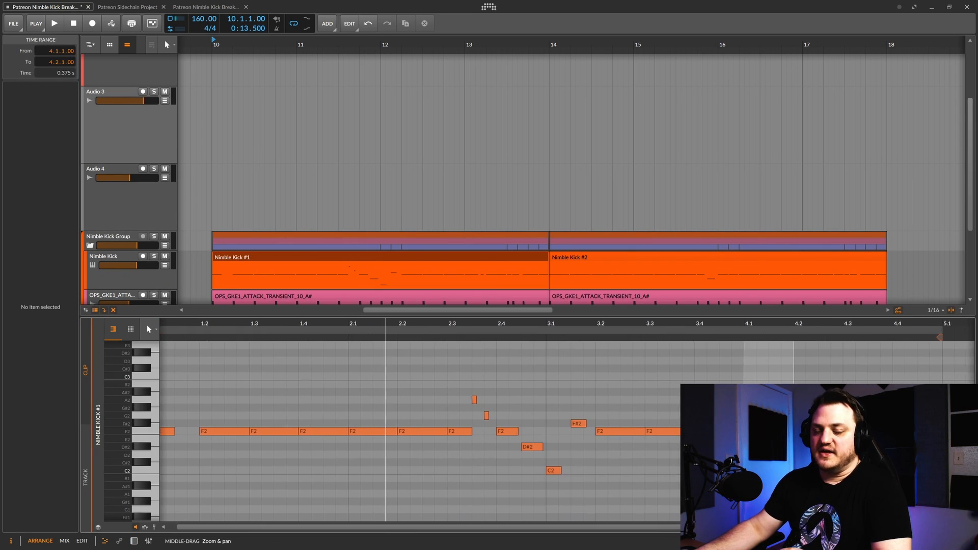
scroll(377, 362, down, 3)
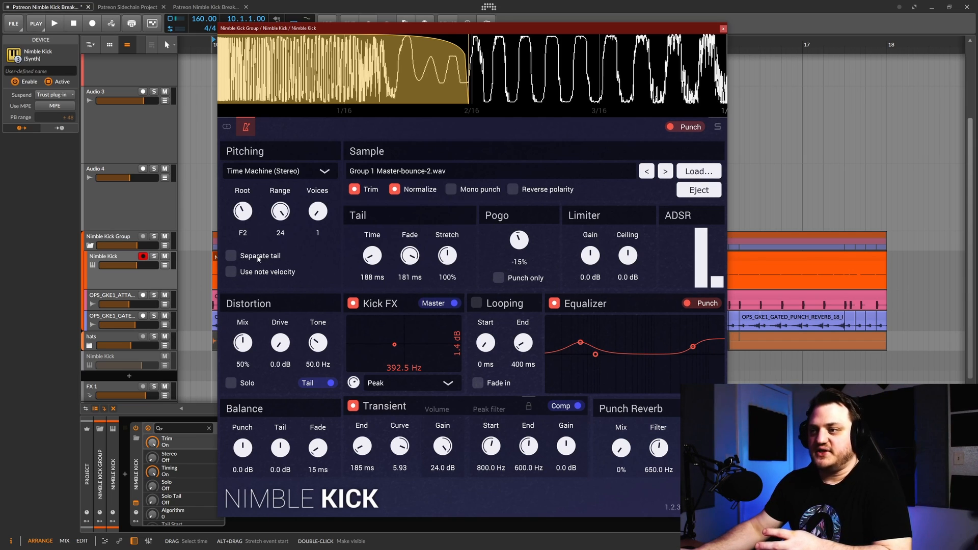
- Enable Separate tail in the Nimble Kick instance of Nimble Kick Group, with Group 1 Master-bounce-2.wav loaded
click(232, 256)
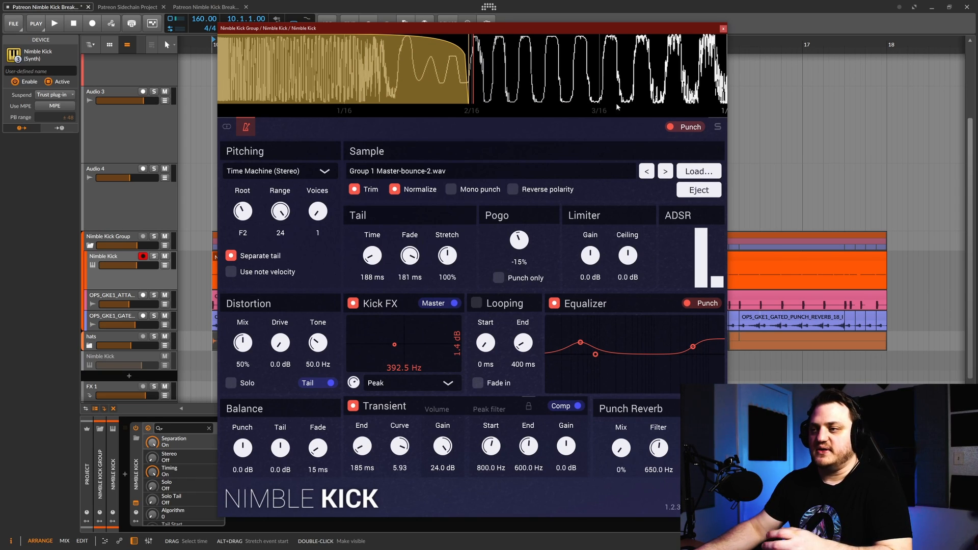
- Disable Separate tail in Nimble Kick and switch the Equalizer to its Tail curve and back to Punch
click(231, 256)
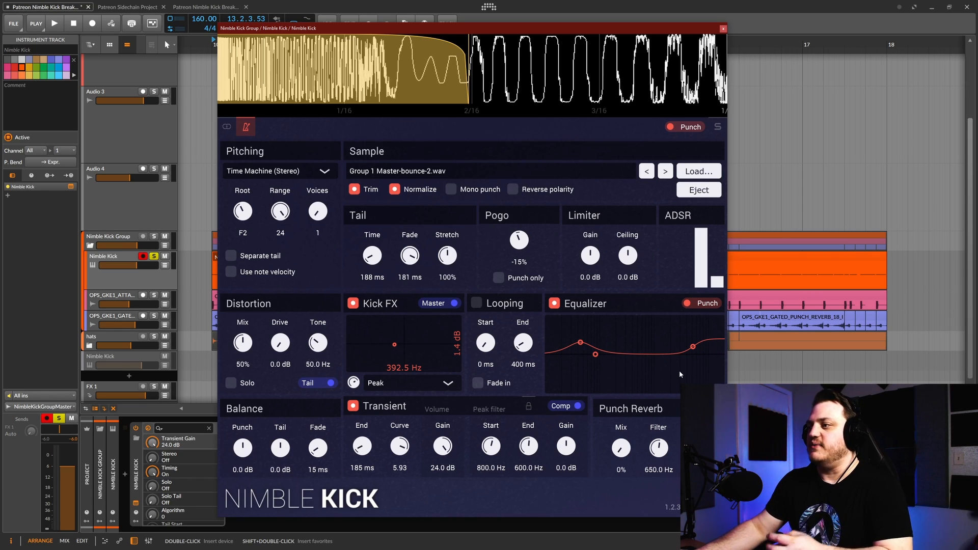
click(706, 303)
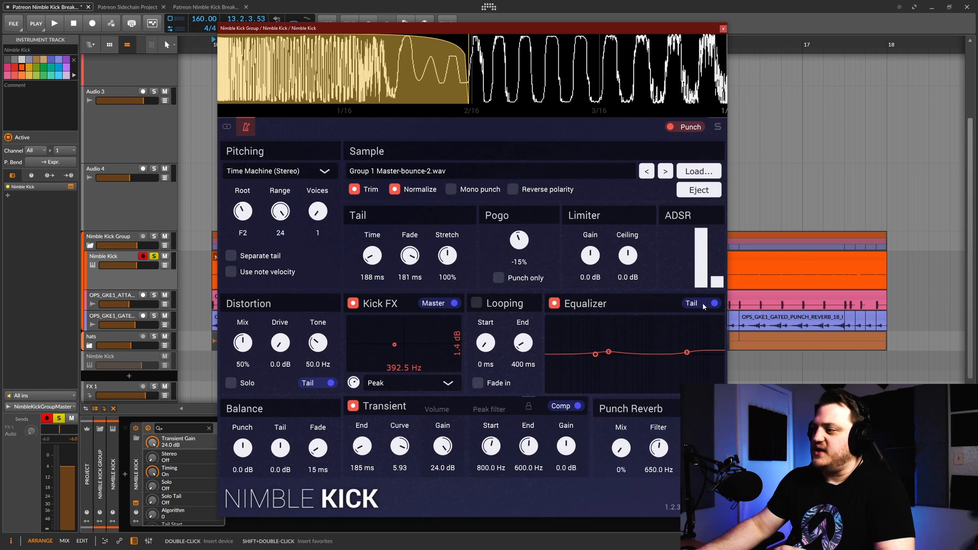
click(705, 305)
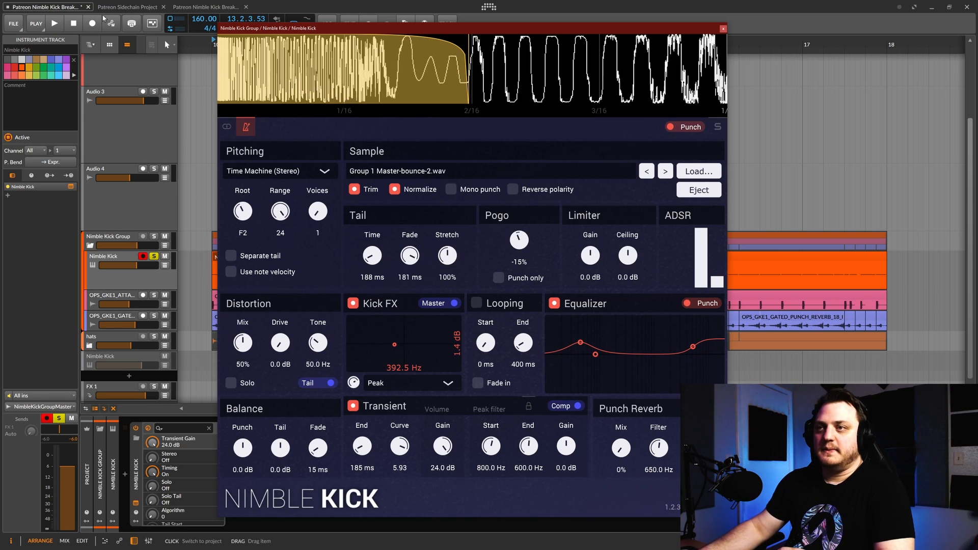
- Play the pattern while bypassing and re-enabling the Equalizer and Kick FX sections, and close the Nimble Kick window
key(space)
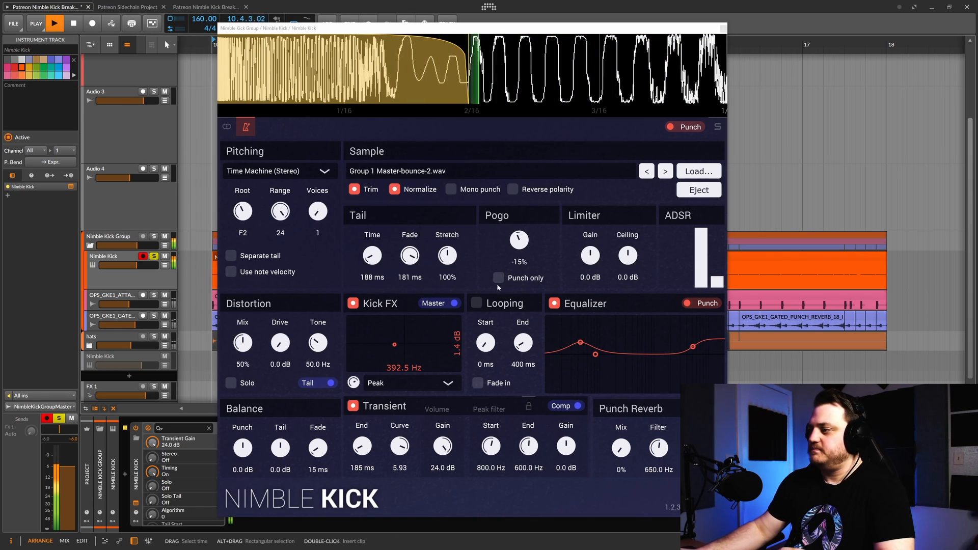
click(556, 306)
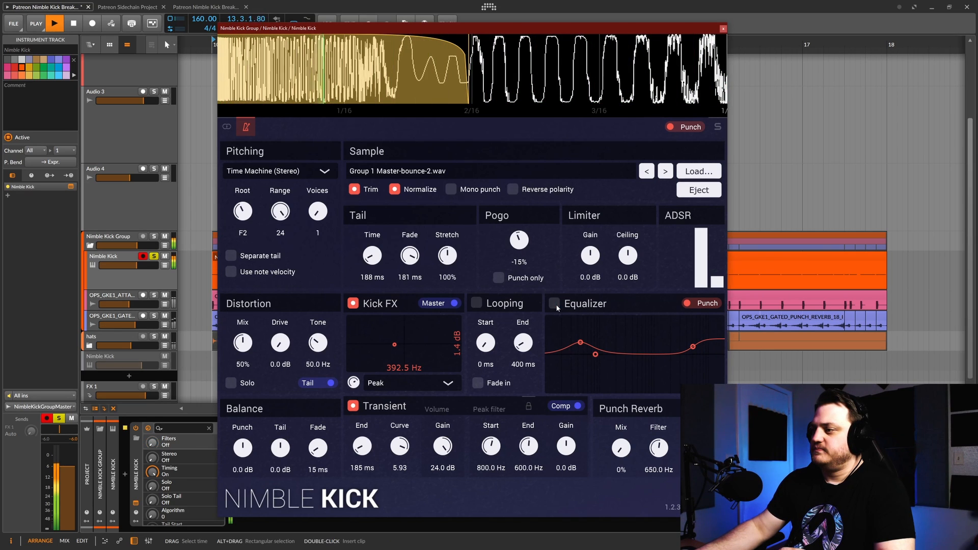
click(555, 304)
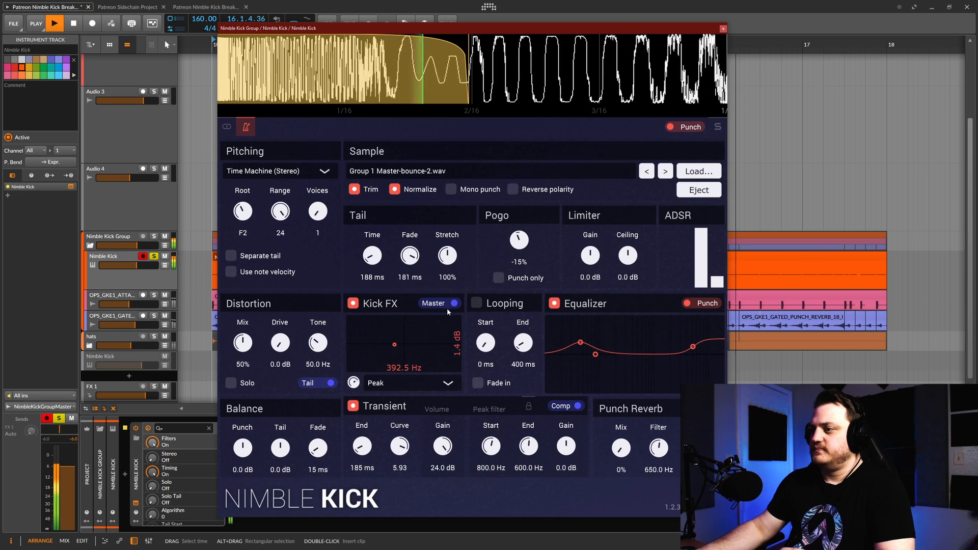
click(353, 304)
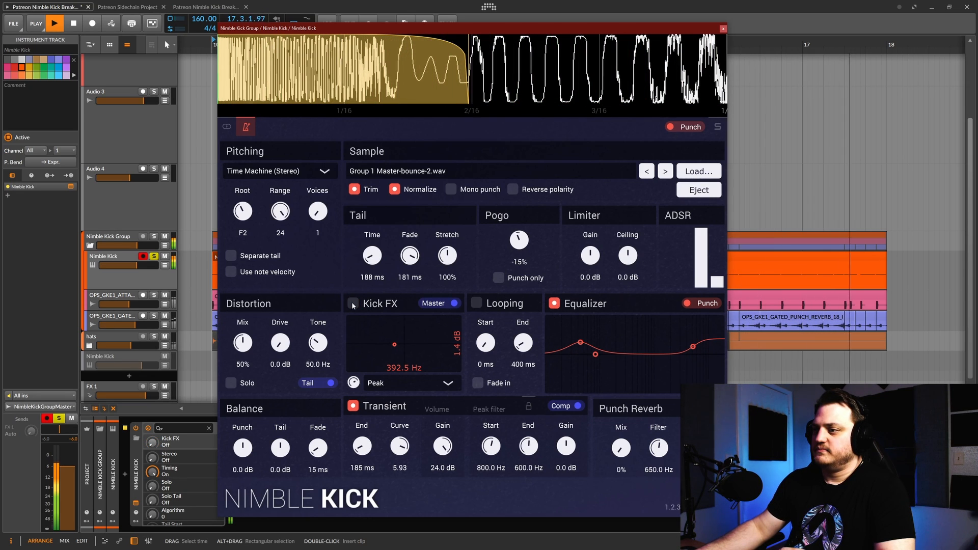
click(352, 304)
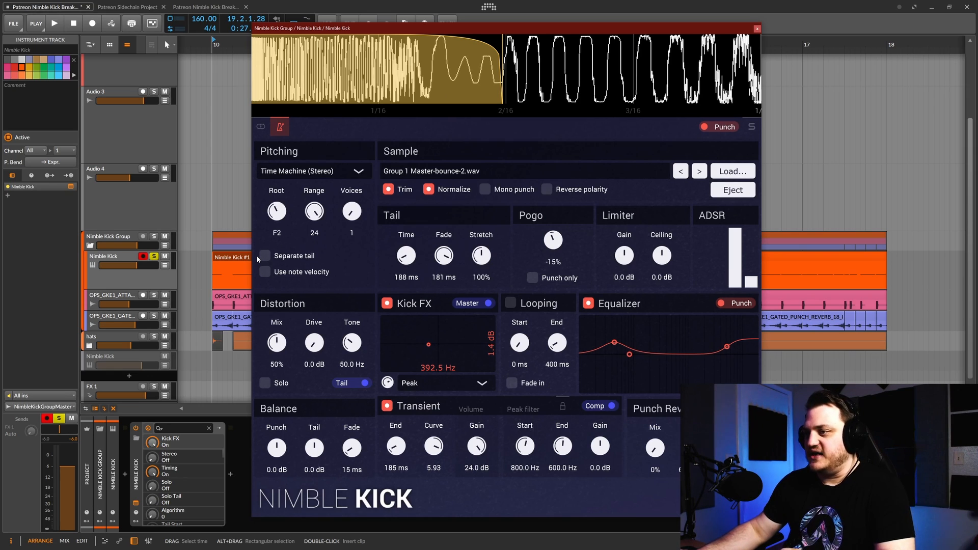
click(758, 28)
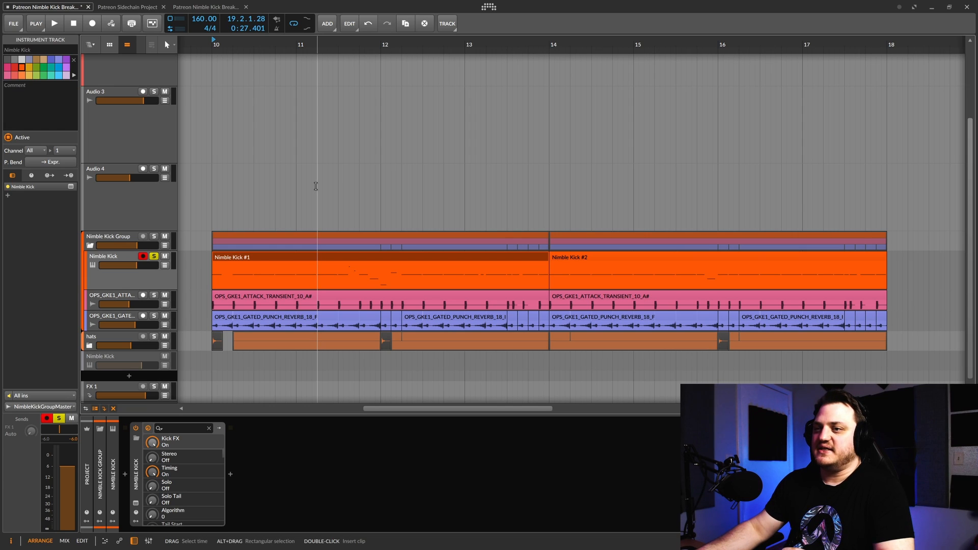
- Solo the OPS_GKE1_ATTACK track instead of Nimble Kick, audition it from bar 10, and select its first clip
click(154, 257)
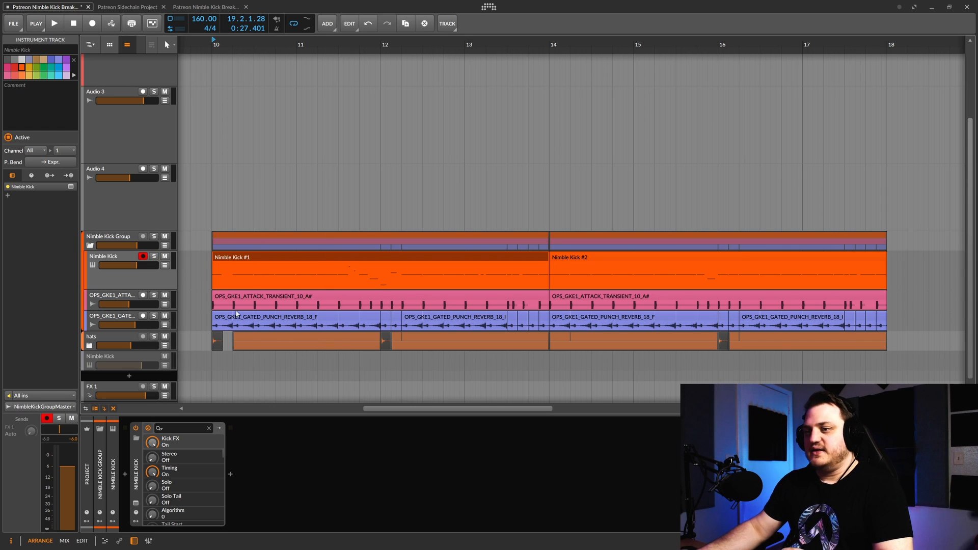
click(155, 298)
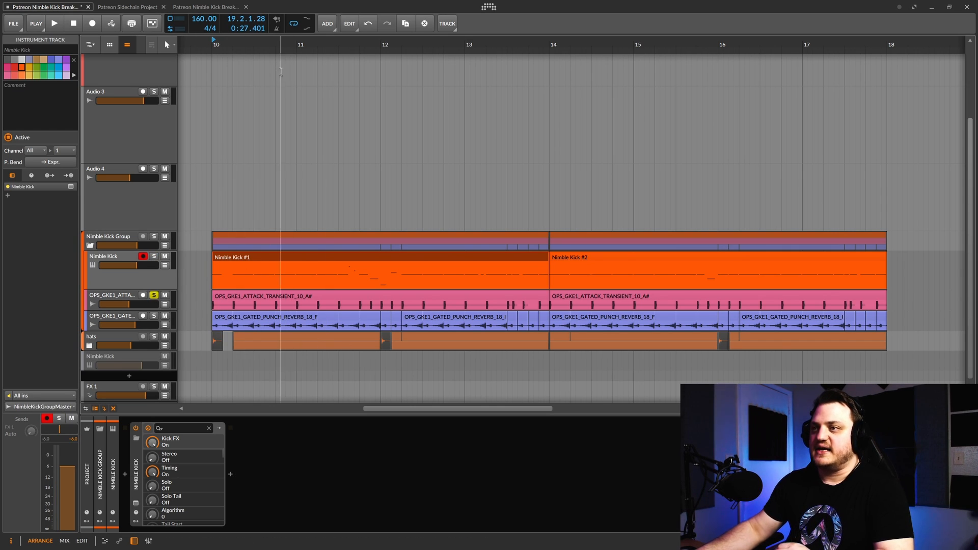
click(214, 43)
key(space)
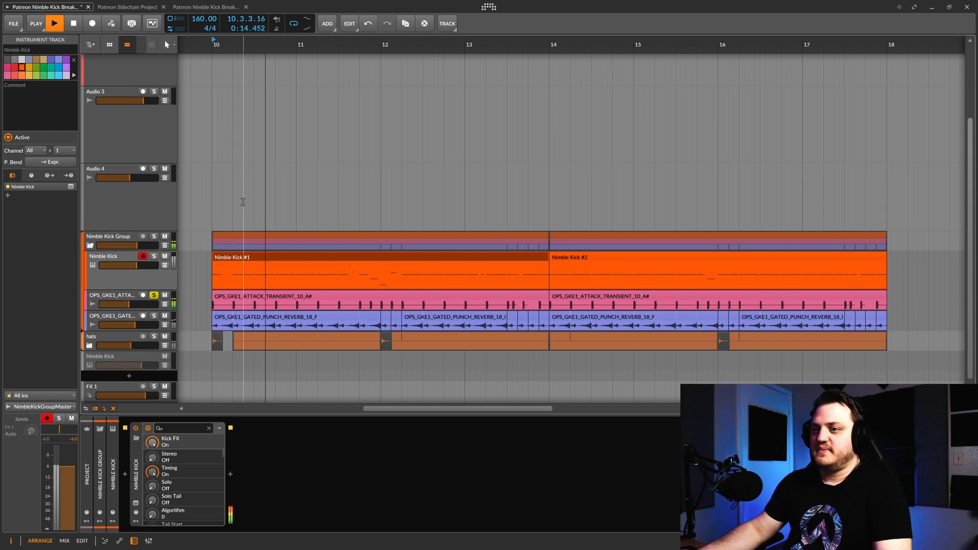
key(space)
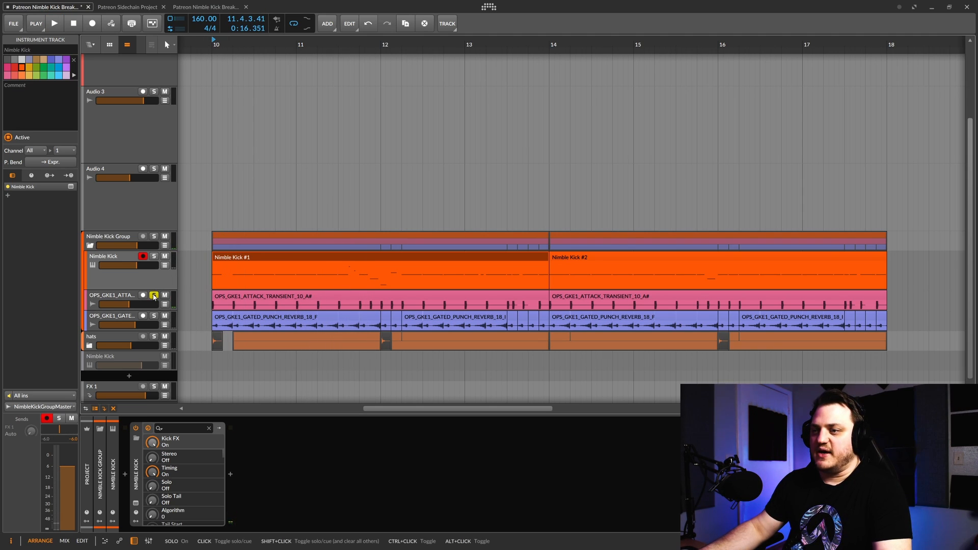
click(275, 300)
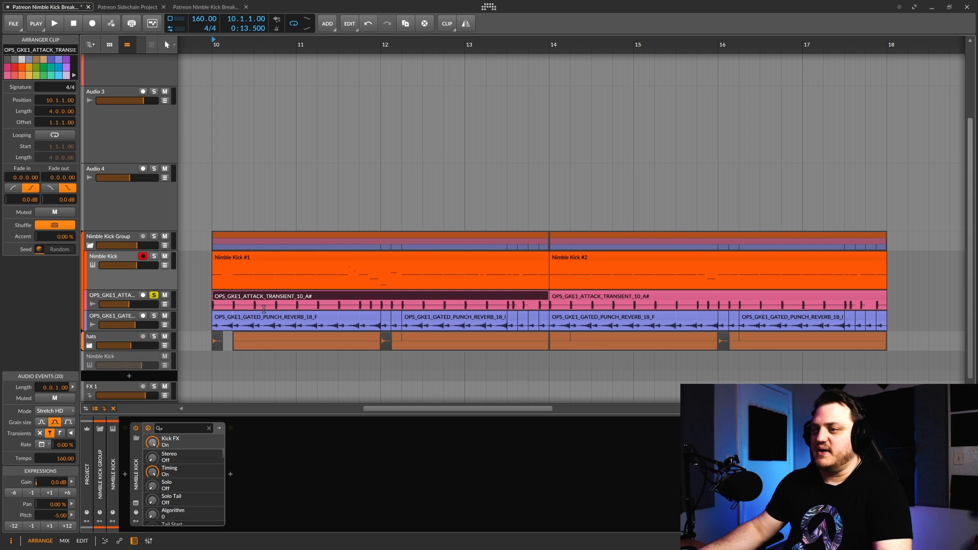
- Solo the OPS_GKE1_GATED track instead of the attack track, audition it from bar 10, and clear its solo
click(155, 297)
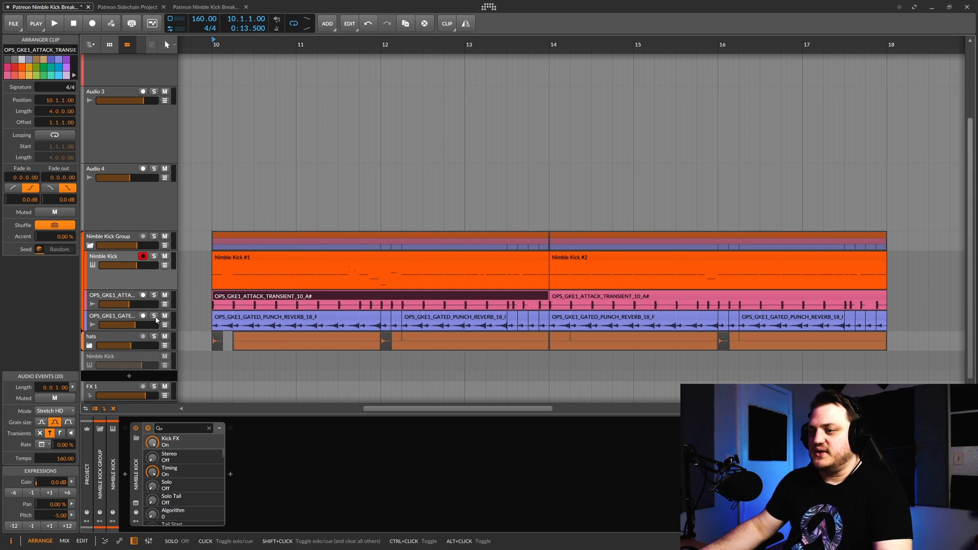
click(154, 316)
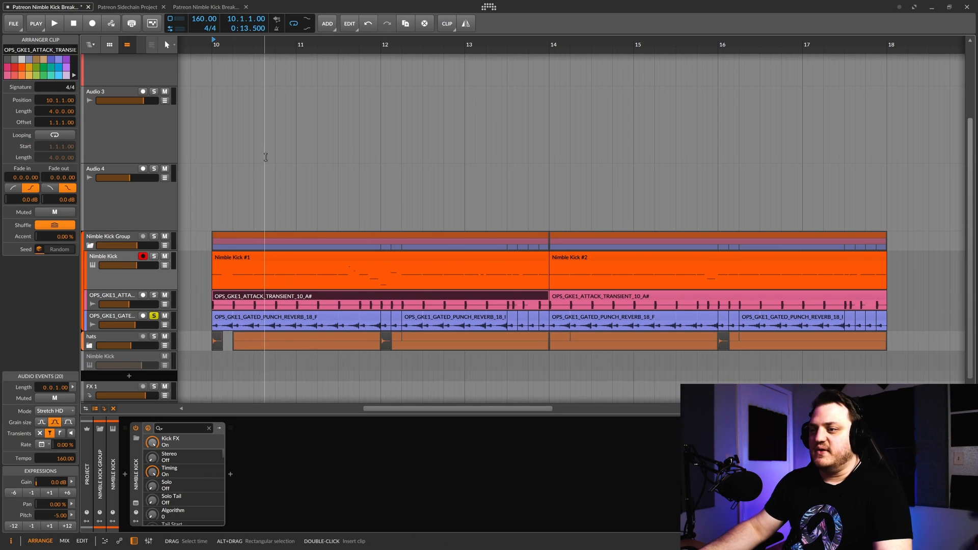
key(space)
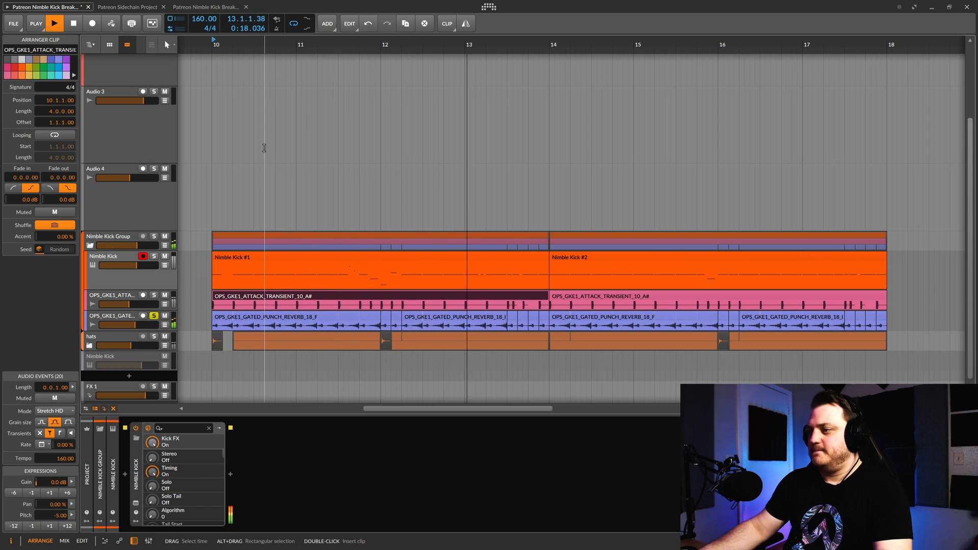
key(space)
click(153, 316)
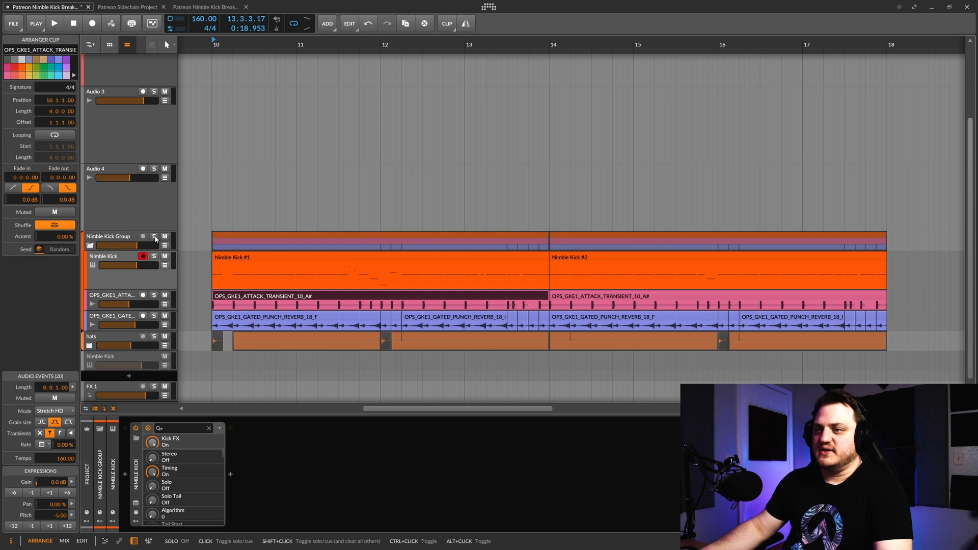
- Solo the Nimble Kick Group and play bars 10 to 14 with the attack and gated reverb layers first muted and finally unmuted
click(154, 237)
click(154, 316)
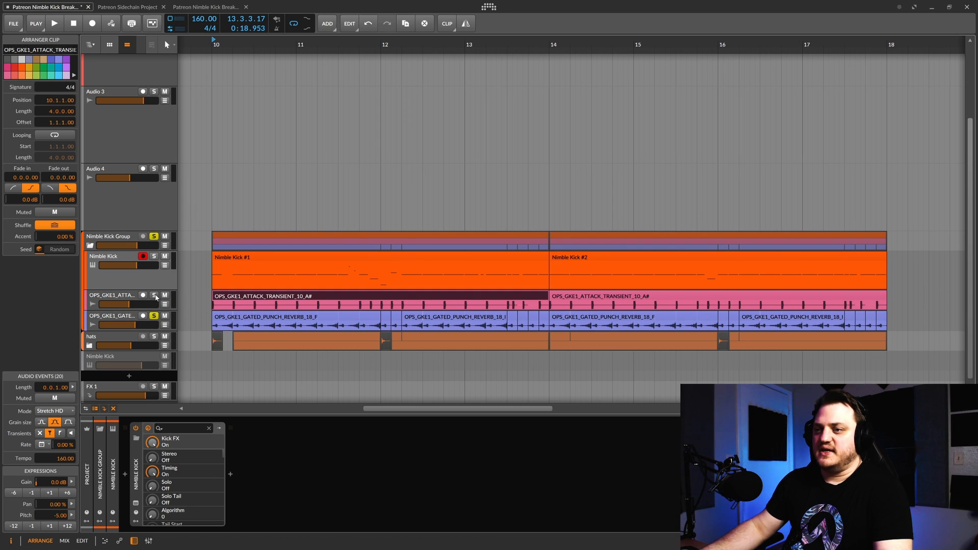
click(155, 295)
key(space)
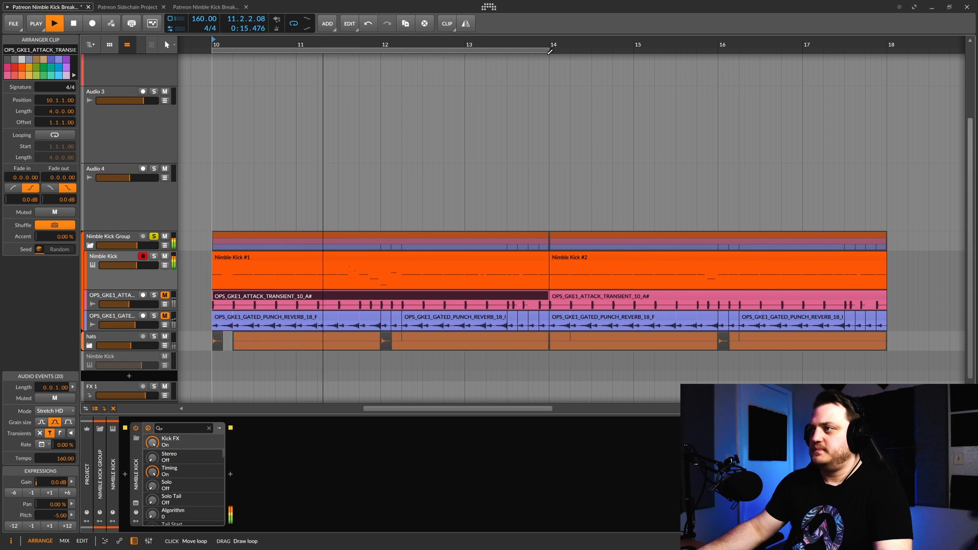
click(165, 295)
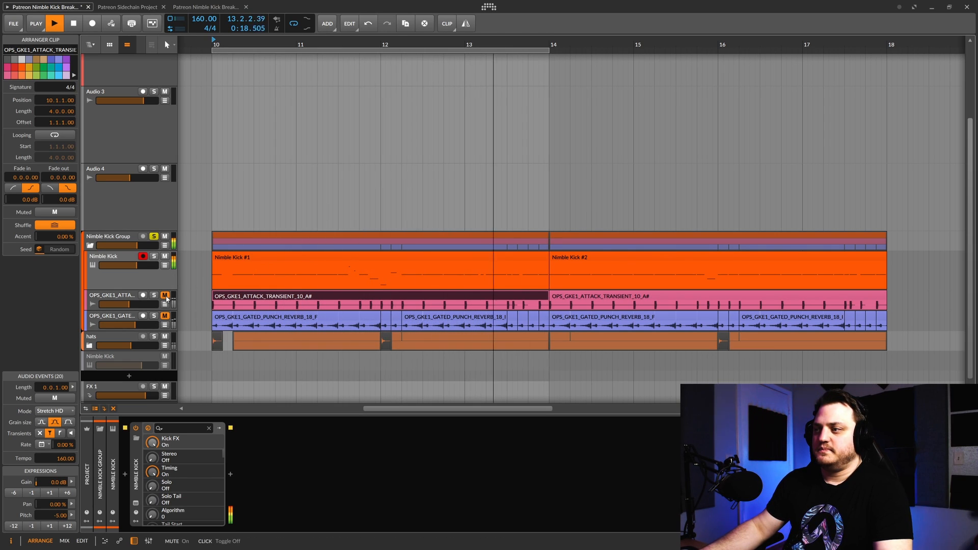
click(166, 317)
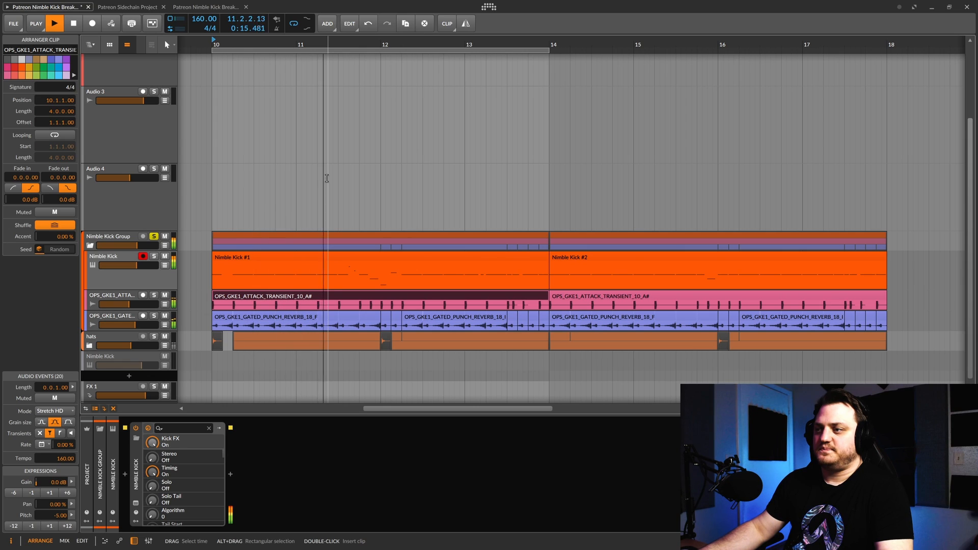
key(space)
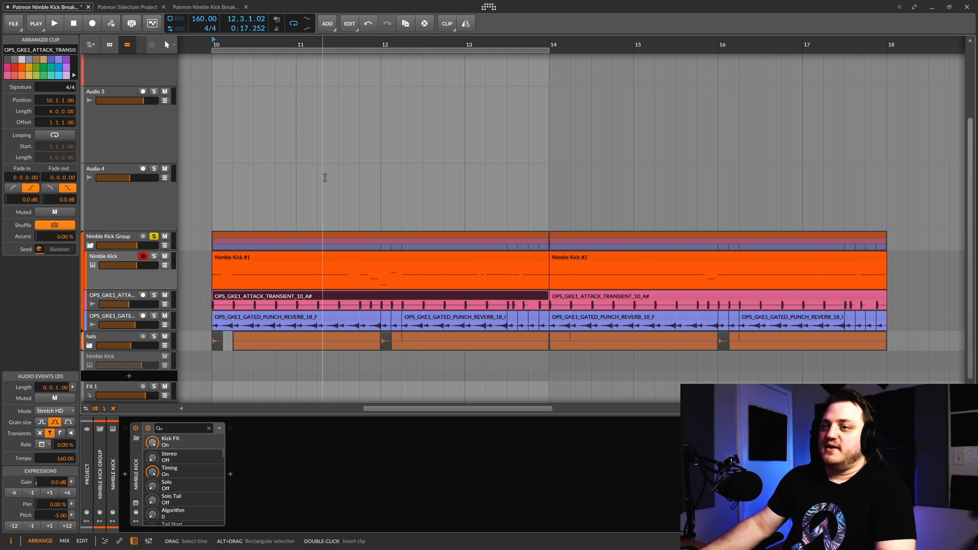
- Enable FabFilter Saturn on the Nimble Kick Group track and open its window over the start of the arrangement
scroll(324, 178, down, 1)
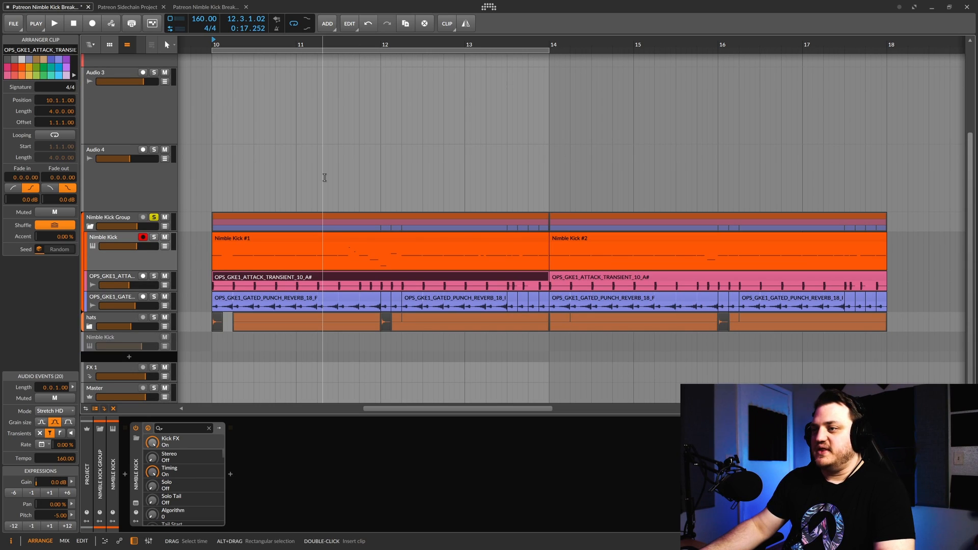
click(108, 219)
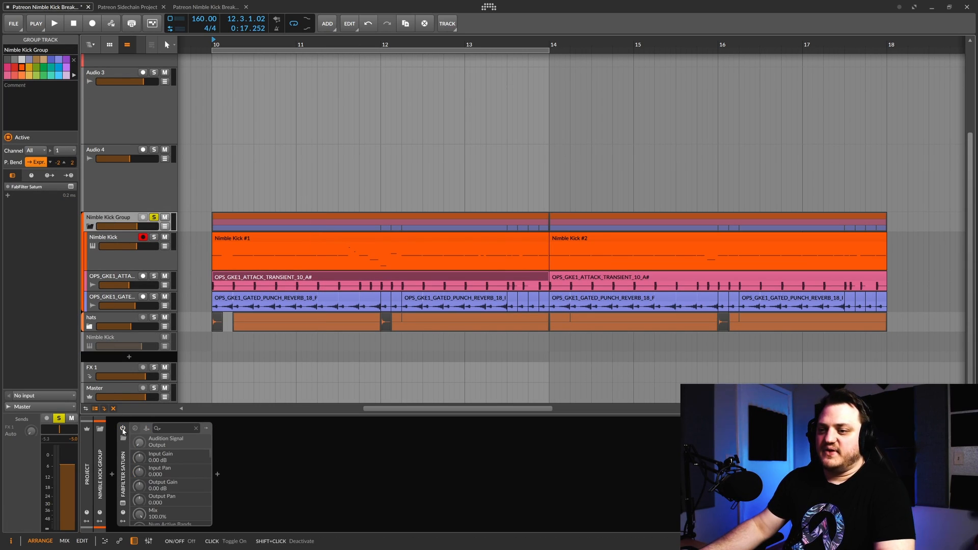
click(123, 431)
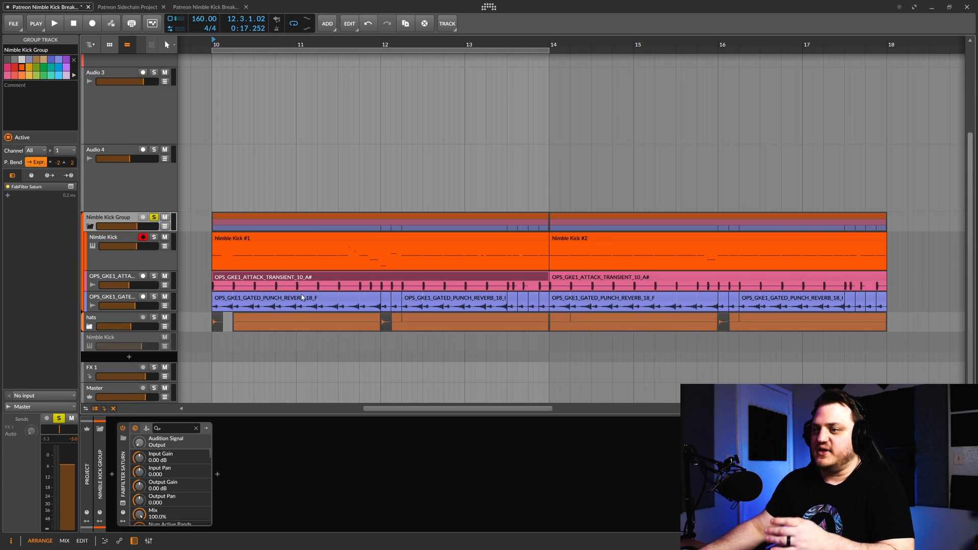
click(124, 505)
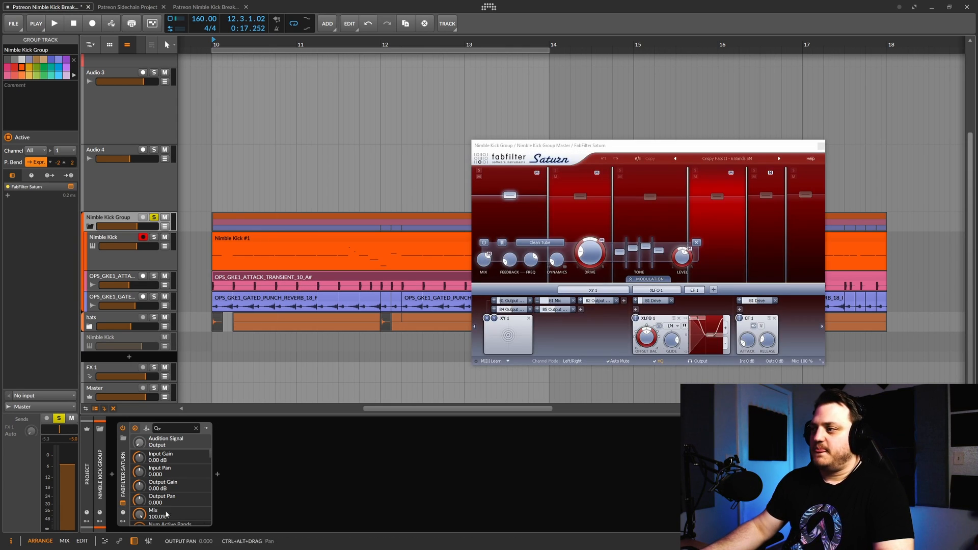
drag(652, 149, 449, 152)
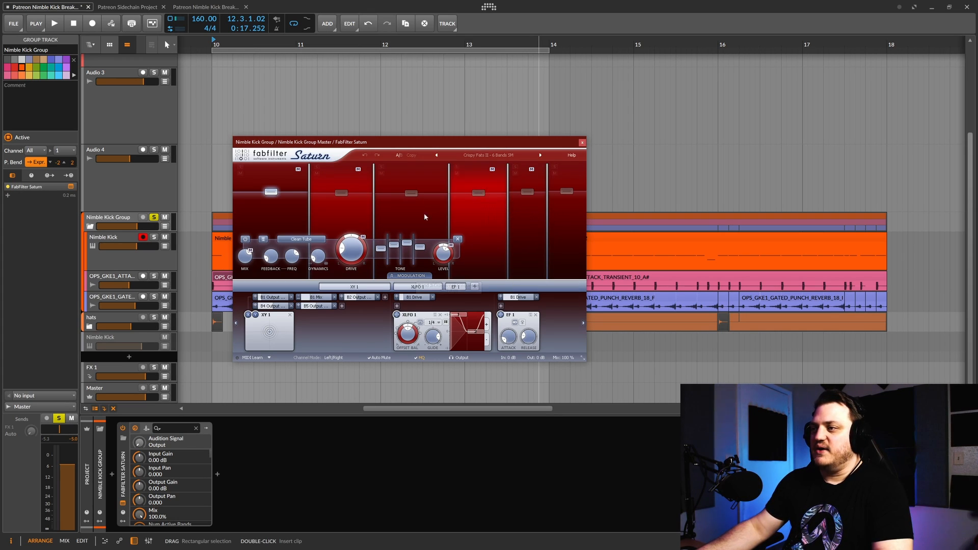
- Examine the saturation type and drive settings of the individual frequency bands in FabFilter Saturn
mouse_move(474, 198)
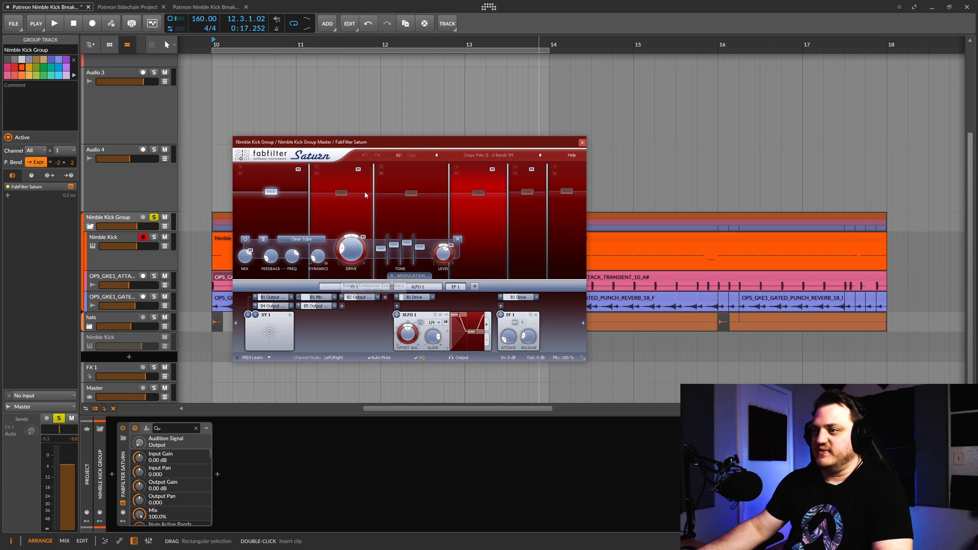
click(348, 206)
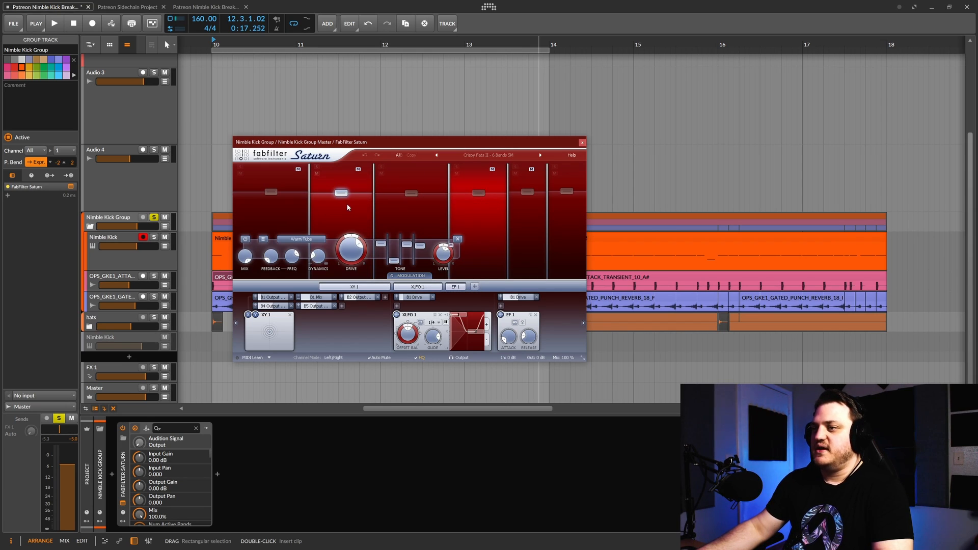
click(402, 207)
click(471, 212)
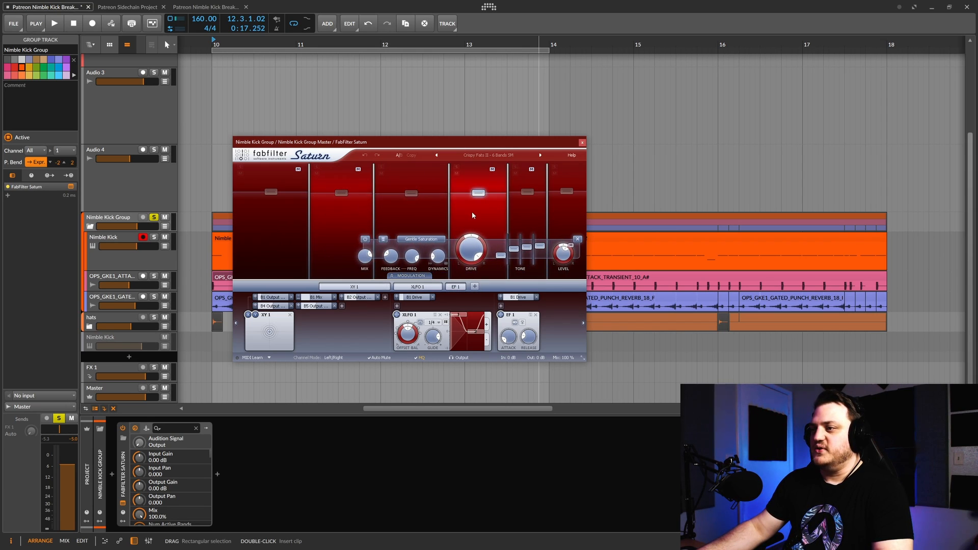
click(532, 219)
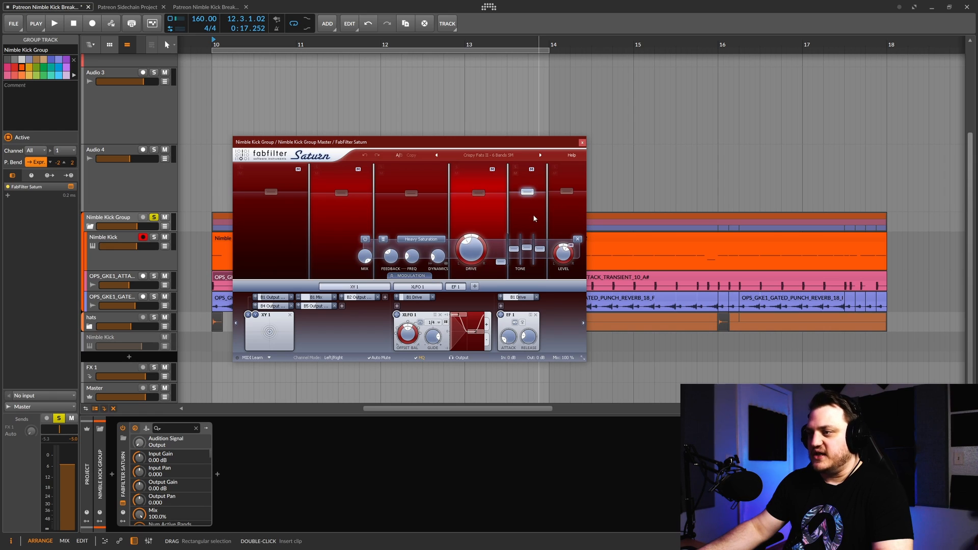
click(561, 212)
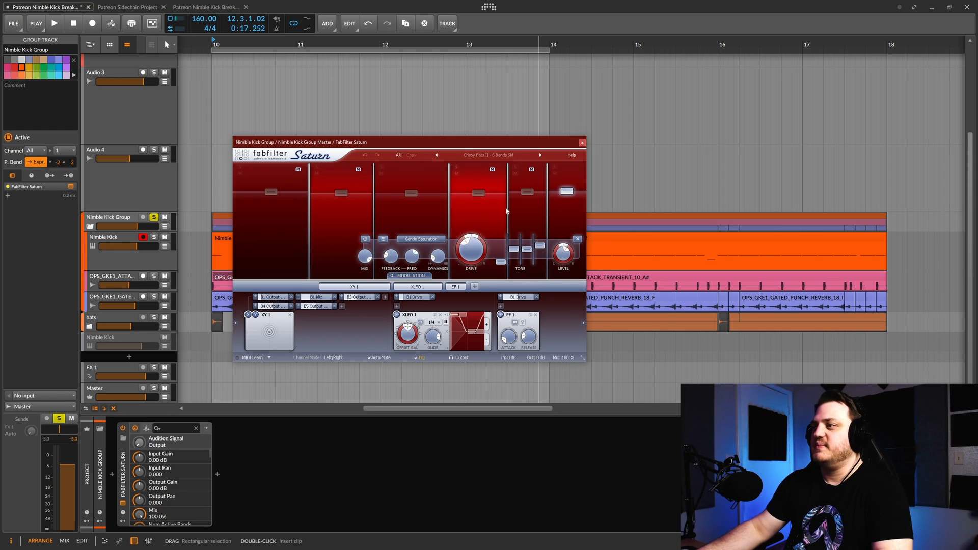
click(533, 211)
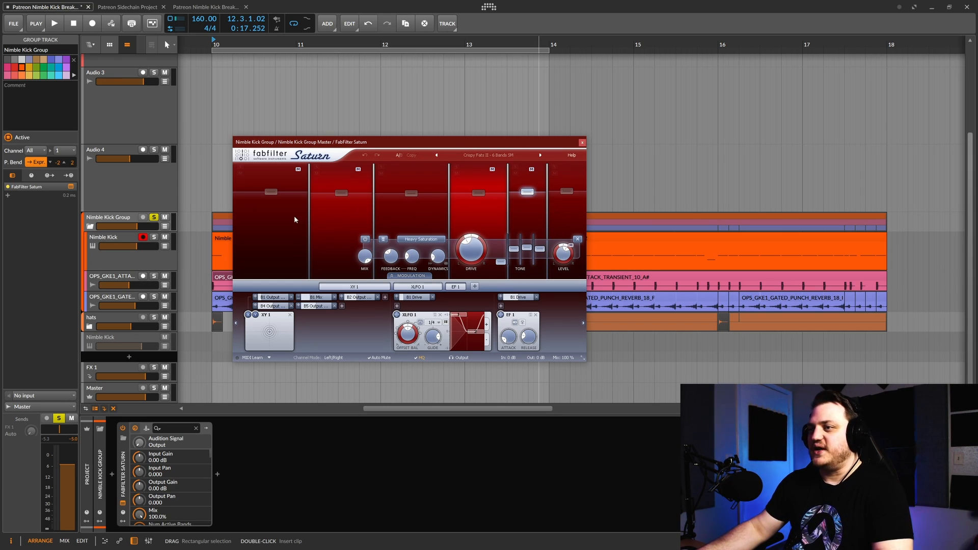
- Bypass FabFilter Saturn on the Nimble Kick Group and move its window clear of the arrangement clips
click(122, 430)
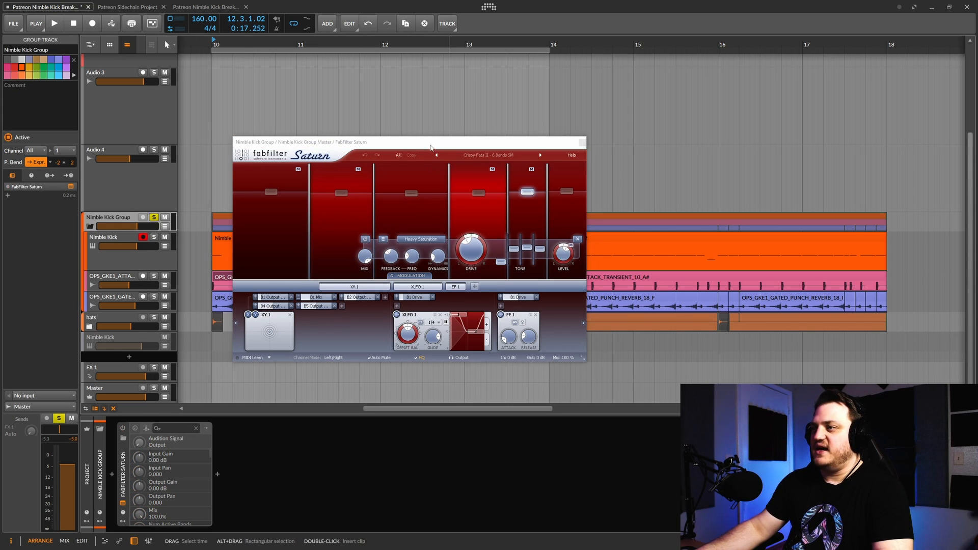
drag(431, 147, 762, 129)
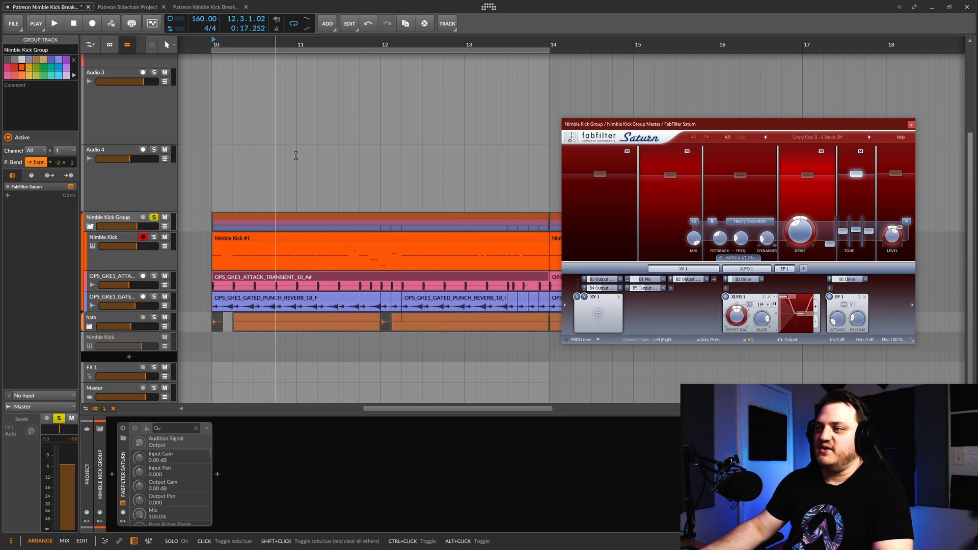
- Move the four-bar loop region so that it spans bars 14 to 18 over the second set of kick clips
drag(365, 71, 328, 109)
drag(468, 55, 372, 78)
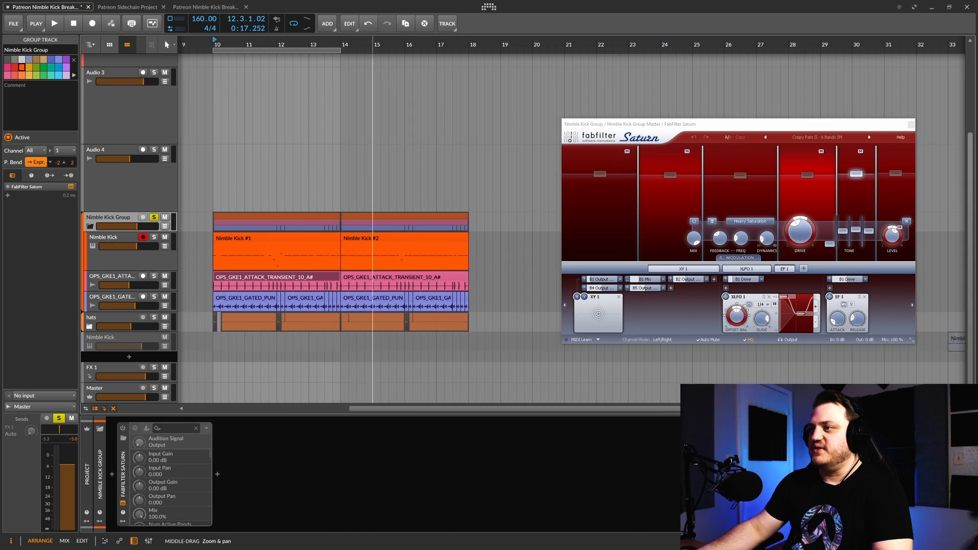
drag(296, 50, 411, 53)
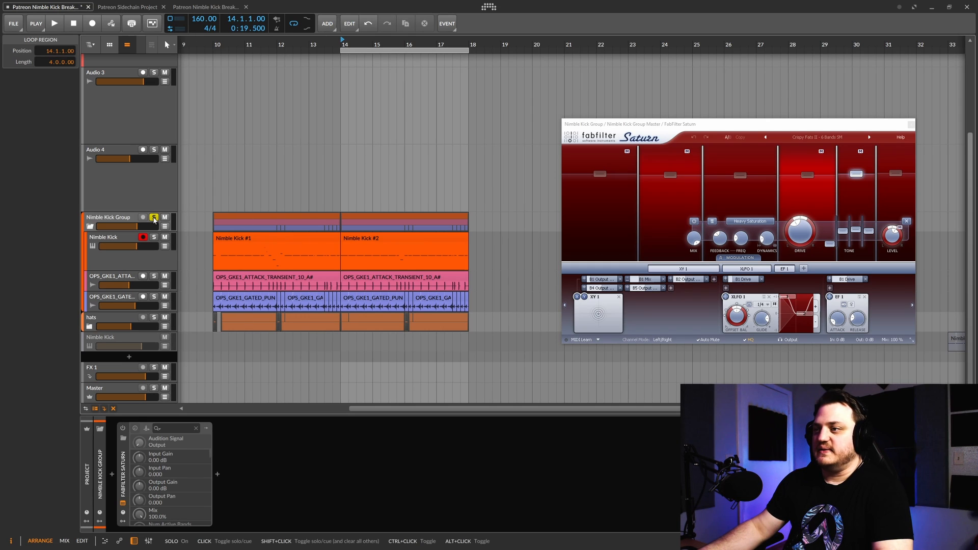
- Audition the soloed Nimble Kick Group from bar 14, re-enabling FabFilter Saturn during playback to compare the sound, and stop
key(space)
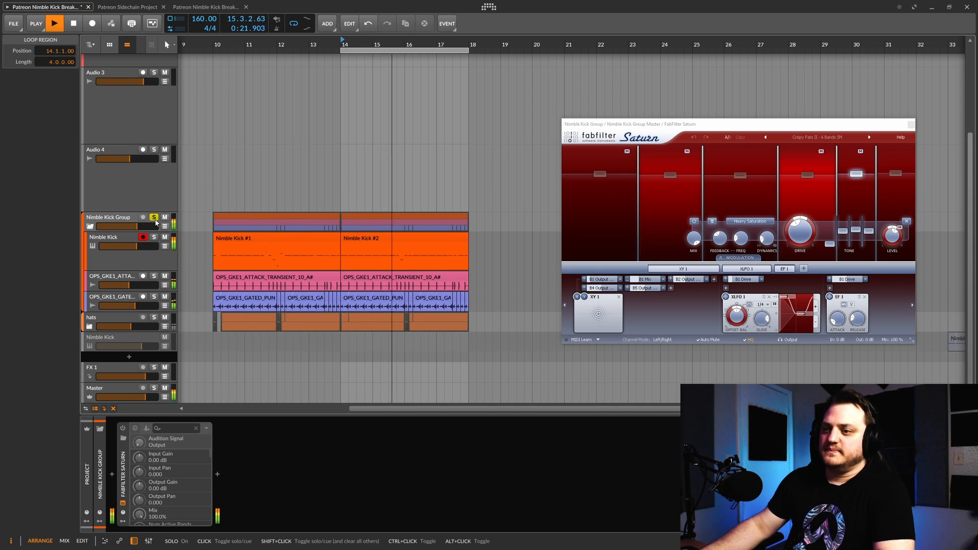
click(123, 429)
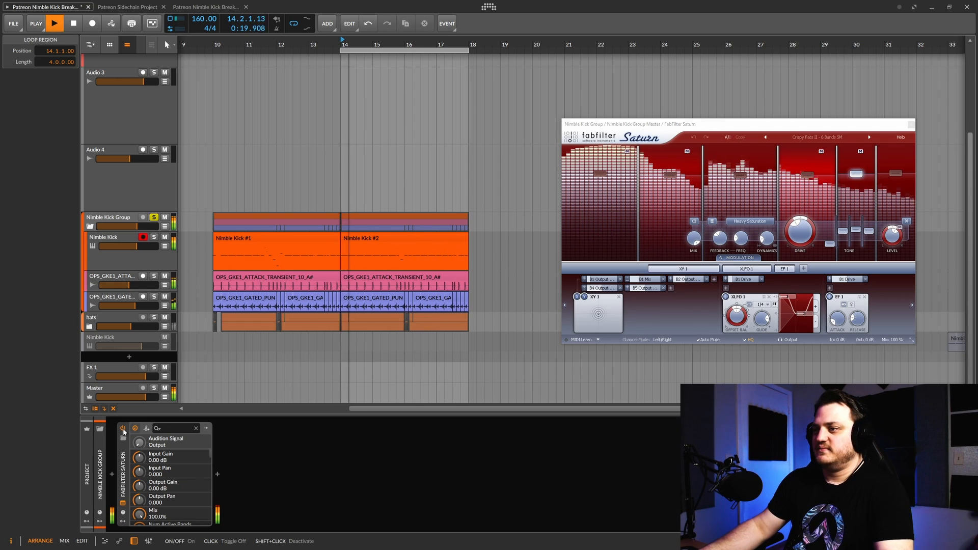
key(space)
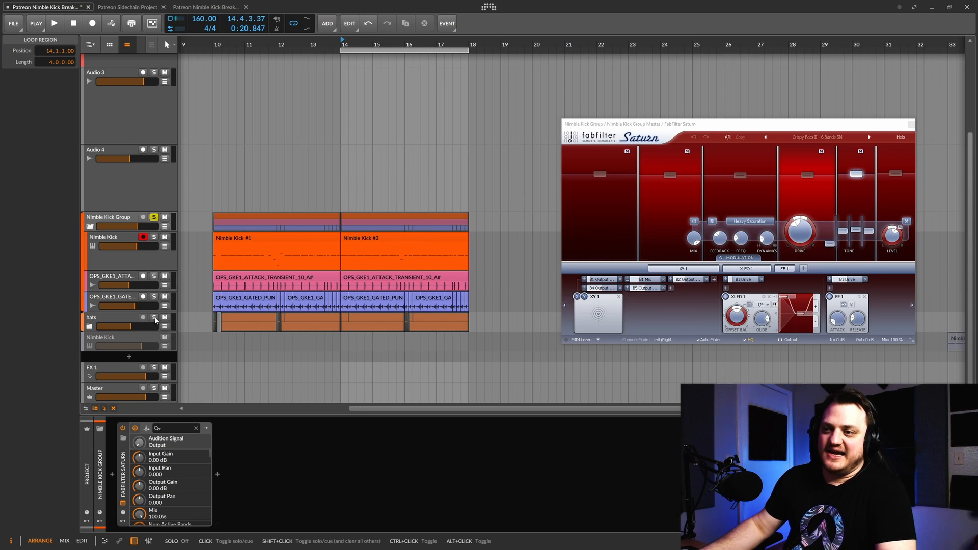
- Solo the hats group alongside the Nimble Kick Group and play both from bar 14
key(space)
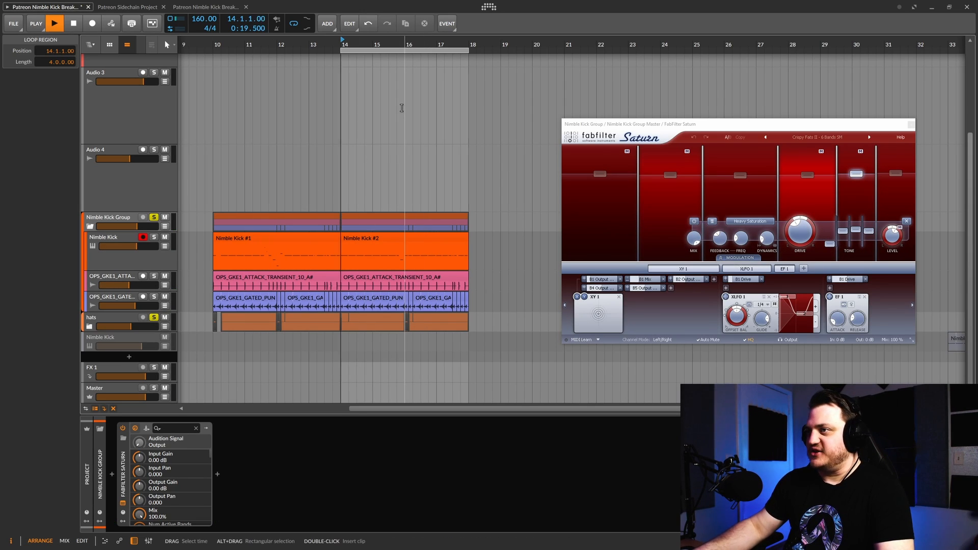